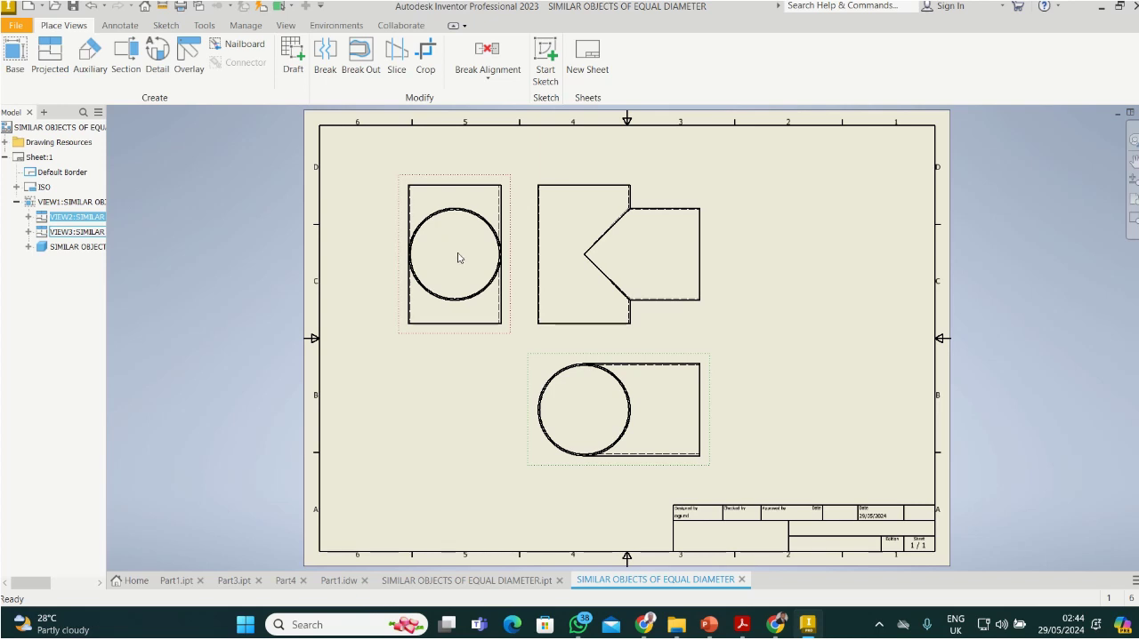
# Switch to PowerPoint showing slide 2, 'INTERPENETRATION CURVES', of the machine drawing lecture
pyautogui.moveTo(708, 625)
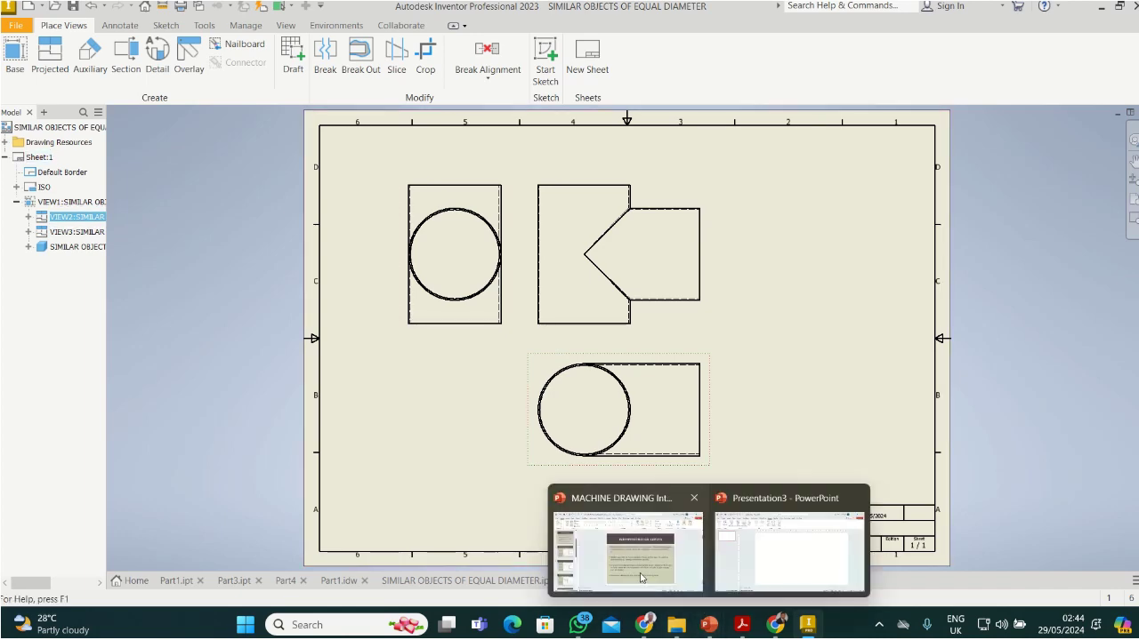
pyautogui.click(627, 548)
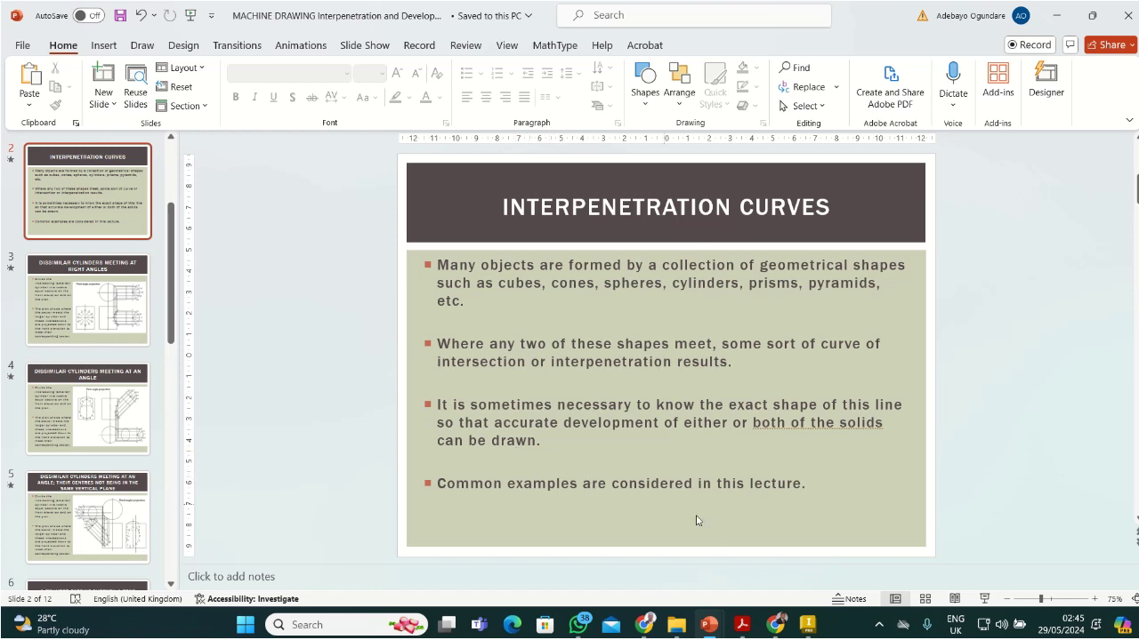
# Return to Inventor and create Part7 from the Metric Standard (mm).ipt template
pyautogui.click(805, 627)
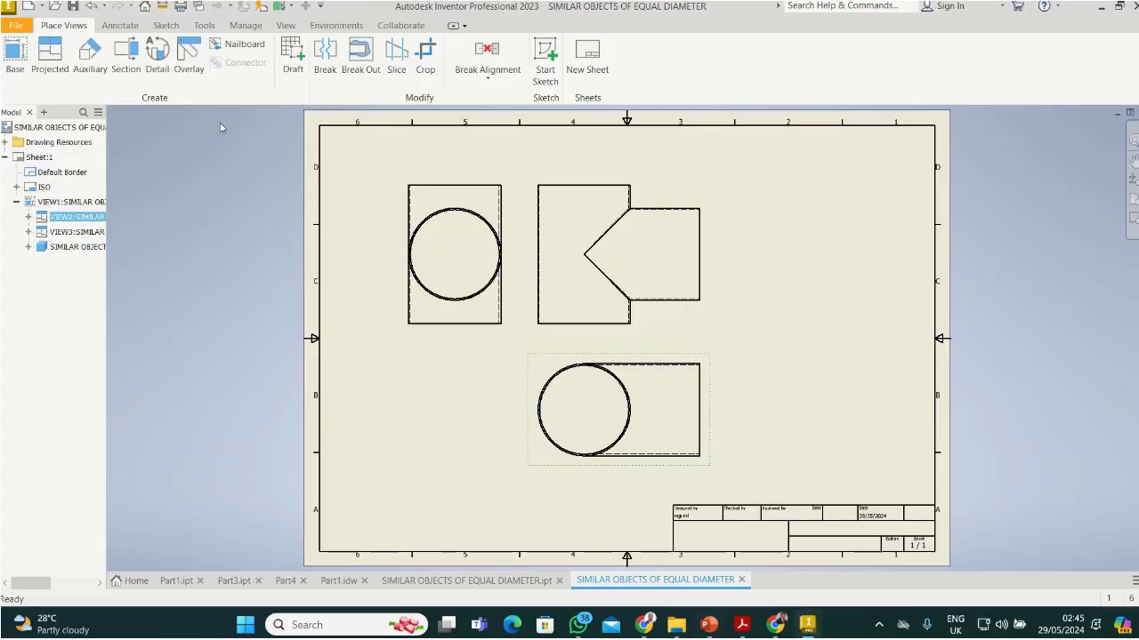
pyautogui.click(15, 25)
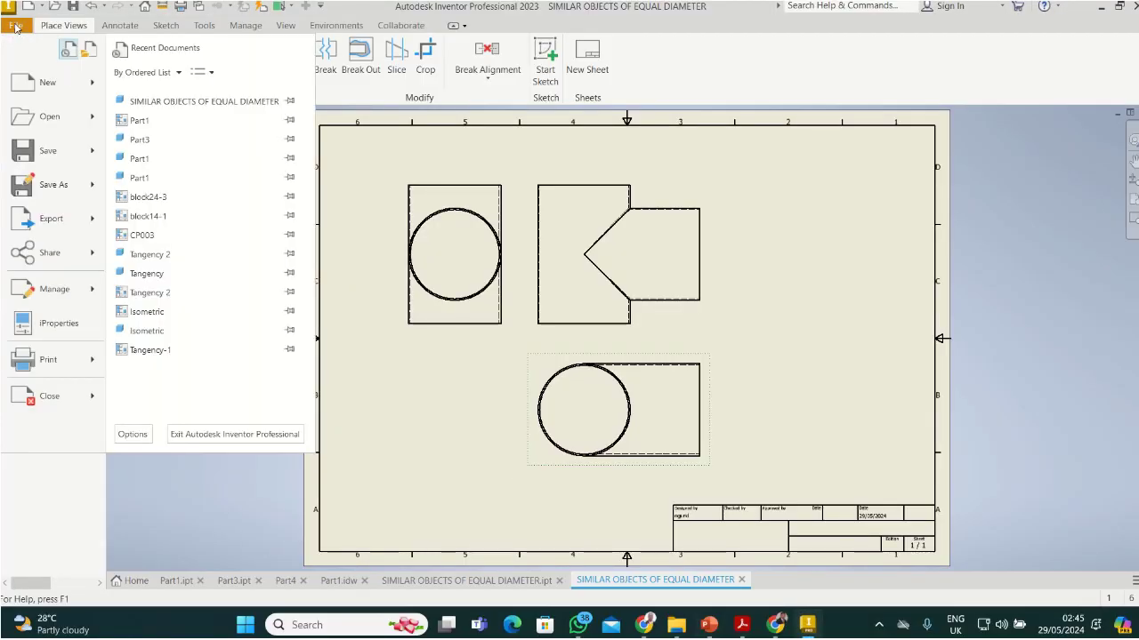
pyautogui.click(39, 84)
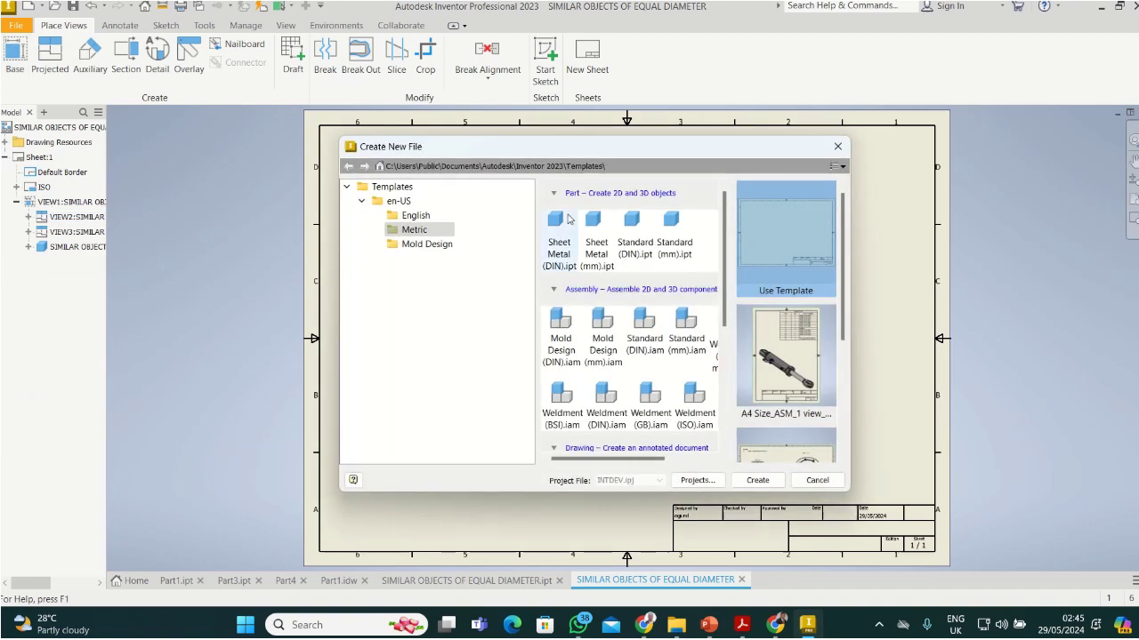
pyautogui.click(676, 235)
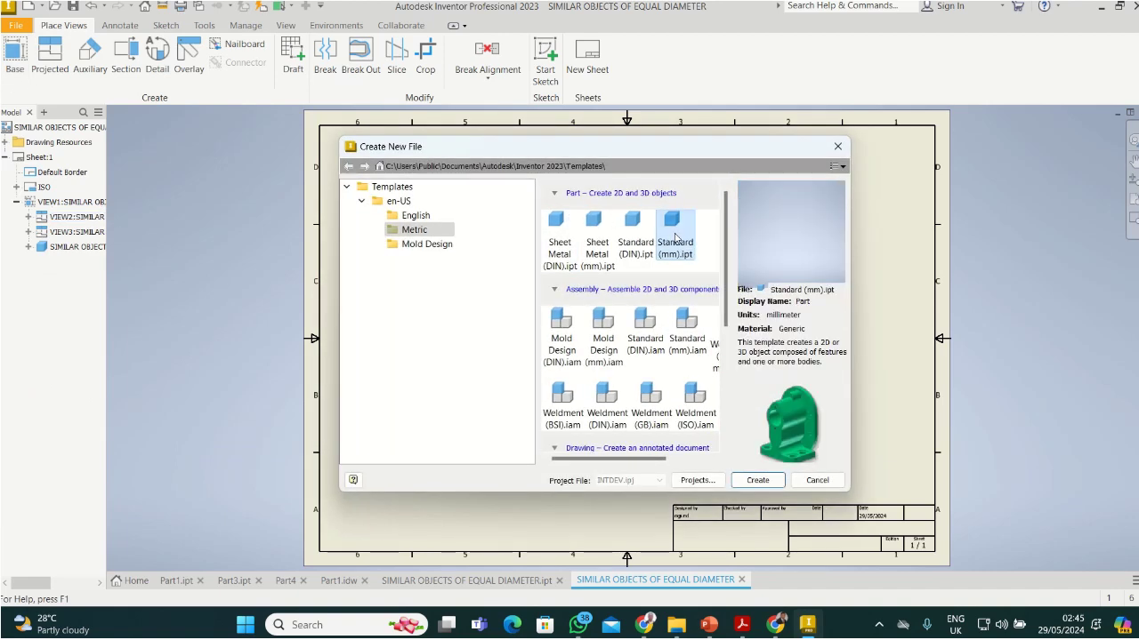
pyautogui.click(755, 480)
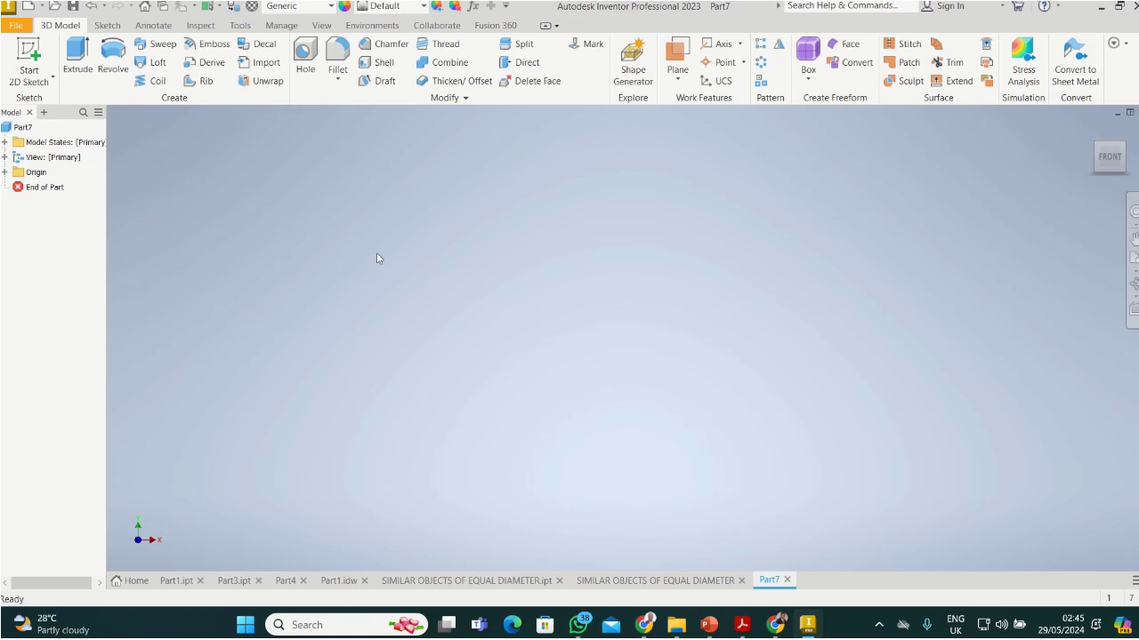
# On the XY plane, draw a 60 mm circle at the origin and finish Sketch1
pyautogui.moveTo(440, 4)
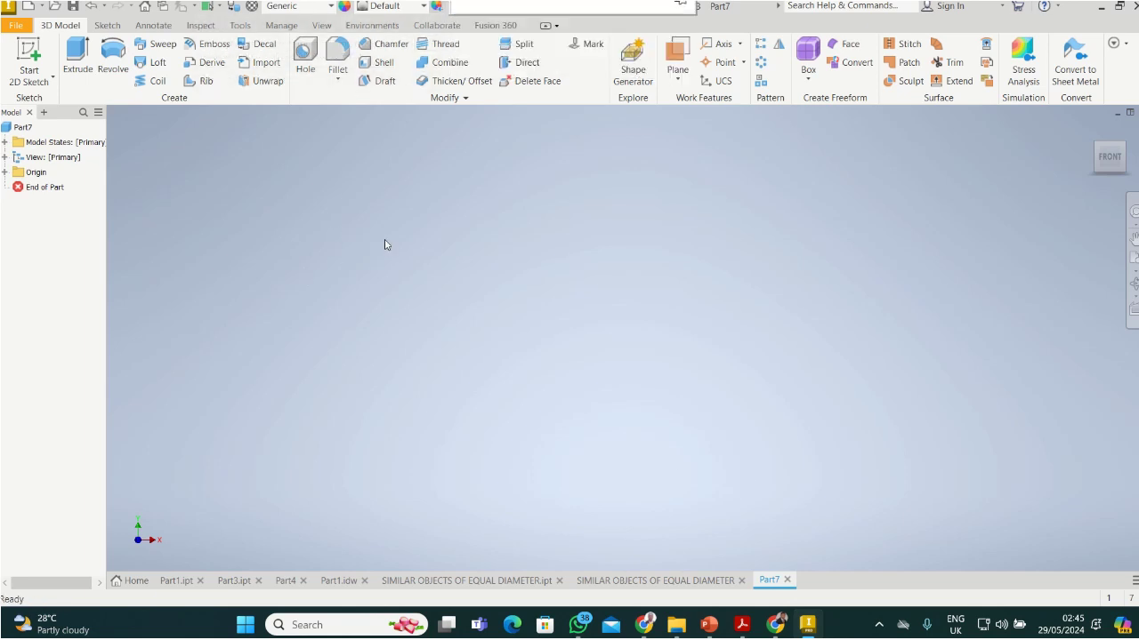
pyautogui.click(29, 58)
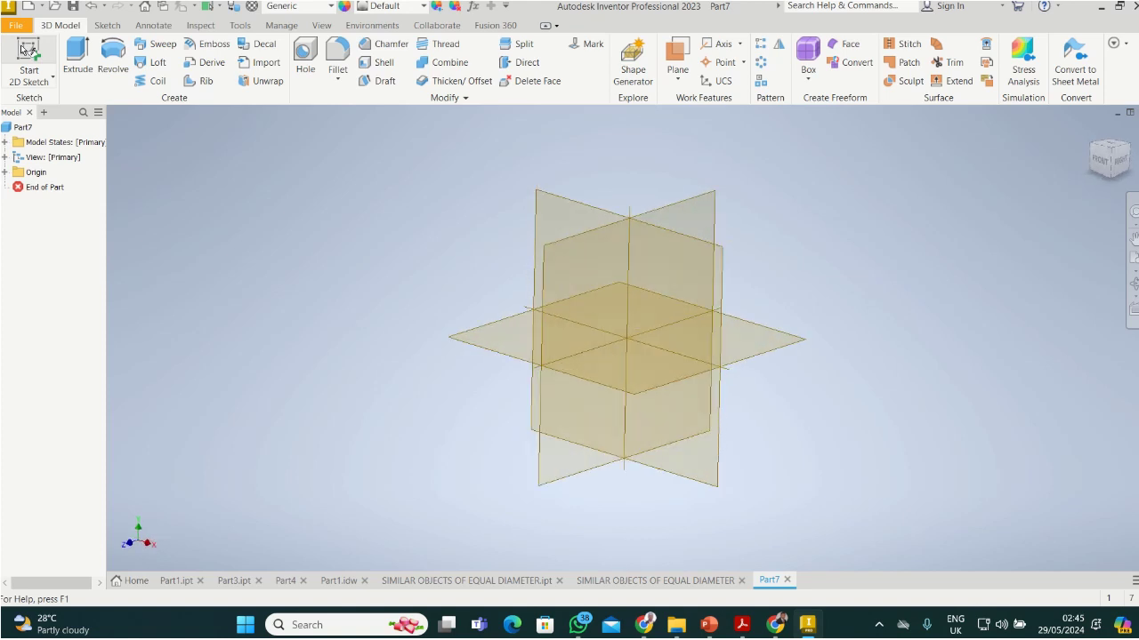
pyautogui.click(480, 336)
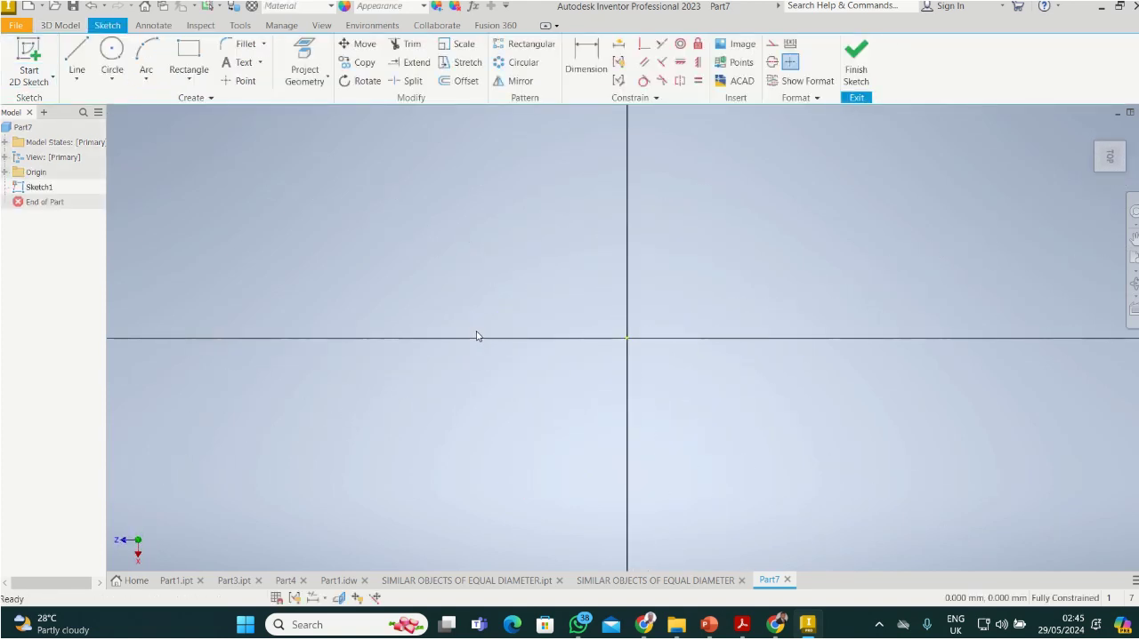
pyautogui.click(114, 60)
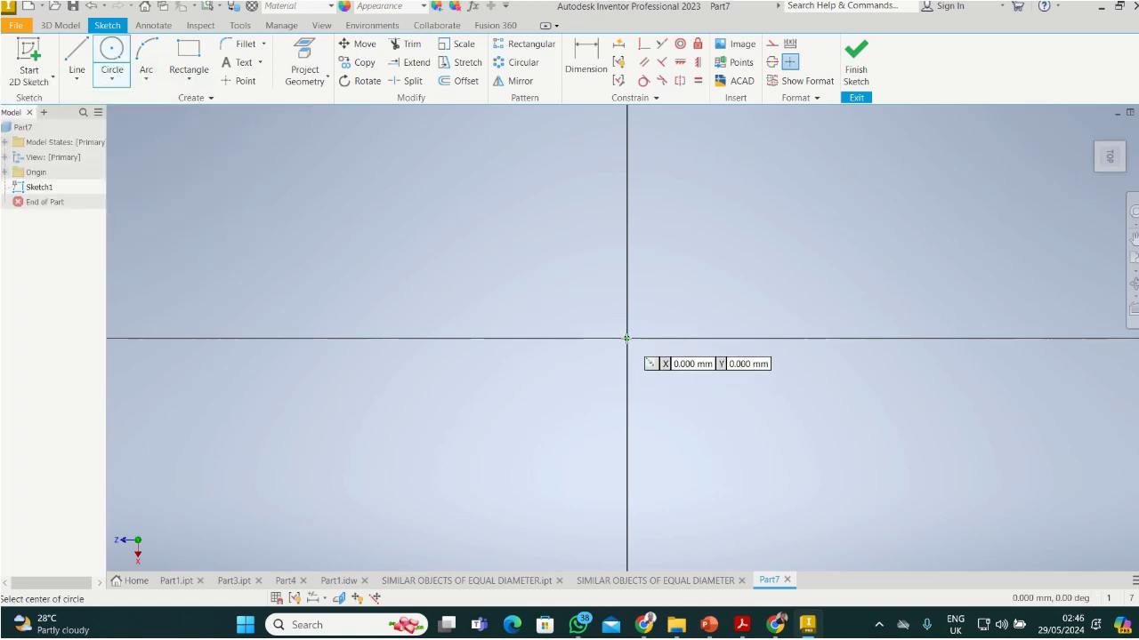
pyautogui.click(626, 338)
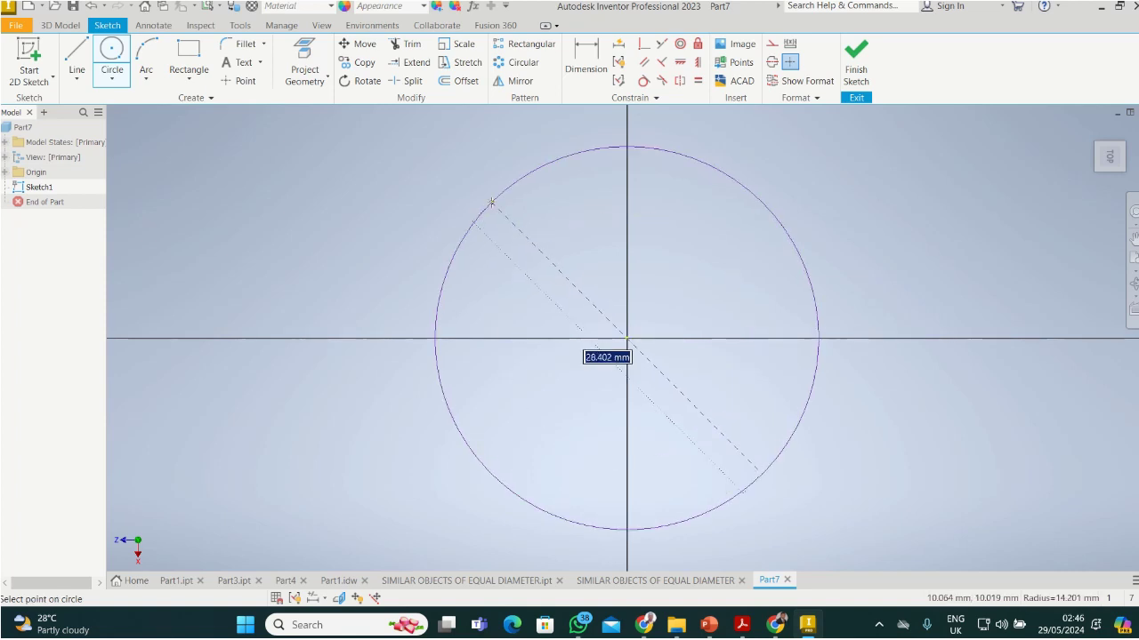
pyautogui.write('60')
pyautogui.press('Return')
pyautogui.click(866, 54)
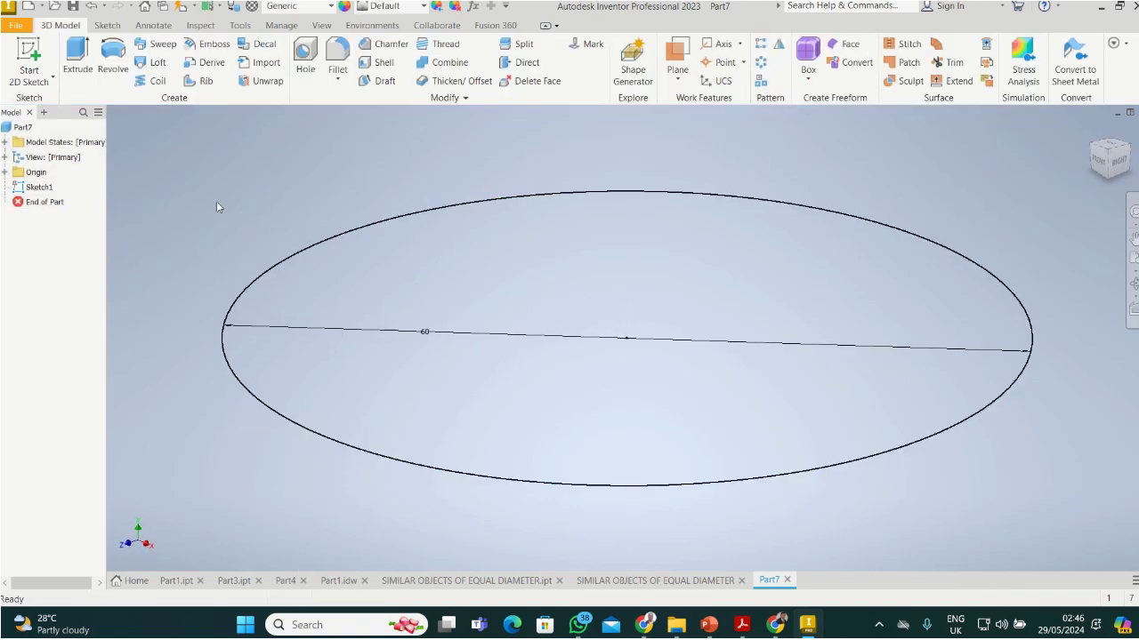
# Extrude Sketch1 as a symmetric 90 mm surface, then return to the home view
pyautogui.click(79, 59)
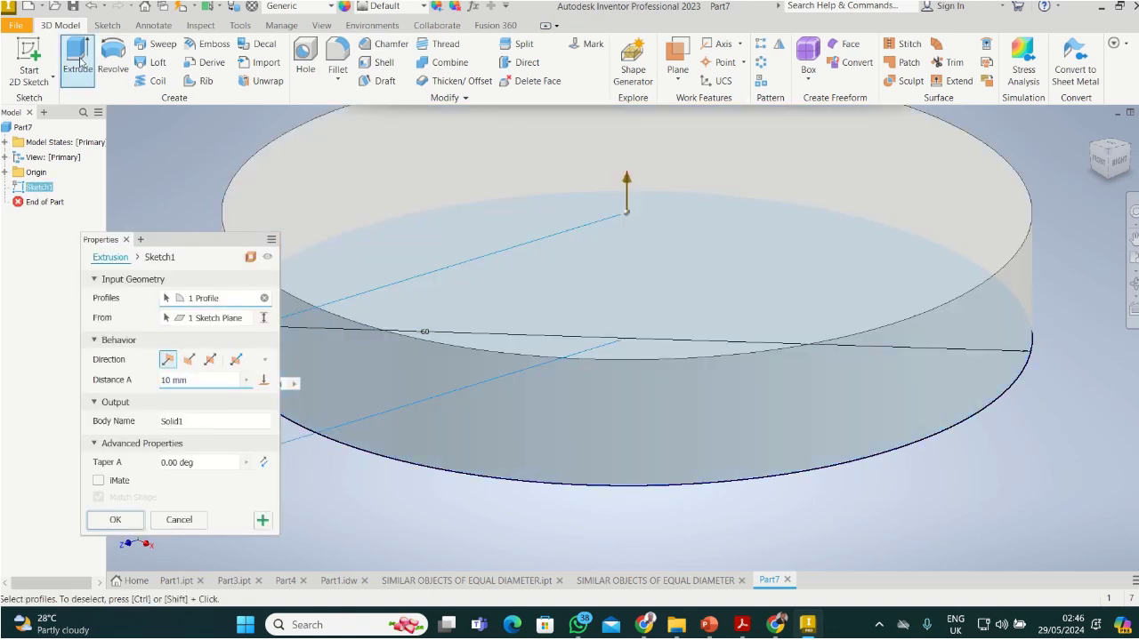
pyautogui.click(250, 259)
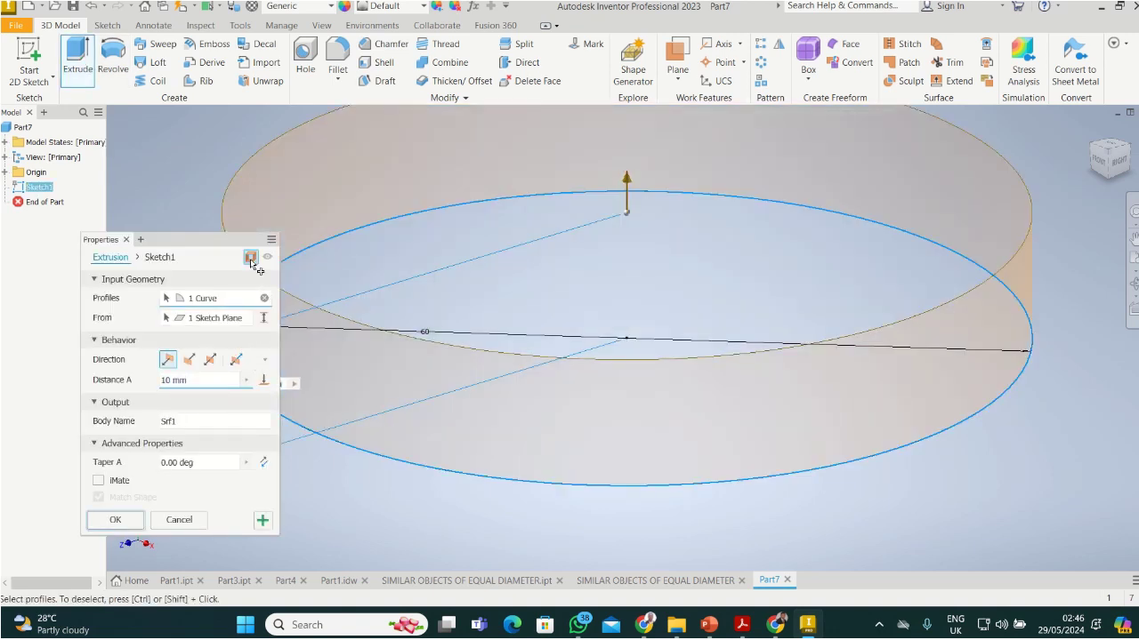
pyautogui.click(209, 359)
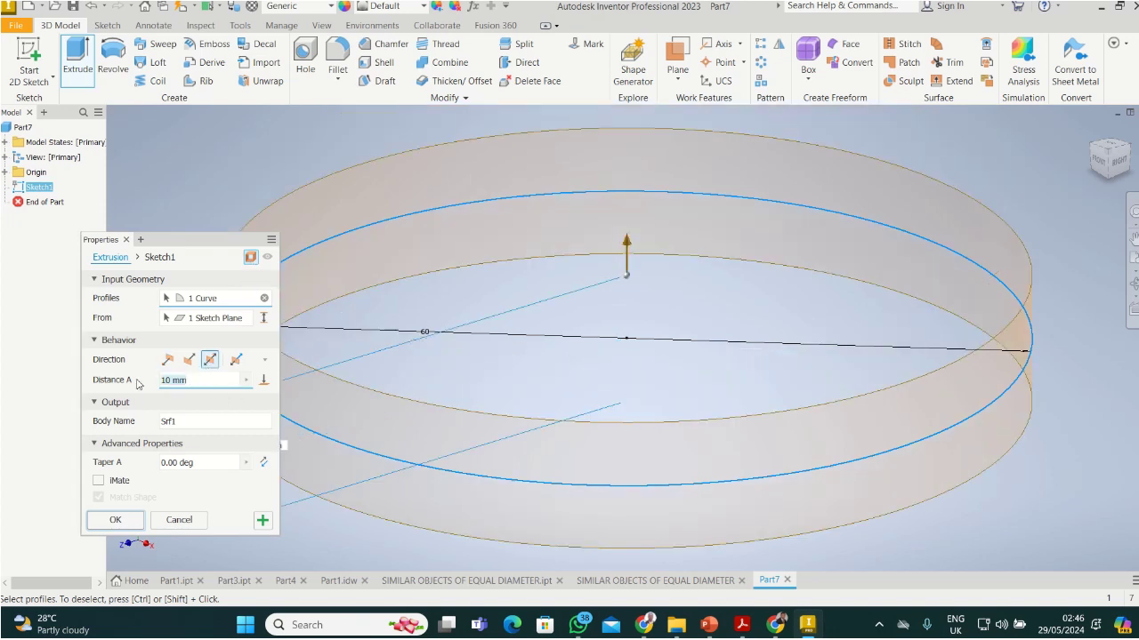
pyautogui.write('90')
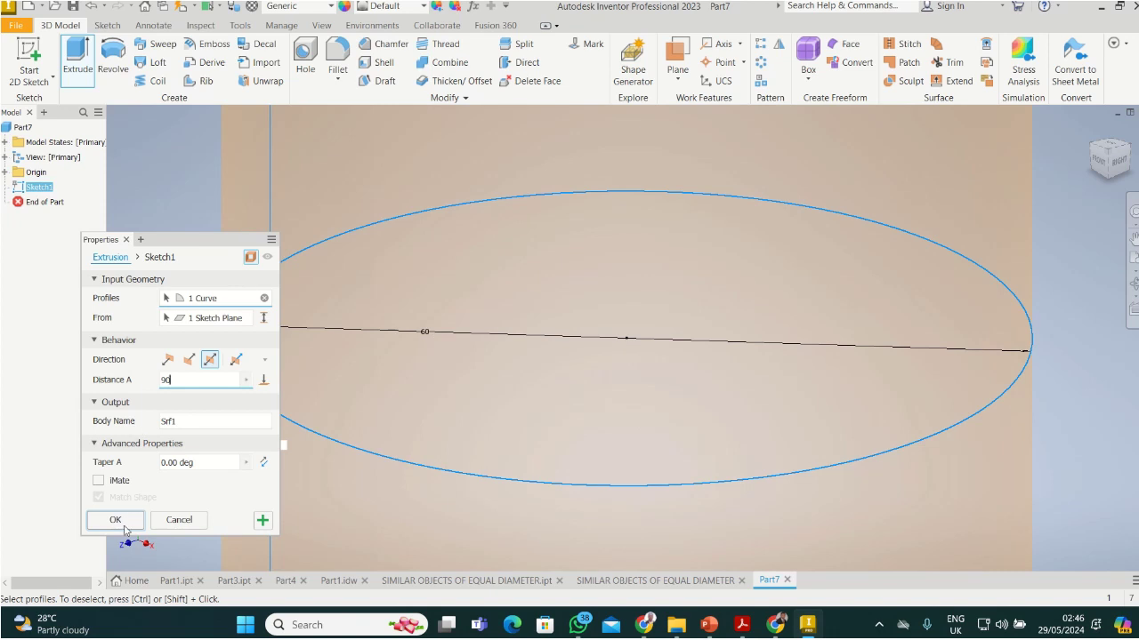
pyautogui.click(125, 530)
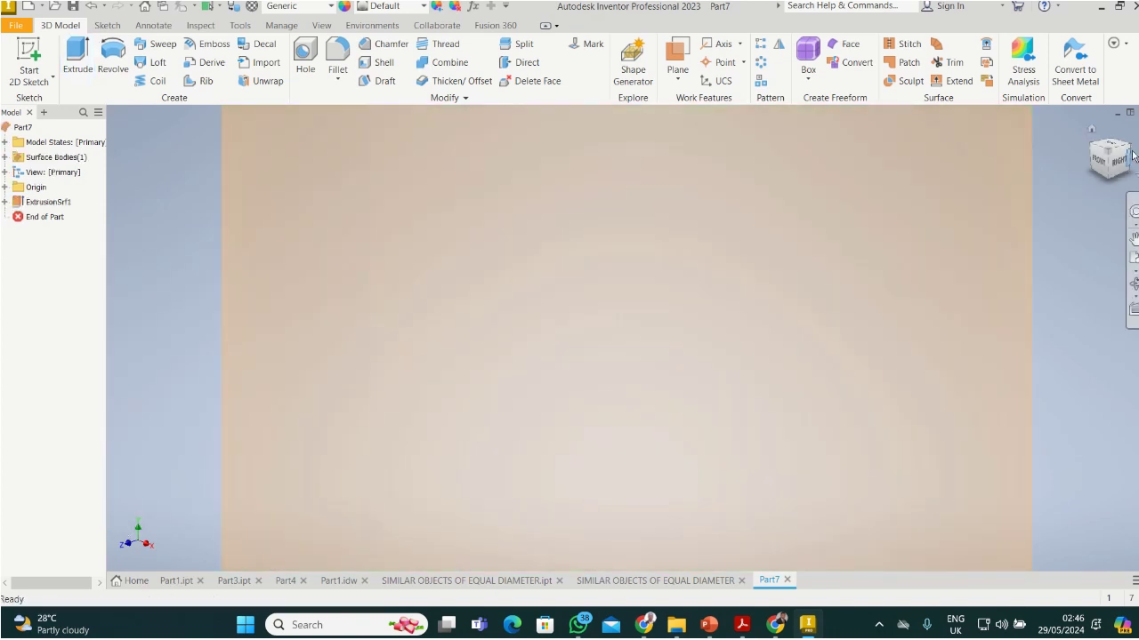
pyautogui.click(1092, 130)
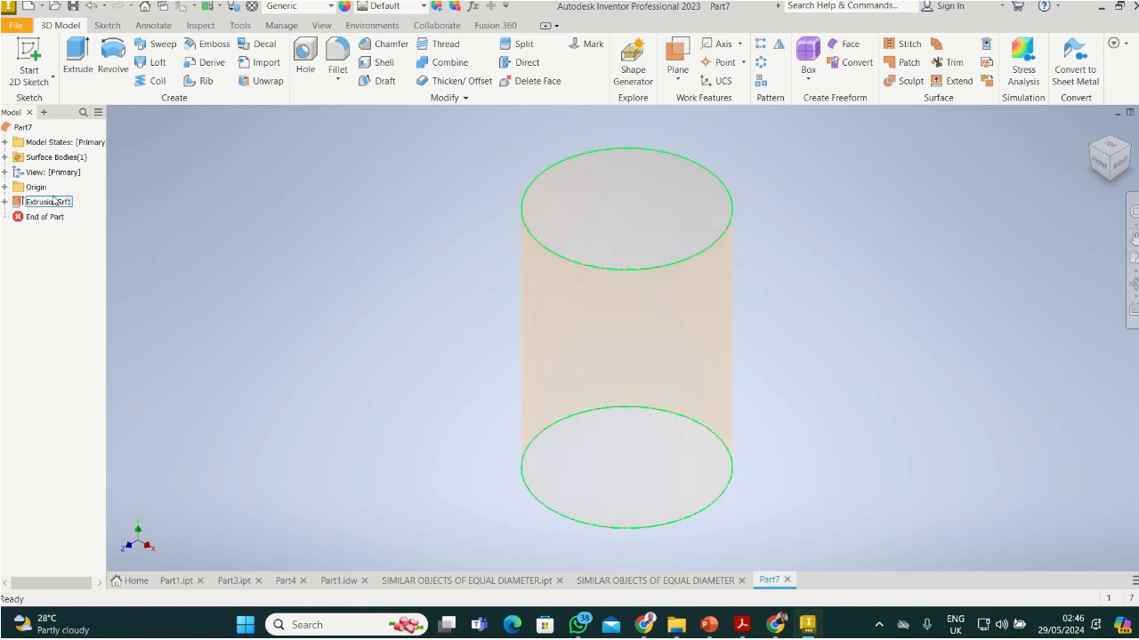
# Create Sketch2 on the YZ plane and project the cylinder's cut edges into it
pyautogui.click(5, 186)
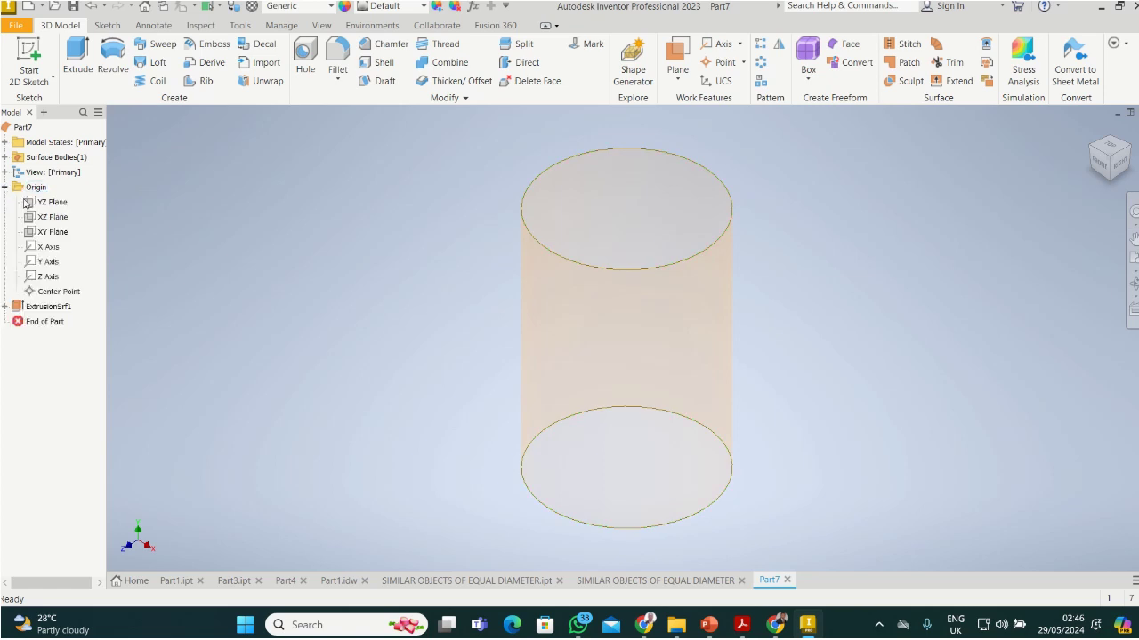
pyautogui.click(43, 203)
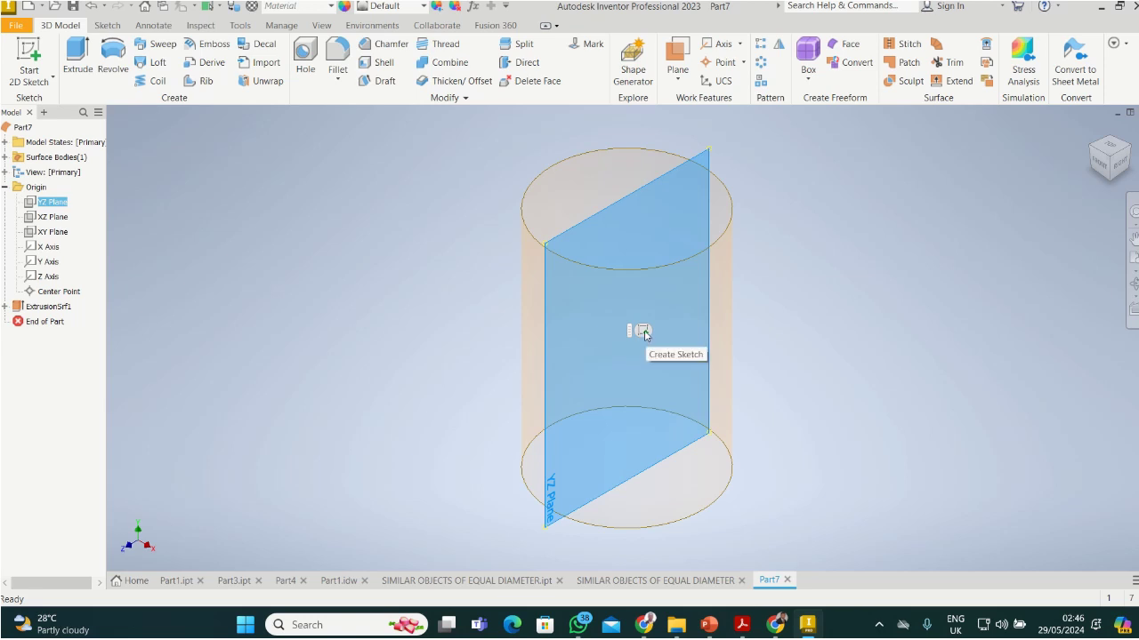
pyautogui.click(644, 330)
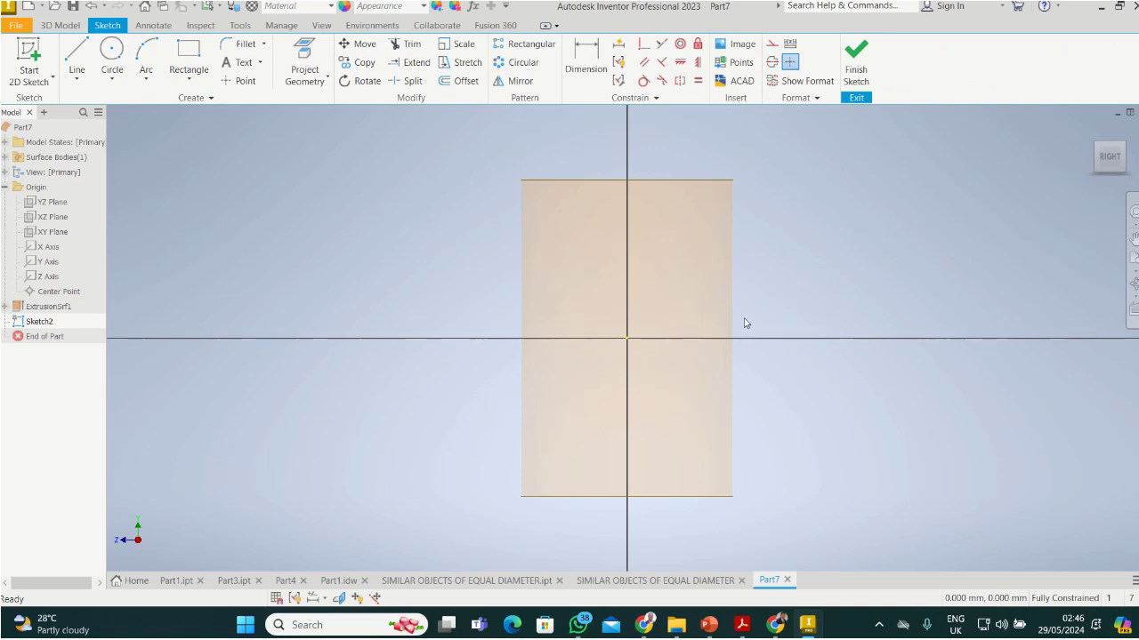
pyautogui.click(327, 80)
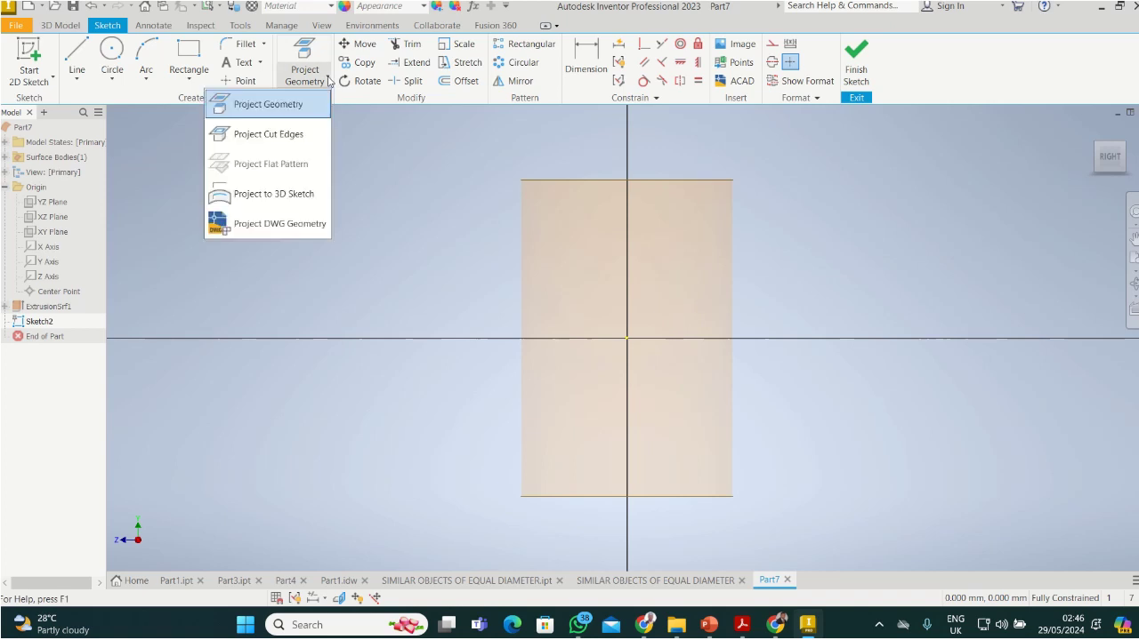
pyautogui.click(294, 136)
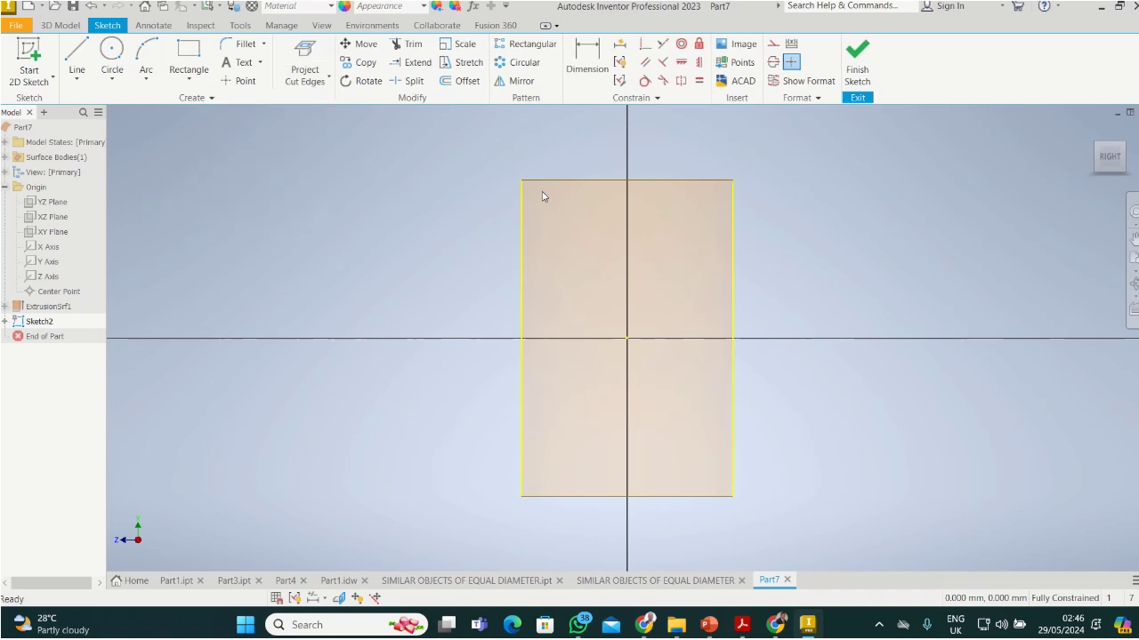
pyautogui.click(735, 220)
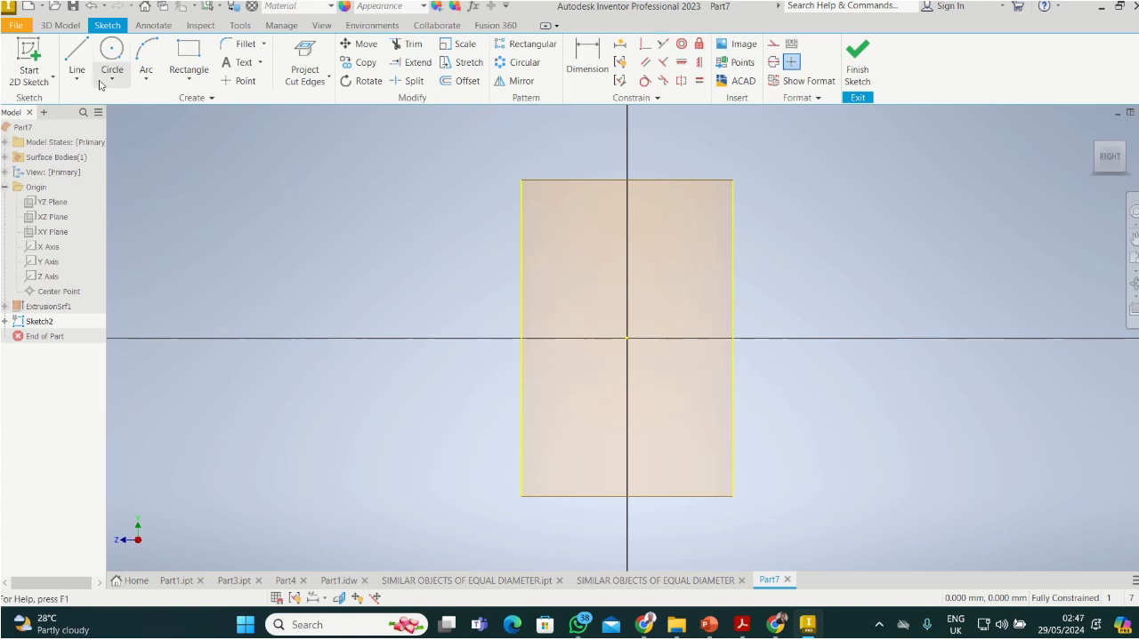
# Draw a sloped line inside the cylinder outline, angled 30° to the bottom edge
pyautogui.click(78, 55)
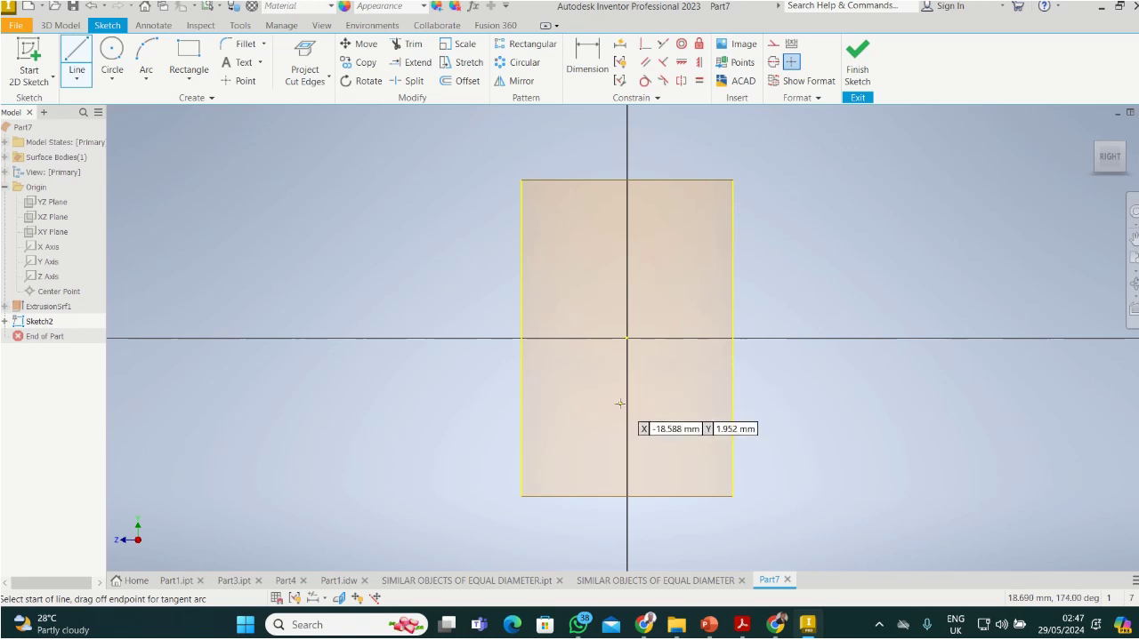
pyautogui.click(620, 403)
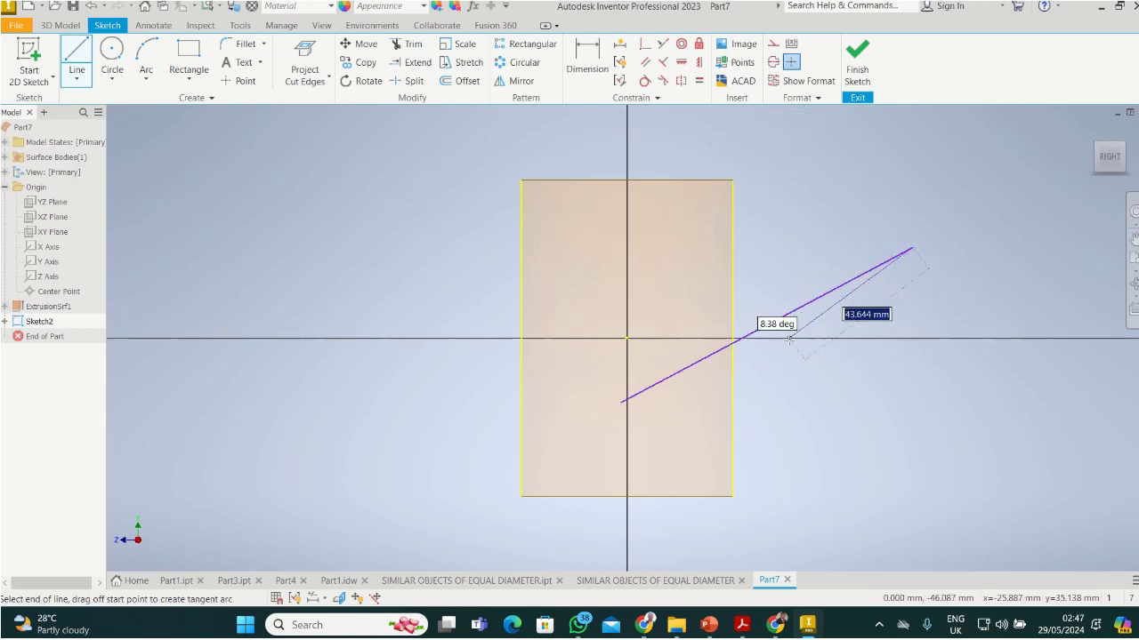
pyautogui.click(587, 62)
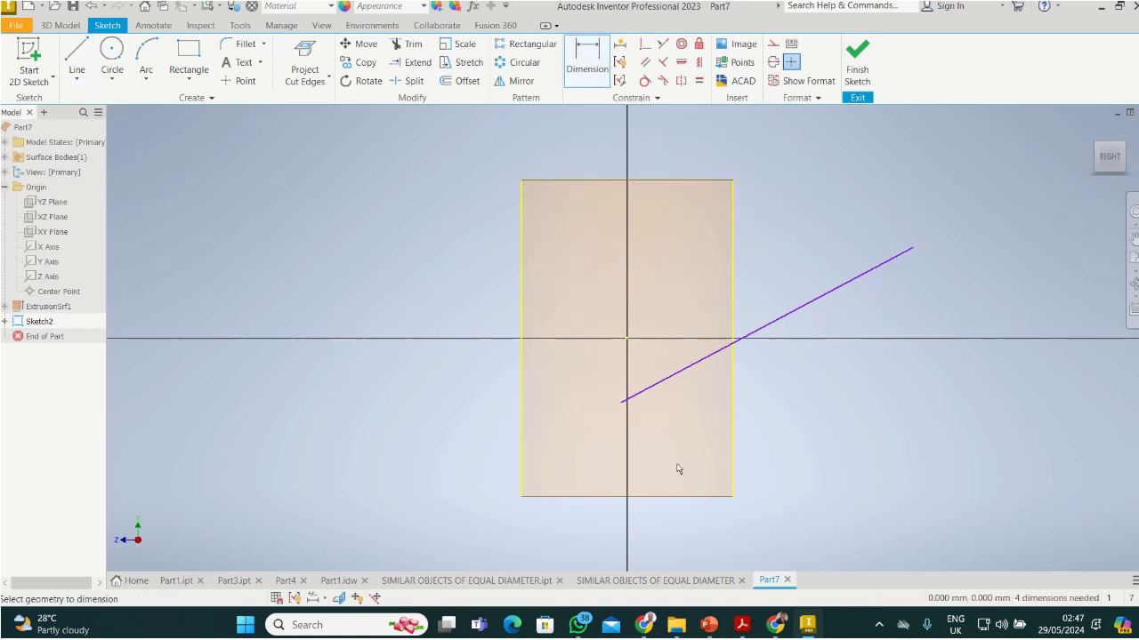
pyautogui.click(647, 393)
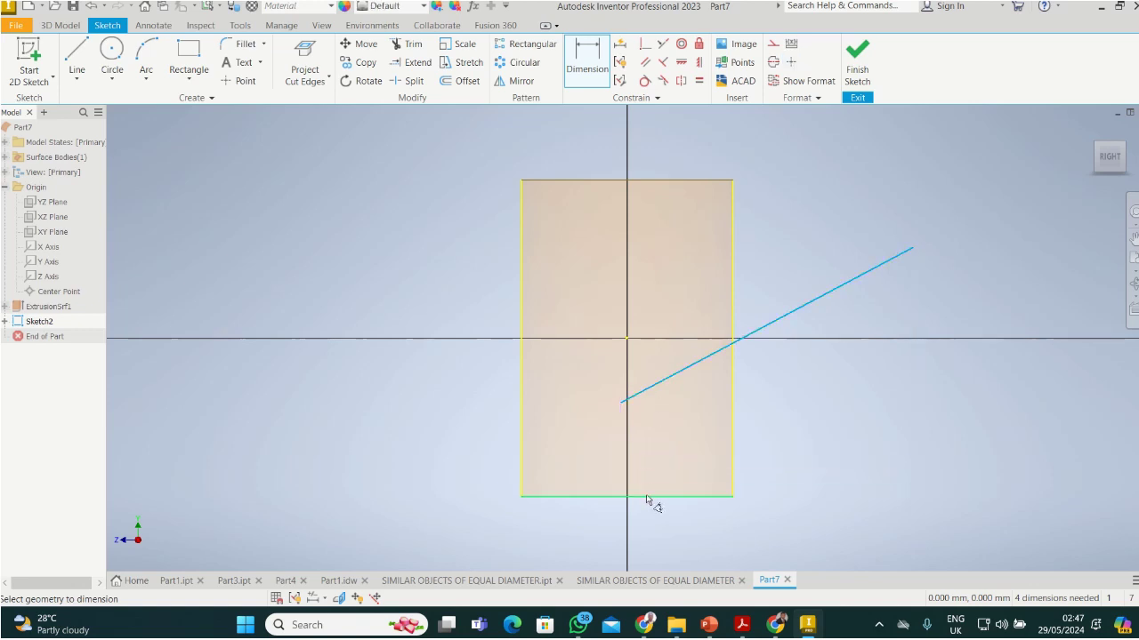
pyautogui.click(651, 498)
pyautogui.click(770, 420)
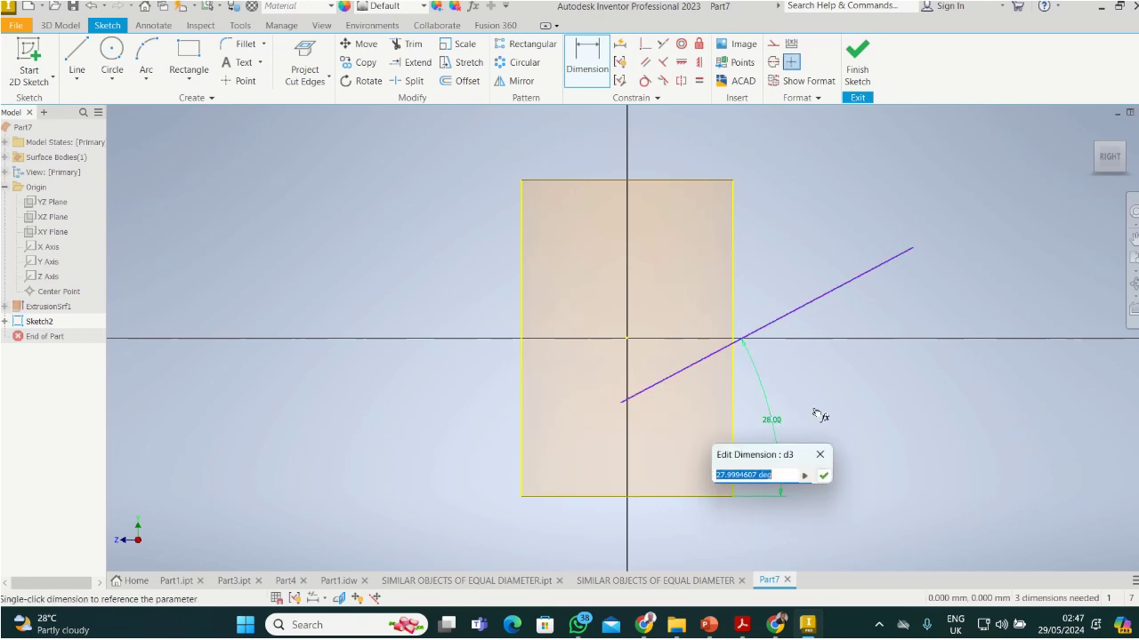
pyautogui.write('30')
pyautogui.press('Return')
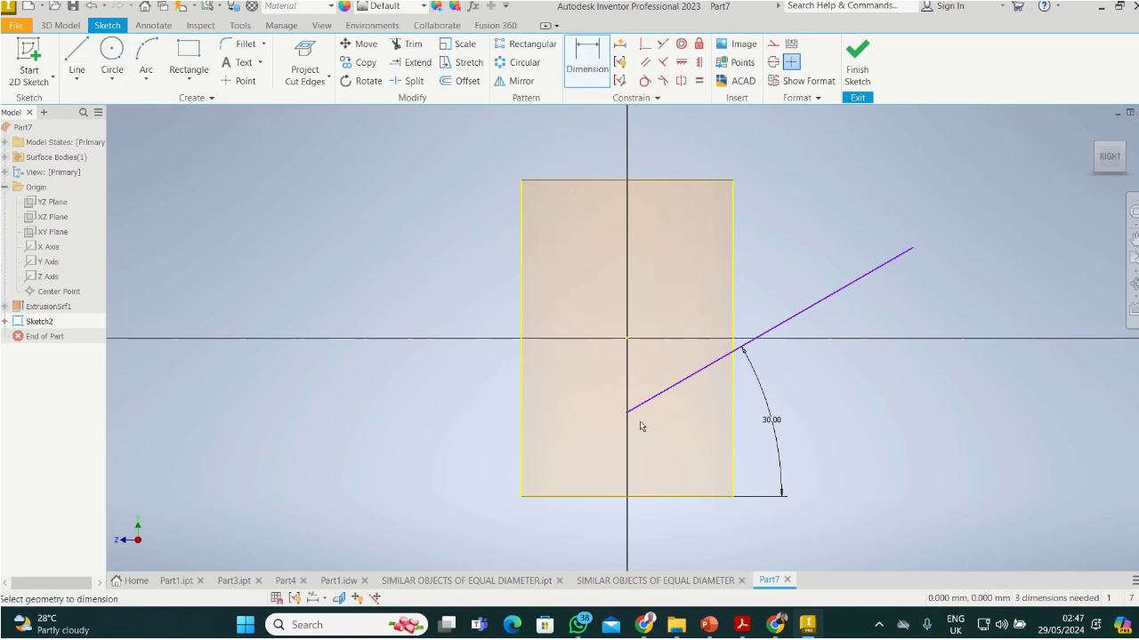
# Dimension the sloped line's start point 40 above the bottom edge
pyautogui.click(626, 498)
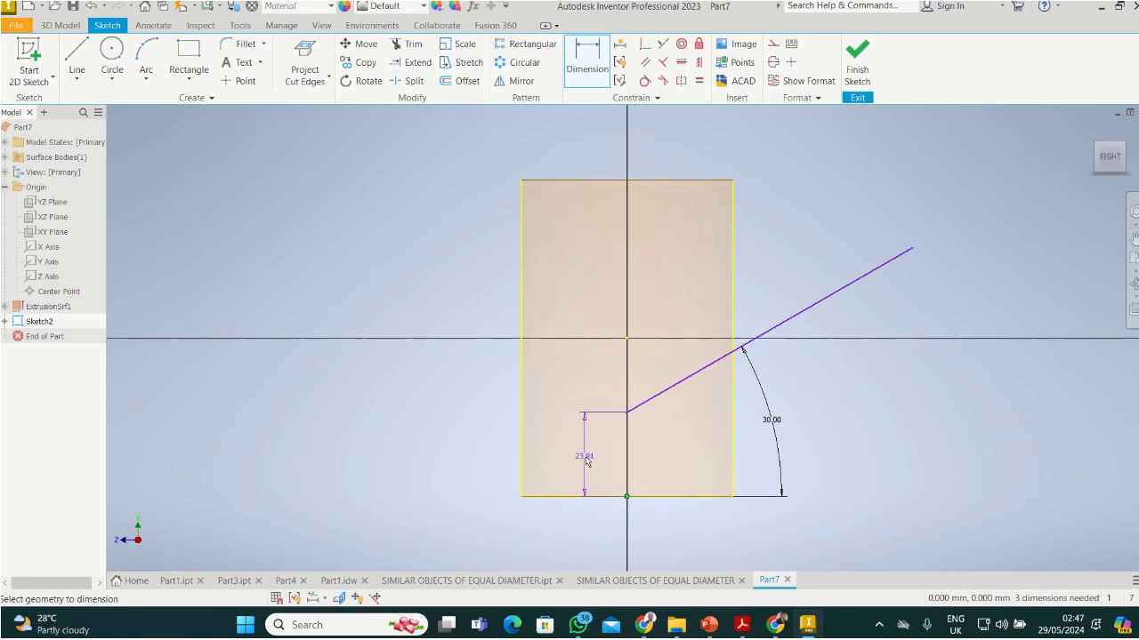
pyautogui.click(586, 460)
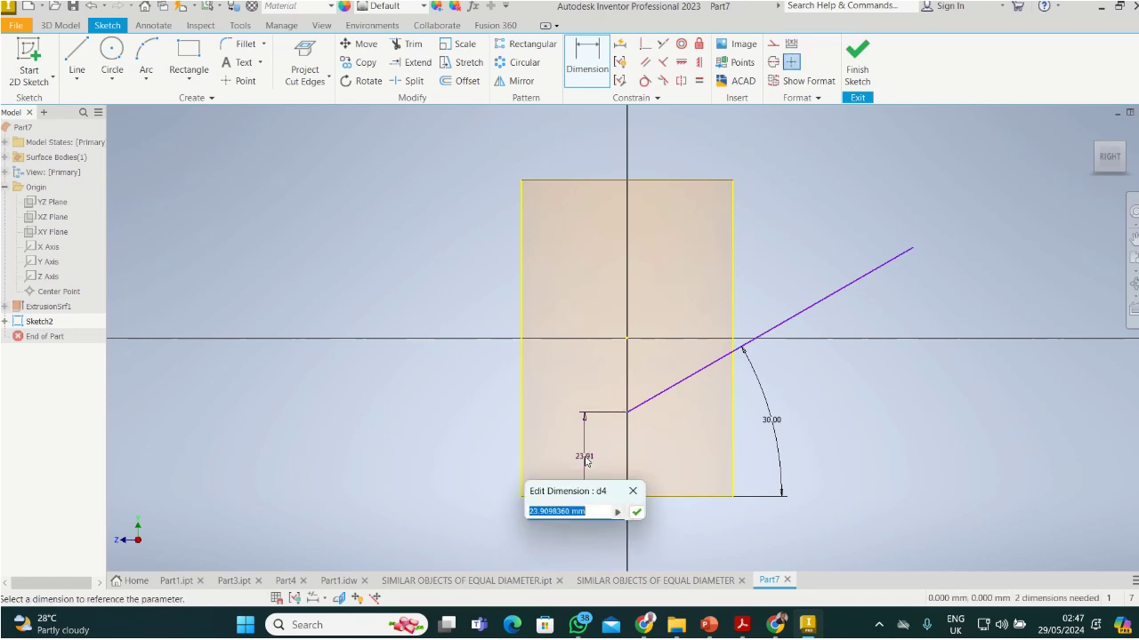
pyautogui.write('40')
pyautogui.press('Return')
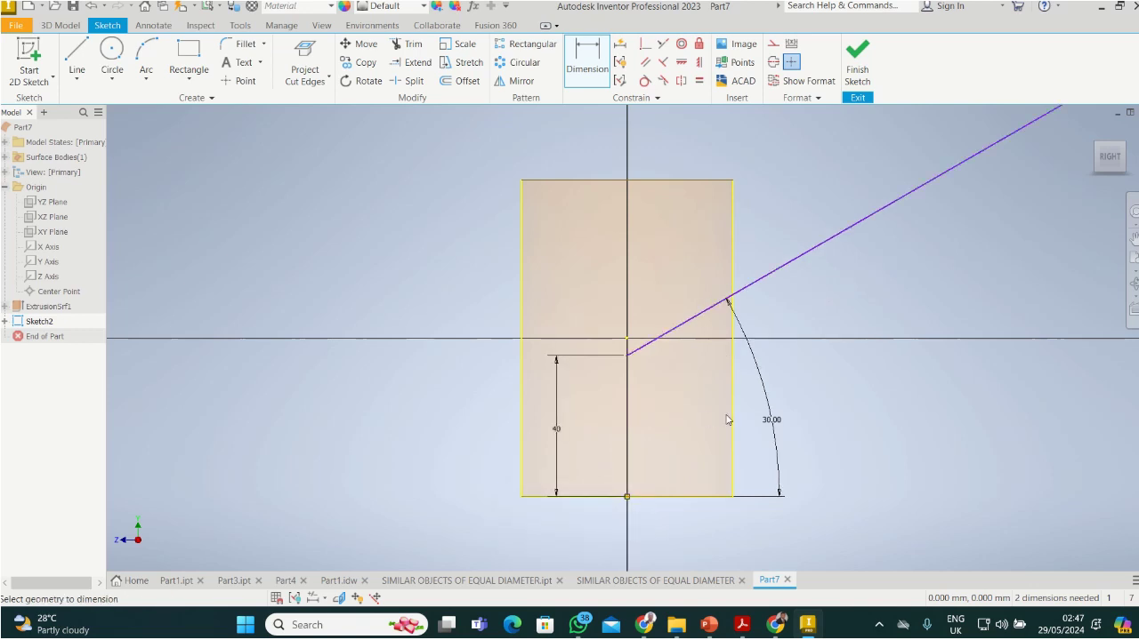
# Give the sloped line an aligned length dimension of 70
pyautogui.click(821, 242)
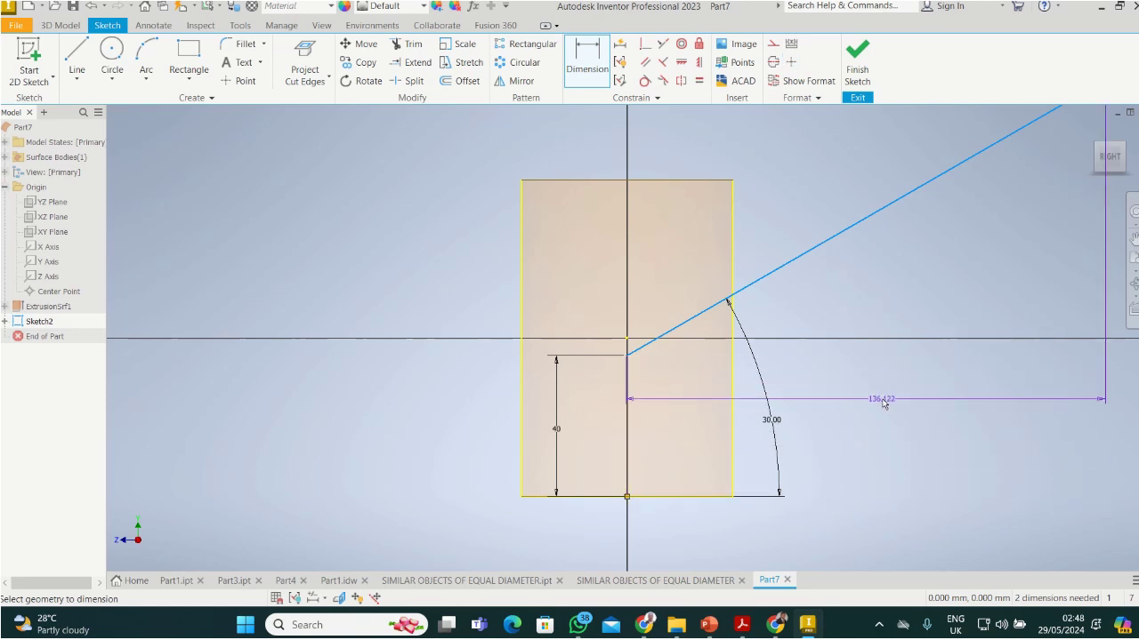
pyautogui.rightClick(883, 404)
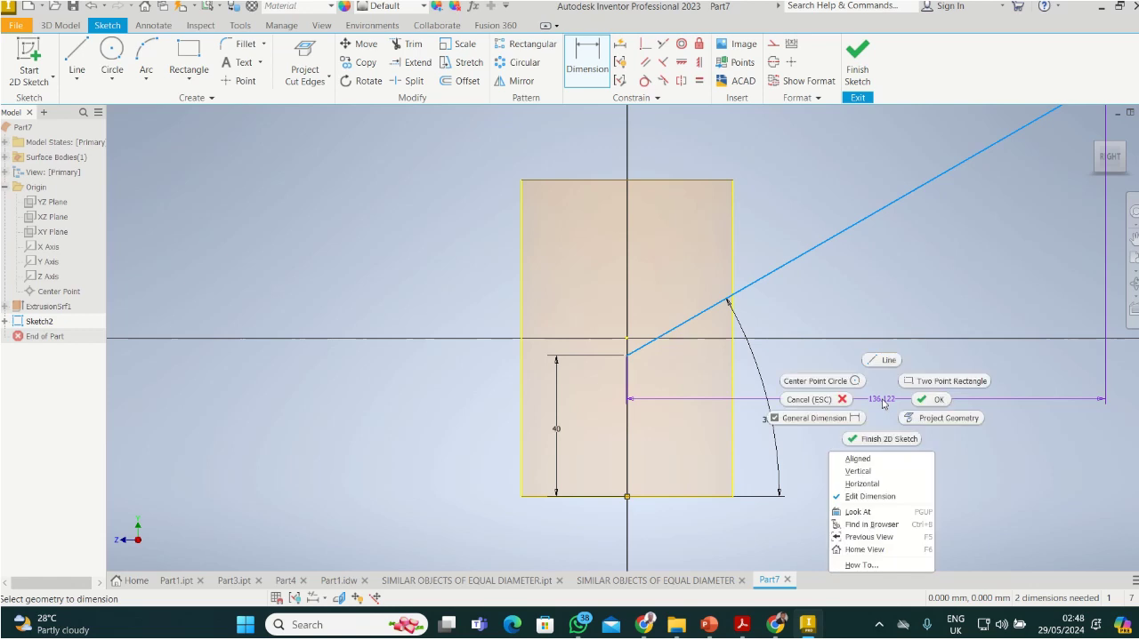
pyautogui.click(858, 459)
pyautogui.click(885, 304)
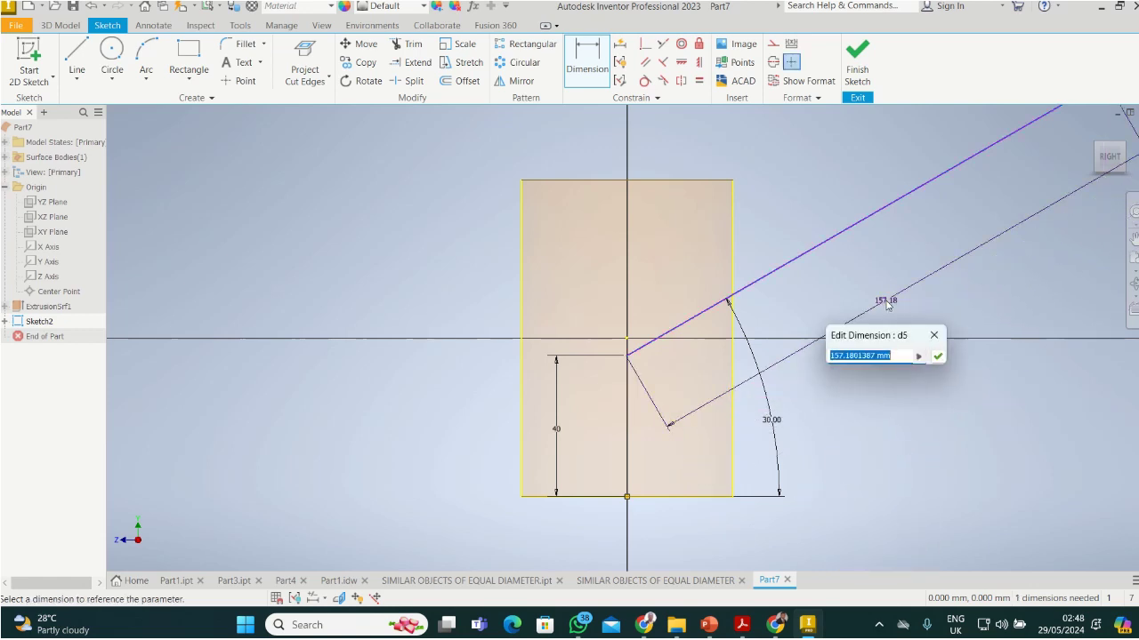
pyautogui.write('70')
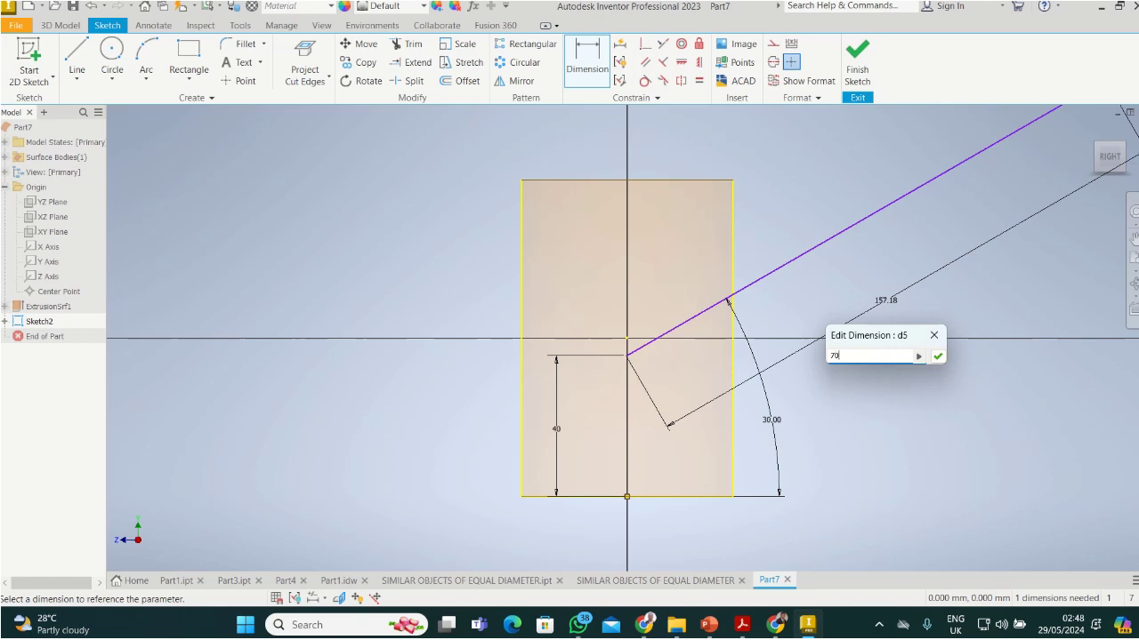
pyautogui.press('Return')
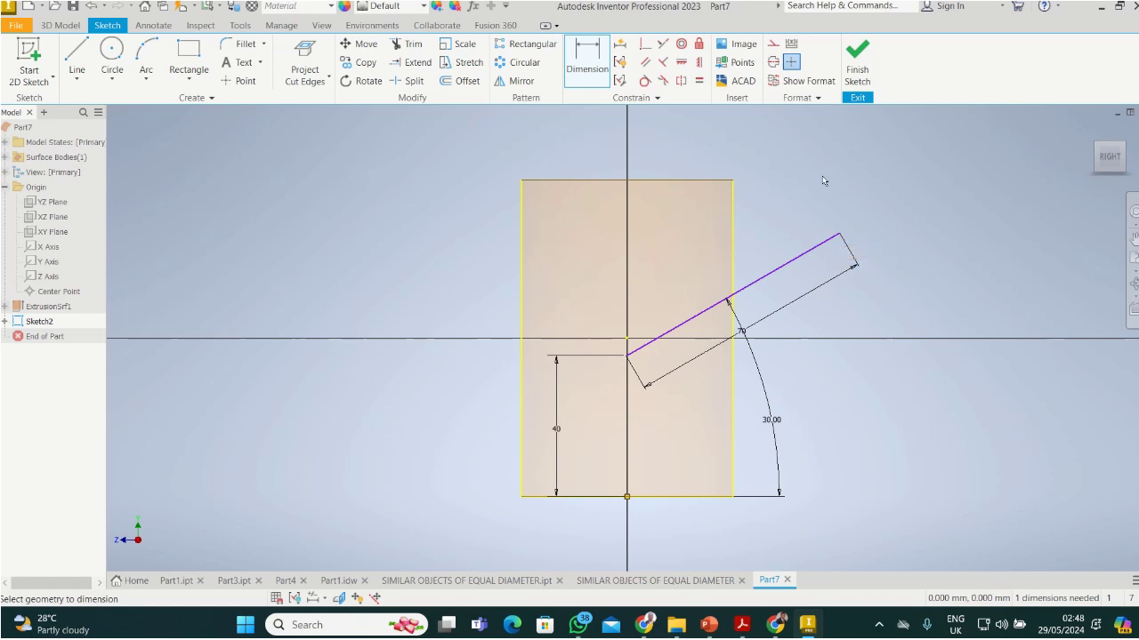
# Finish Sketch2 and create Work Plane1 at the sloped line's end point
pyautogui.click(855, 79)
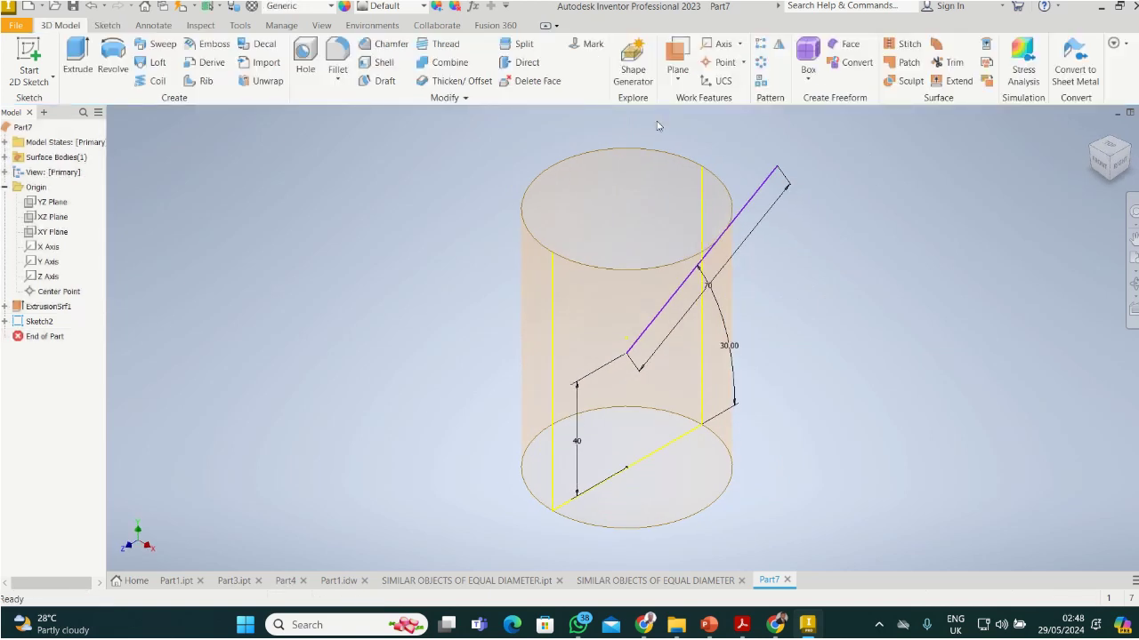
pyautogui.click(676, 86)
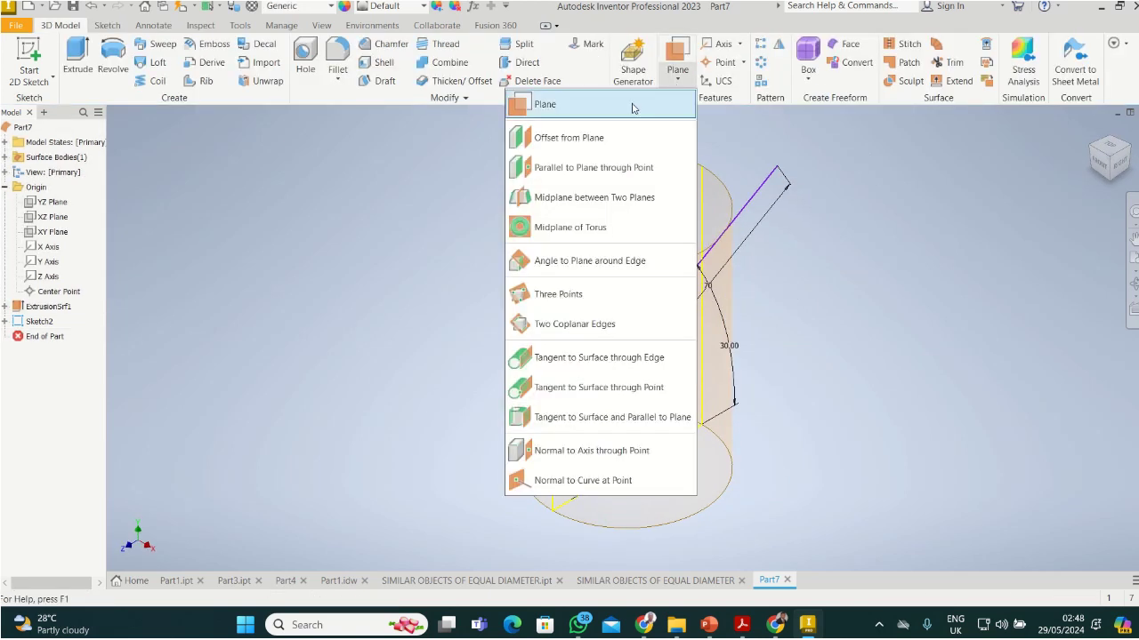
pyautogui.click(632, 107)
pyautogui.click(779, 168)
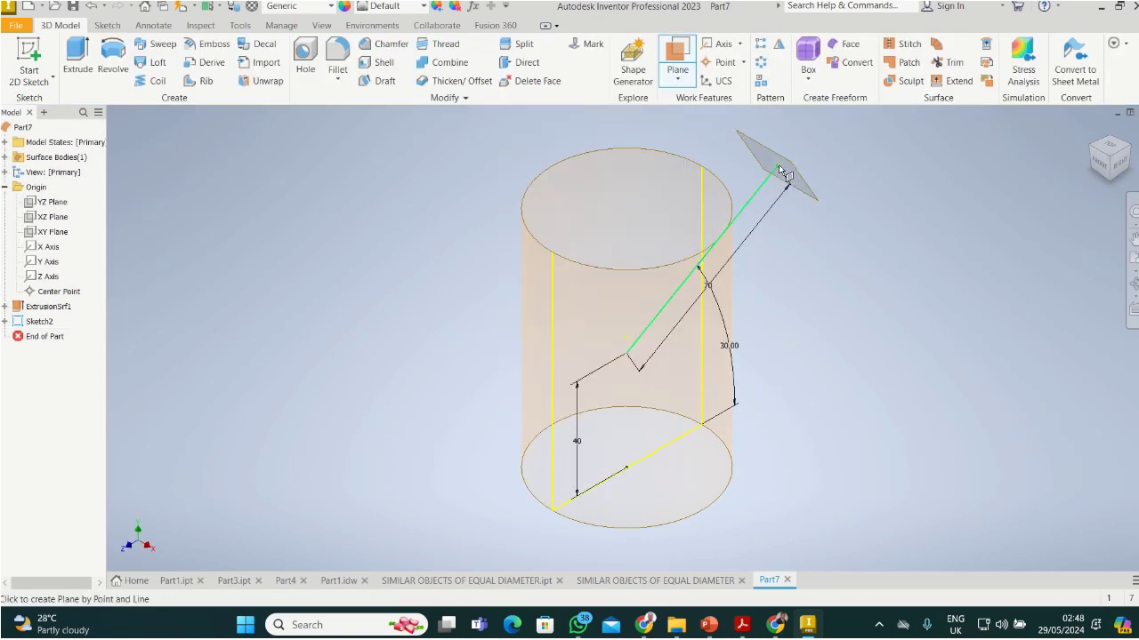
pyautogui.click(779, 168)
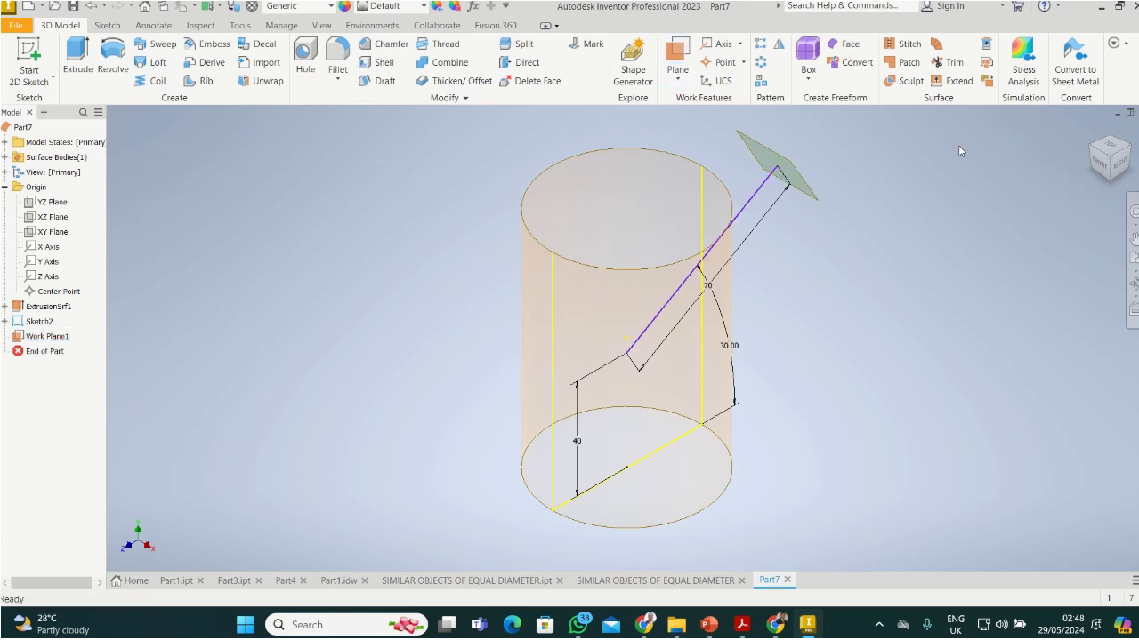
pyautogui.click(1128, 151)
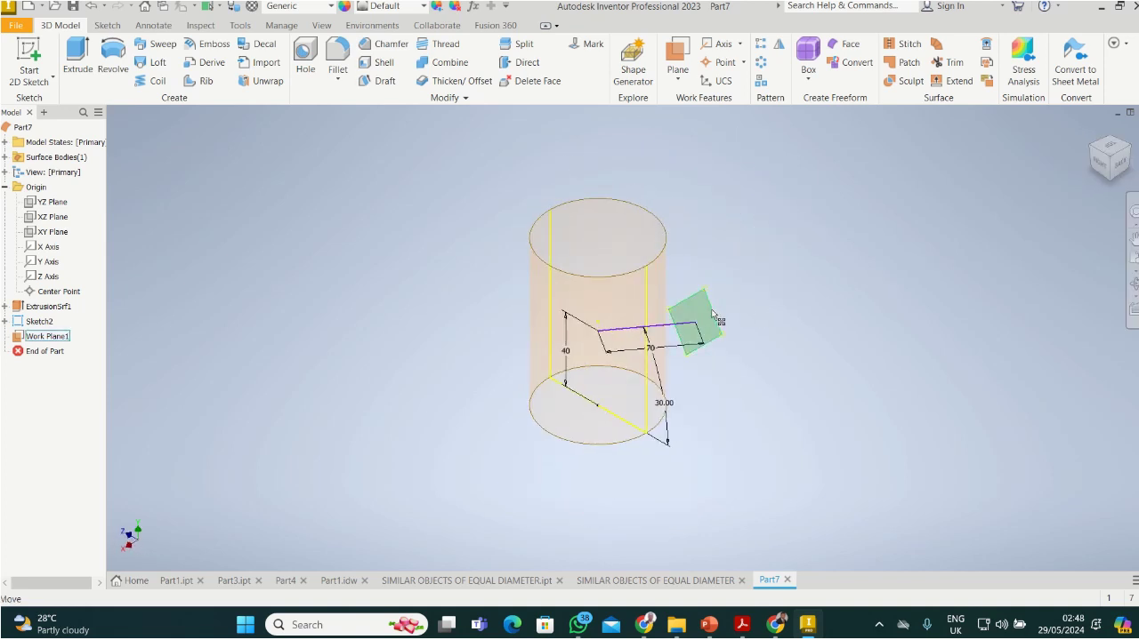
# Start Sketch3 on Work Plane1 with the work plane projected into it
pyautogui.click(711, 313)
pyautogui.click(726, 302)
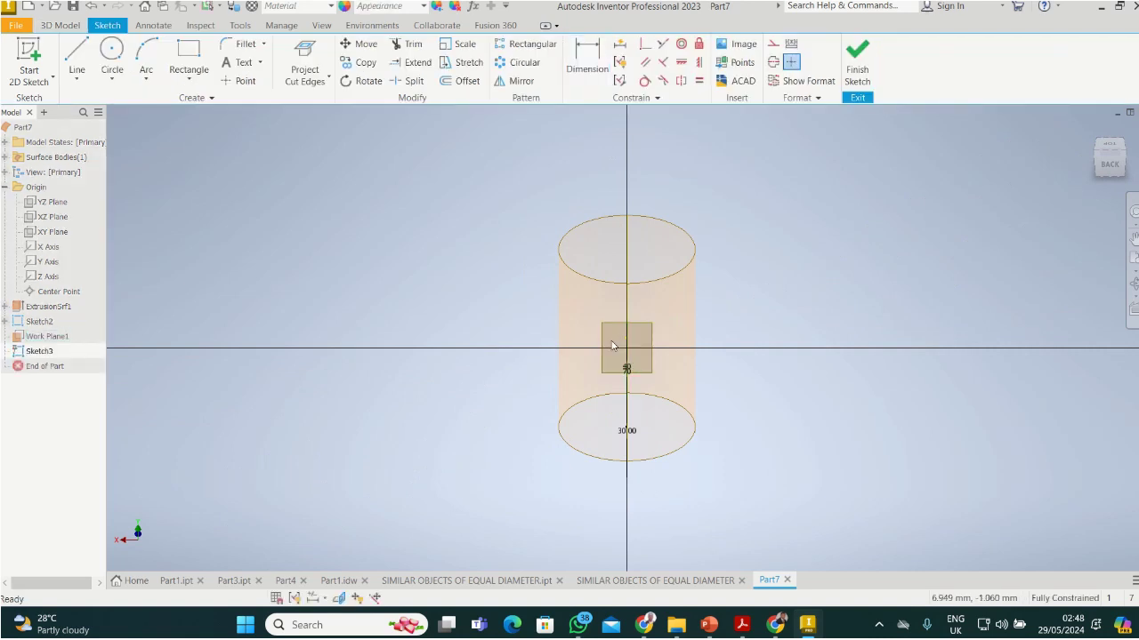
pyautogui.click(602, 339)
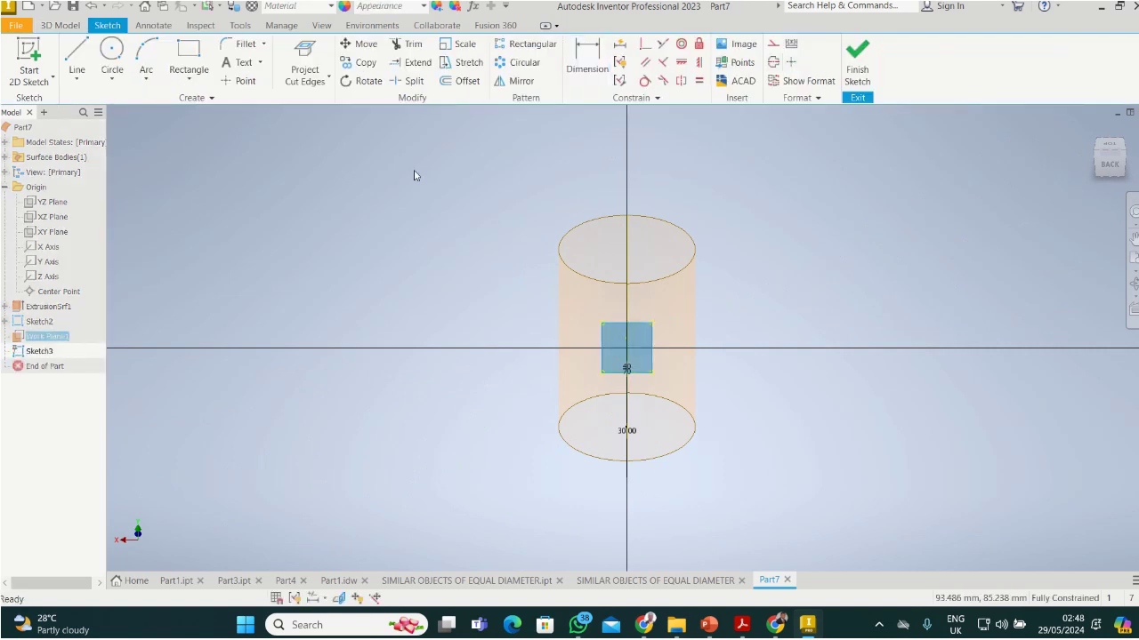
pyautogui.click(328, 78)
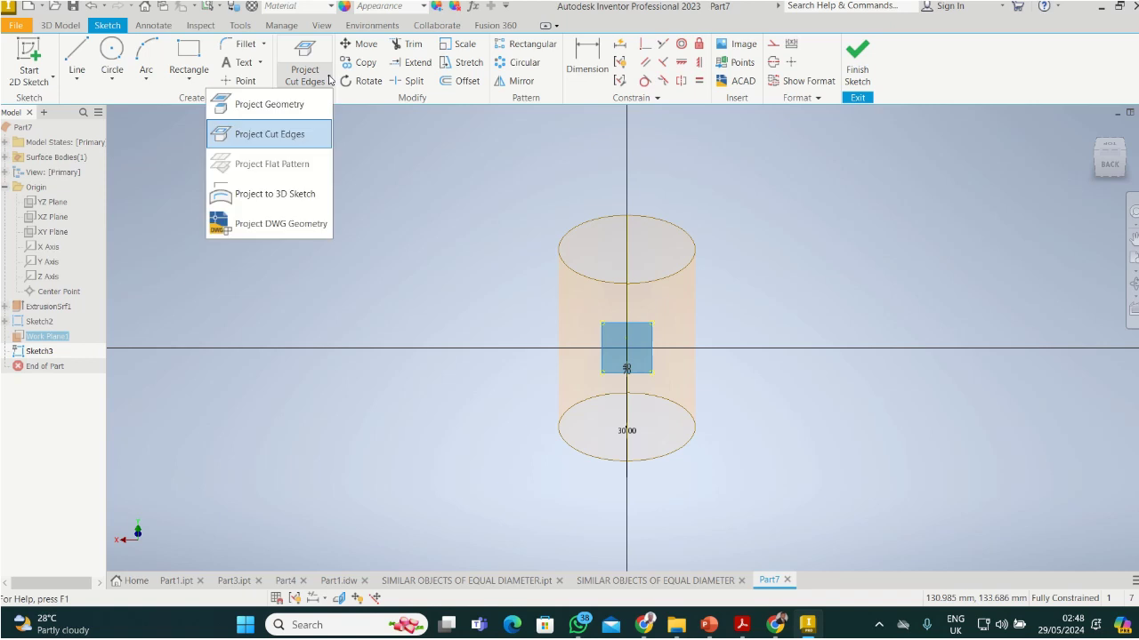
pyautogui.click(282, 106)
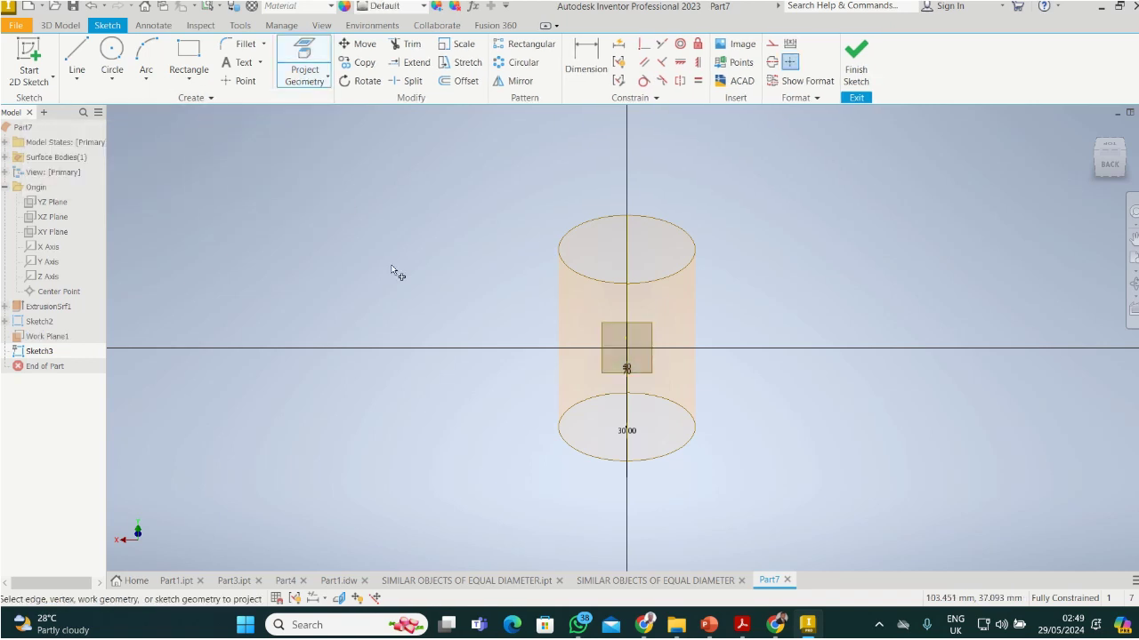
# Draw a 60 mm diameter circle centred on the Sketch3 origin
pyautogui.click(112, 51)
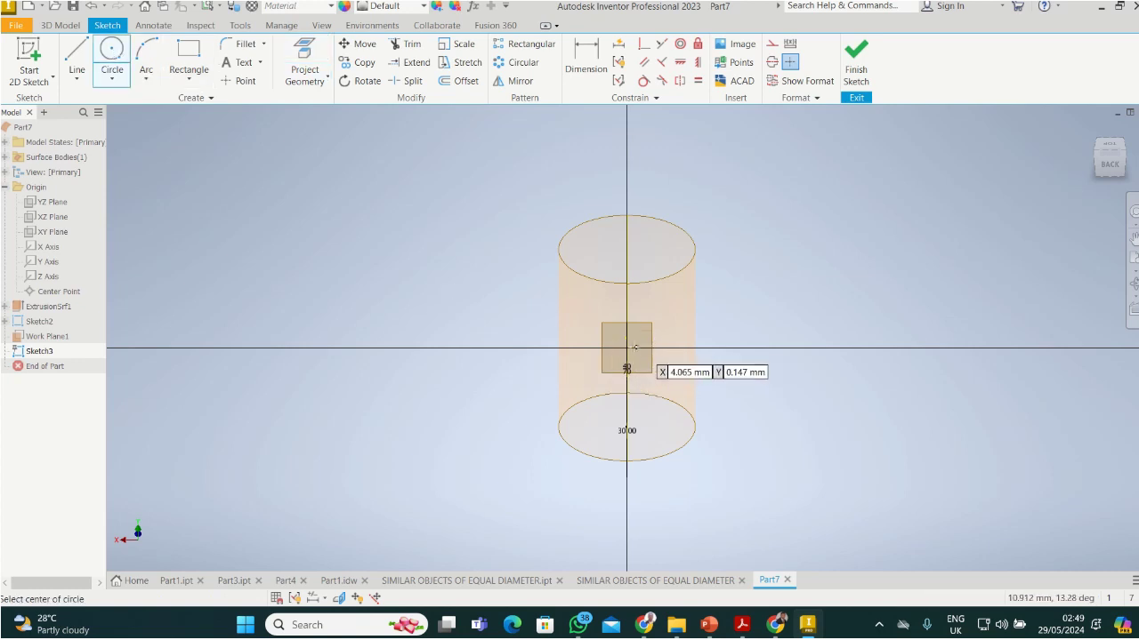
pyautogui.click(627, 347)
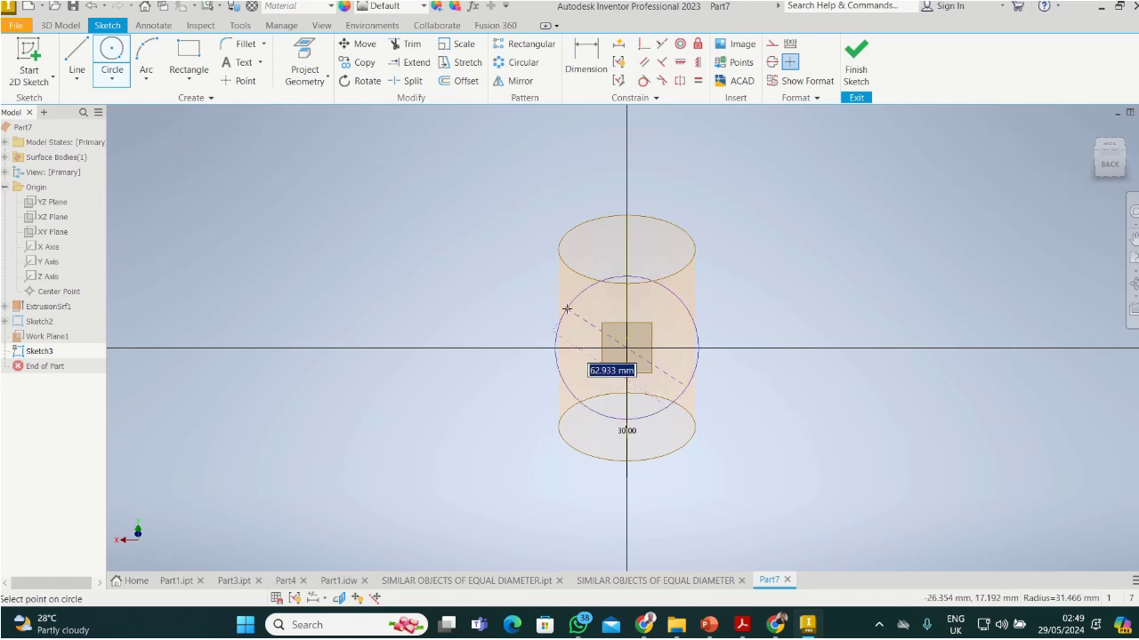
pyautogui.write('6')
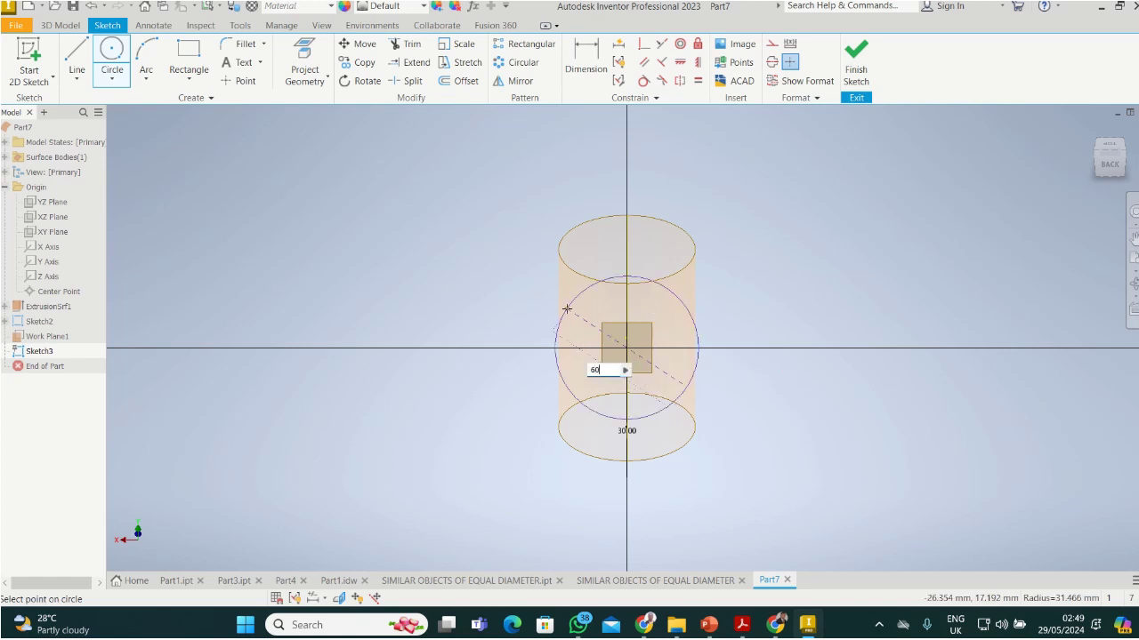
pyautogui.write('0')
pyautogui.press('Return')
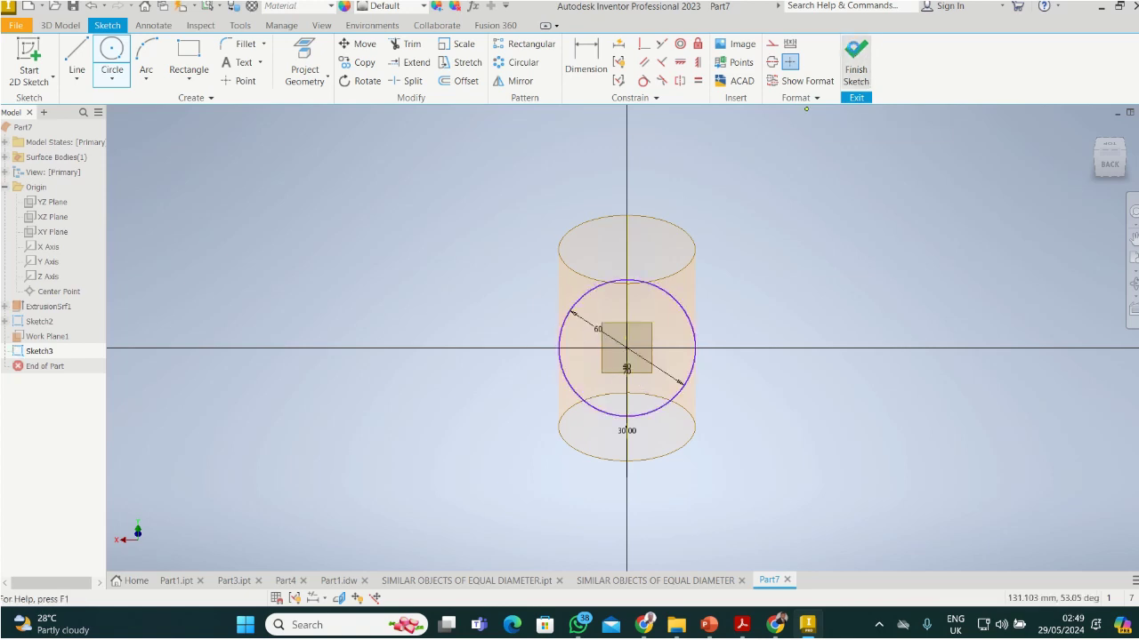
# Finish Sketch3 and check the sketches from right and angled views before extruding
pyautogui.click(856, 55)
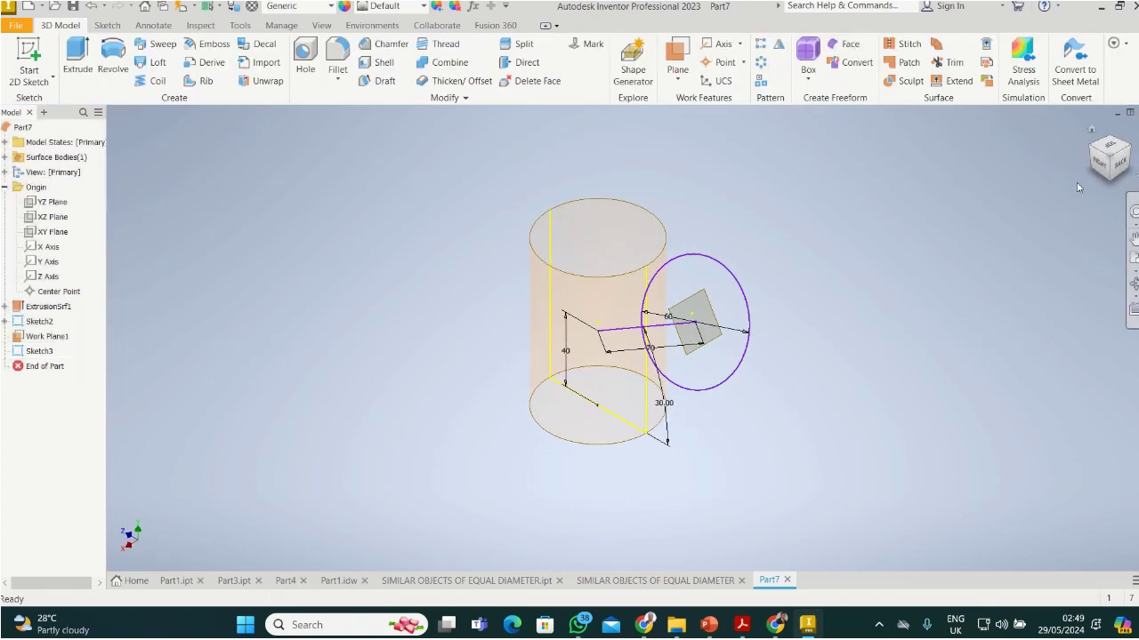
pyautogui.click(1114, 171)
pyautogui.click(1089, 158)
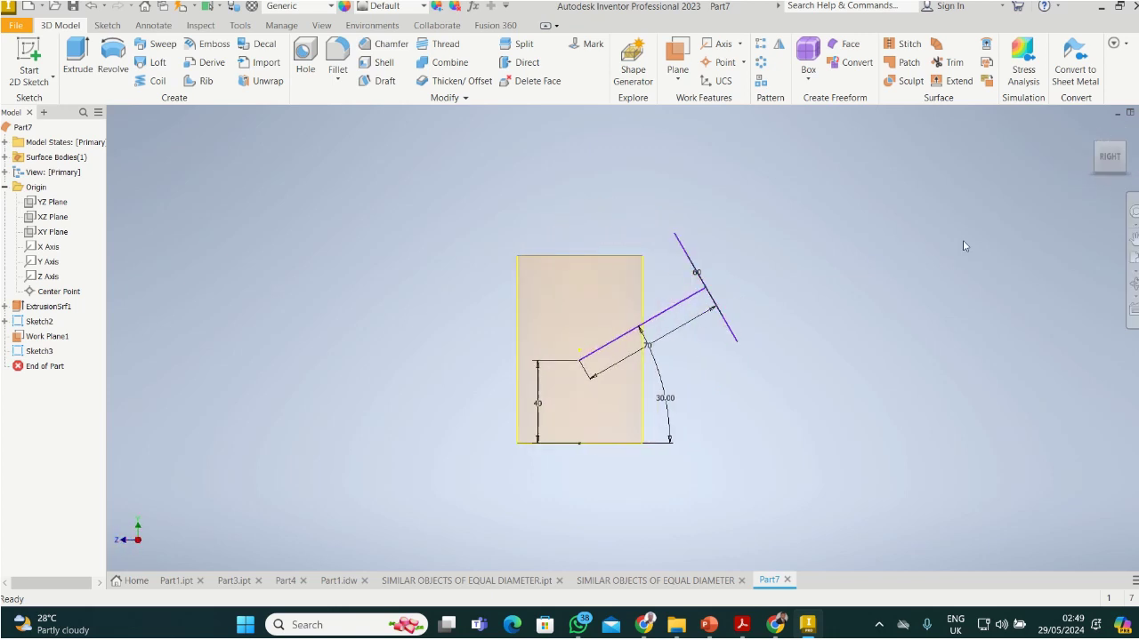
pyautogui.click(1122, 144)
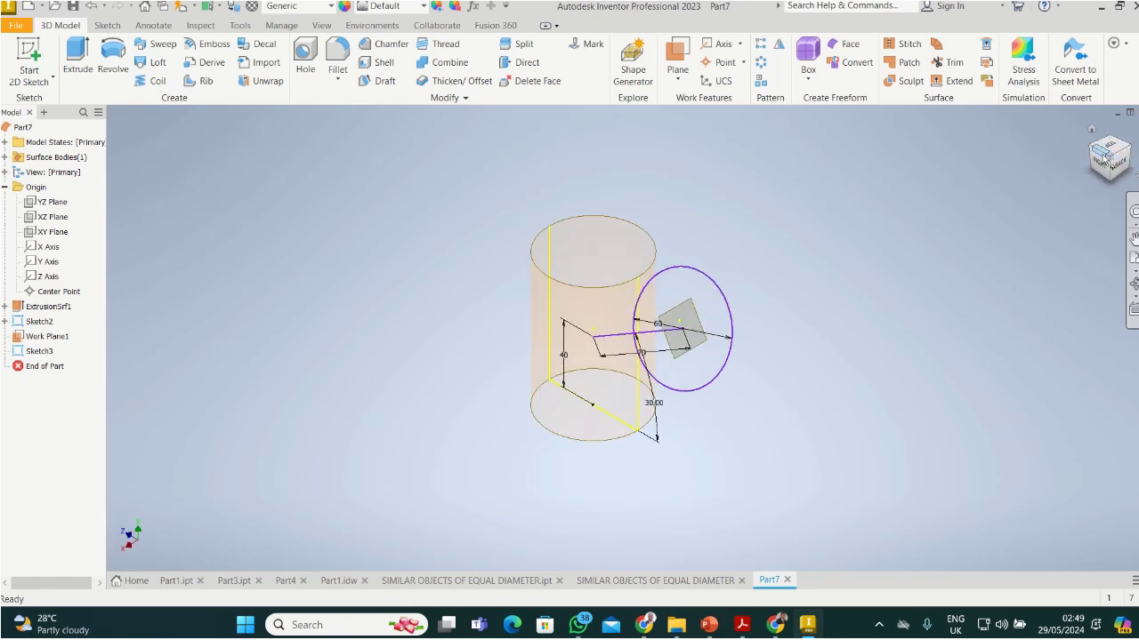
pyautogui.click(1099, 166)
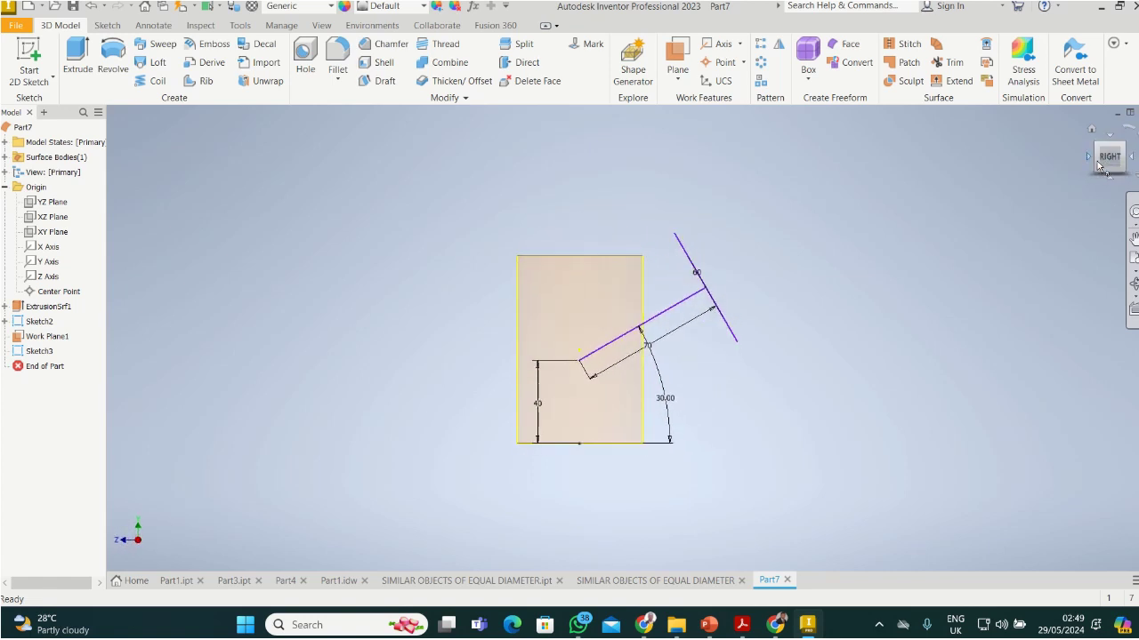
pyautogui.click(1126, 150)
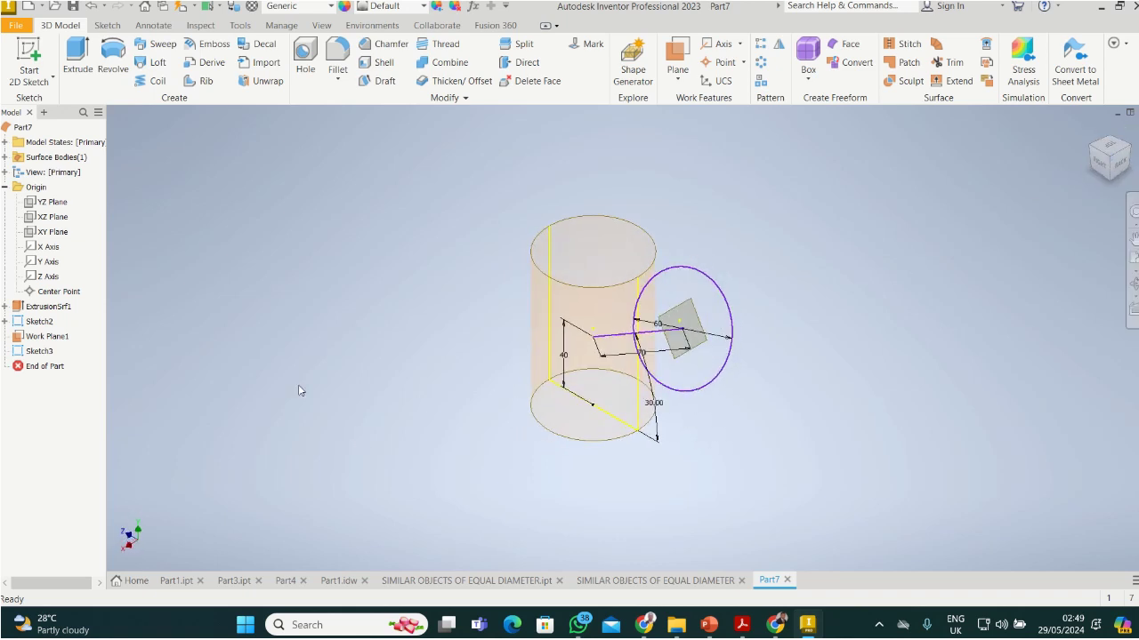
pyautogui.click(78, 58)
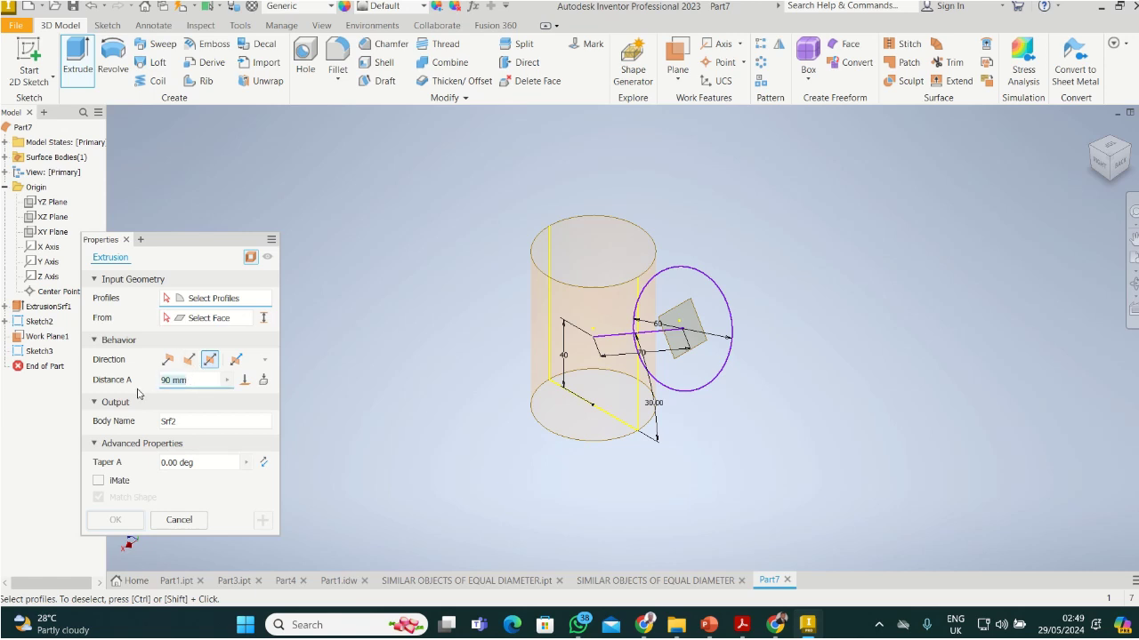
# Extrude the inclined circle 75 mm one way toward the cylinder as surface Srf2
pyautogui.write('75')
pyautogui.click(703, 387)
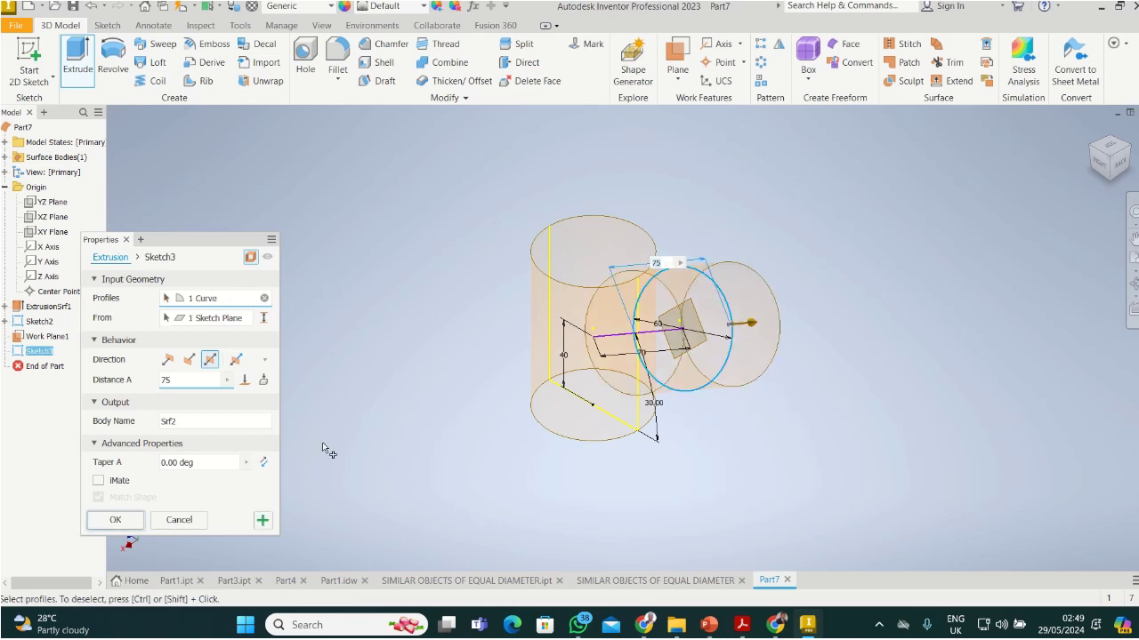
pyautogui.click(189, 360)
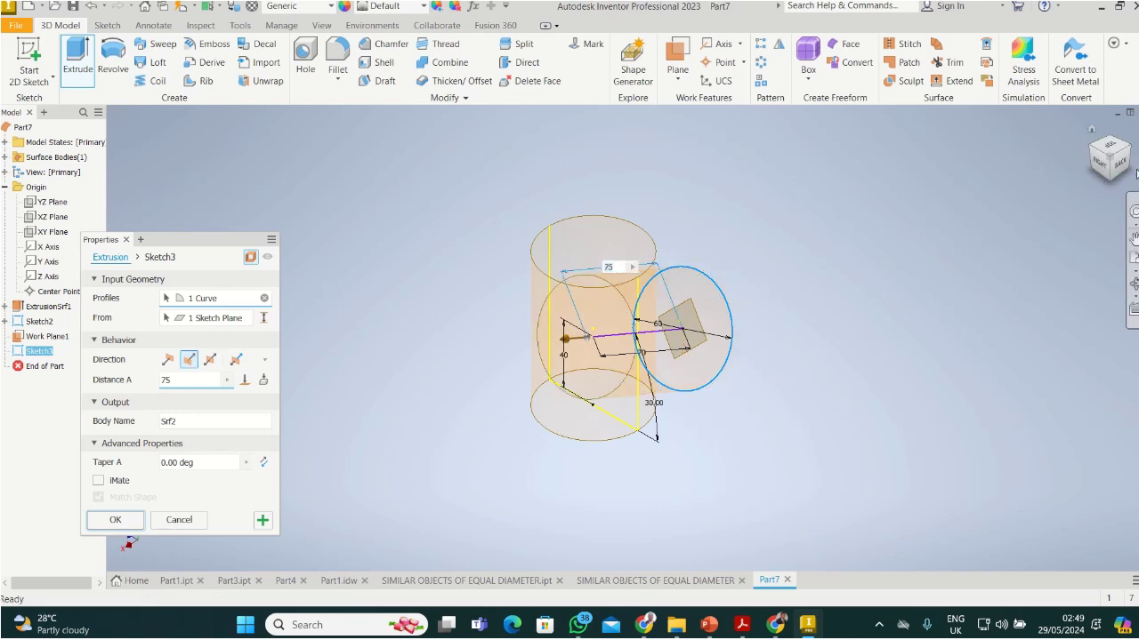
pyautogui.click(1102, 167)
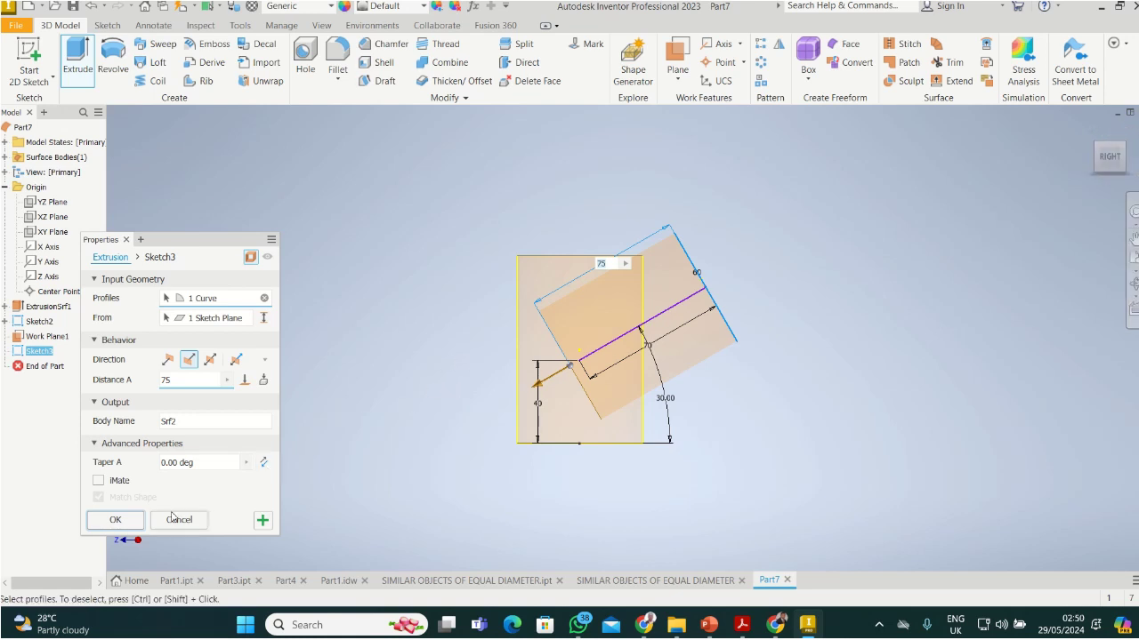
pyautogui.click(116, 521)
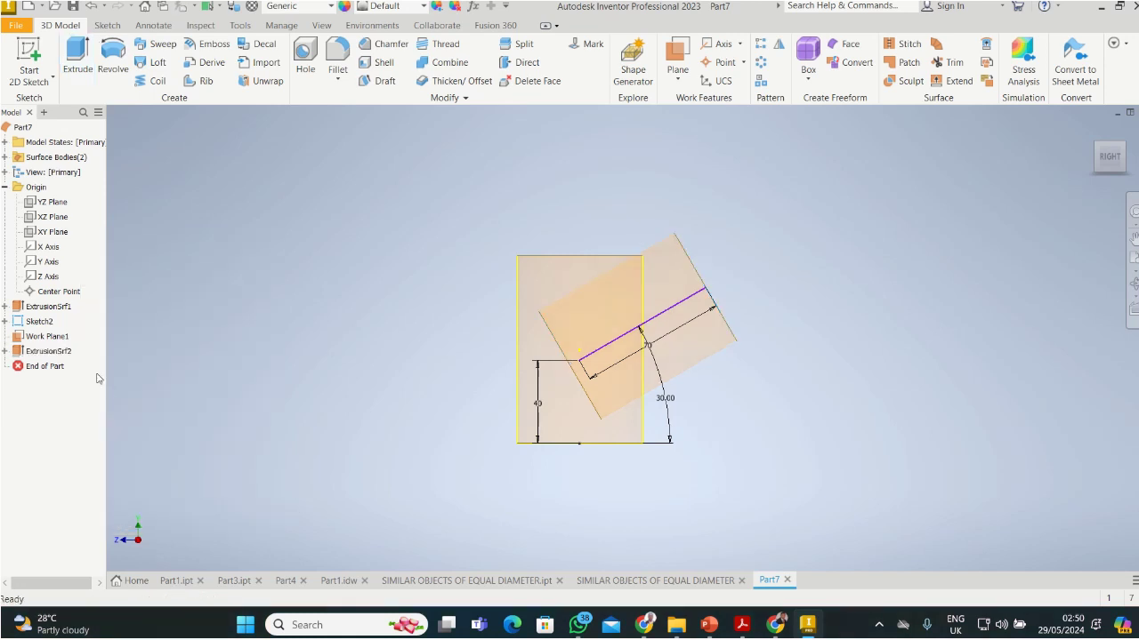
# Turn off visibility of Sketch2 and Work Plane1 so only the two pipe surfaces show
pyautogui.rightClick(44, 322)
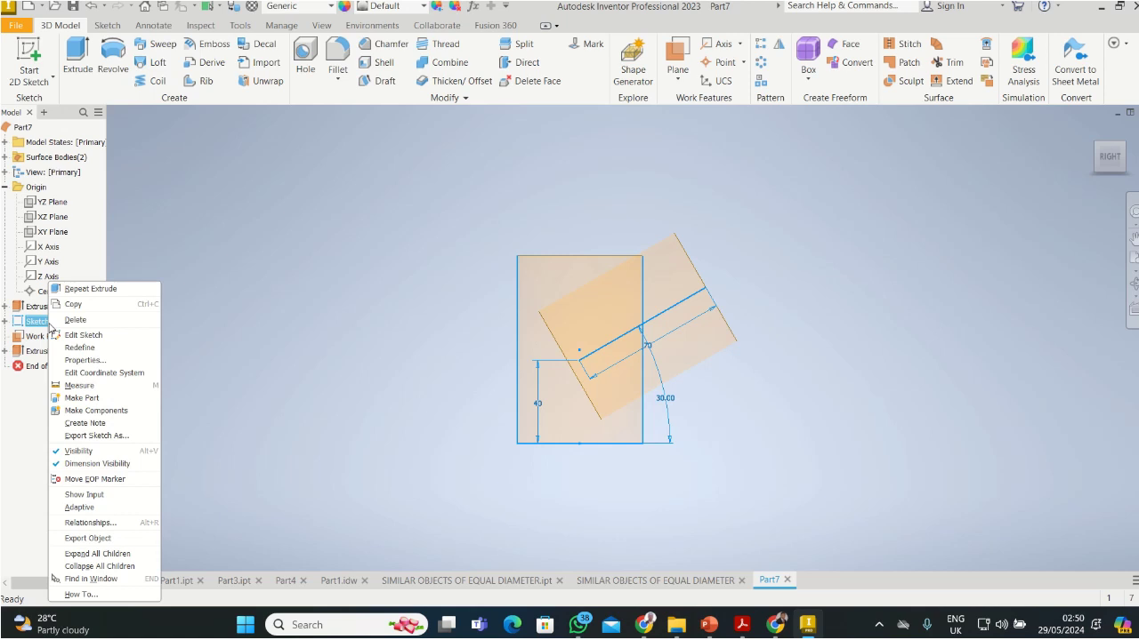
pyautogui.click(78, 452)
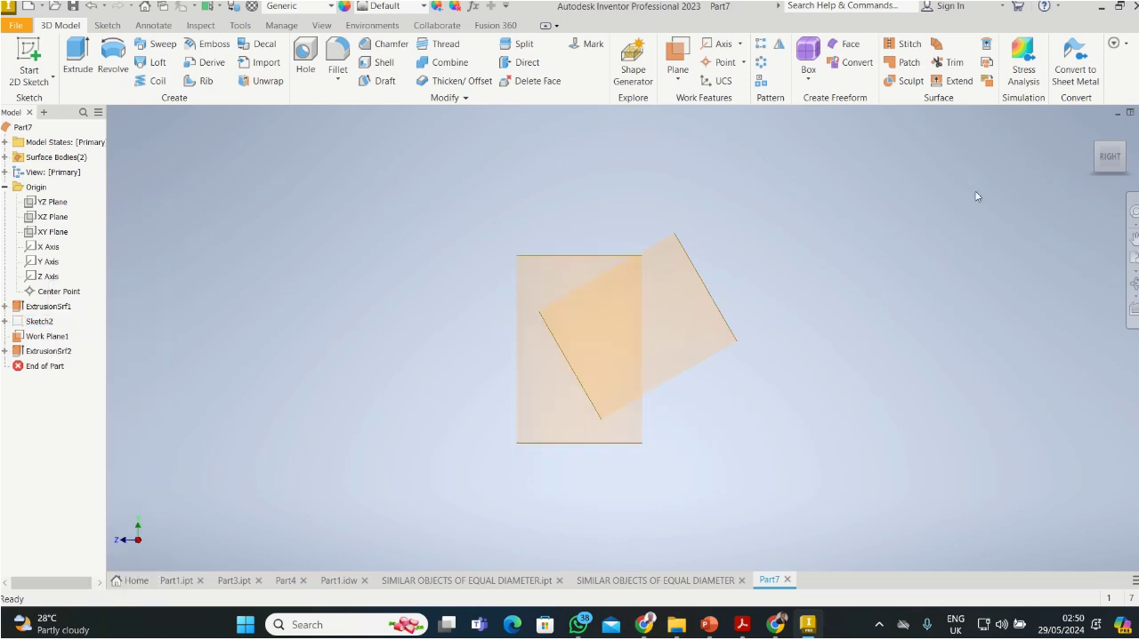
pyautogui.click(1121, 153)
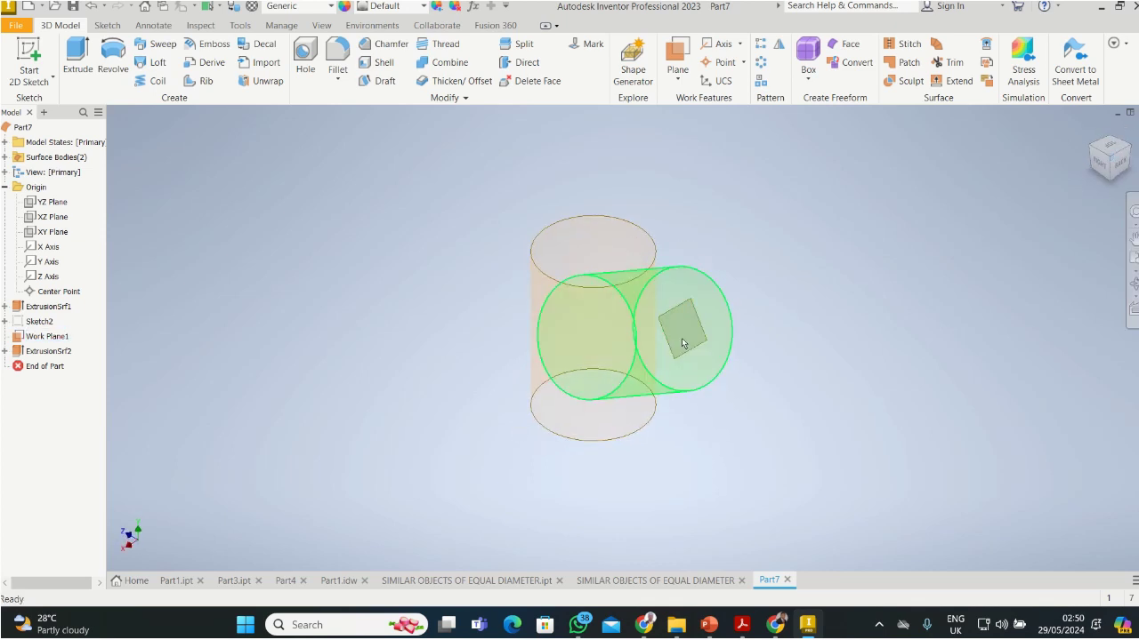
pyautogui.rightClick(683, 344)
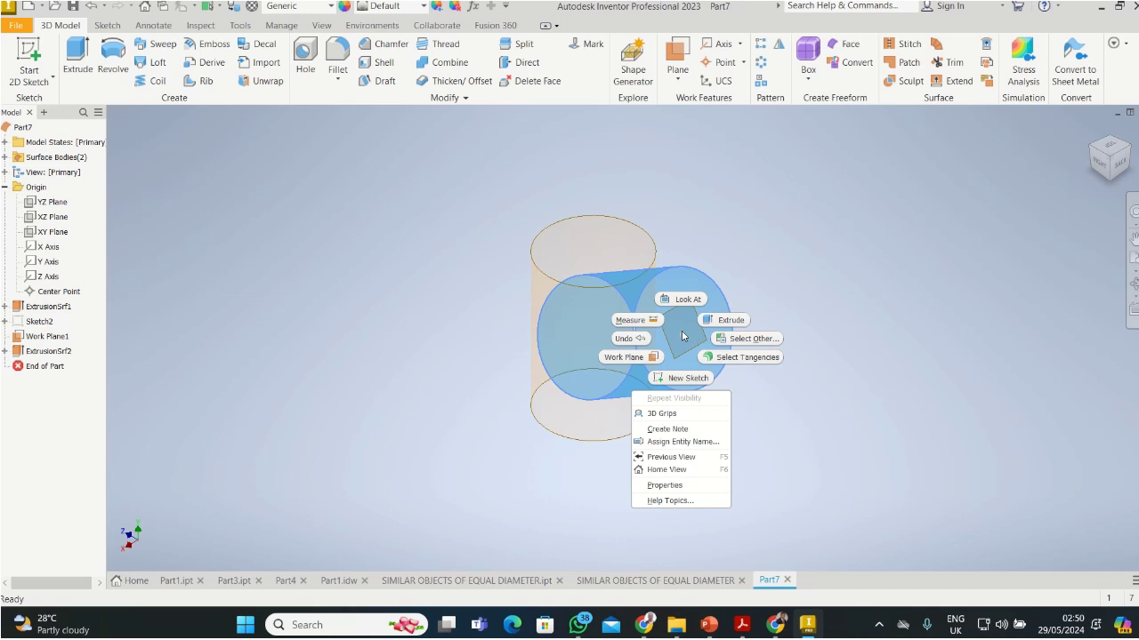
pyautogui.press('Escape')
pyautogui.click(703, 333)
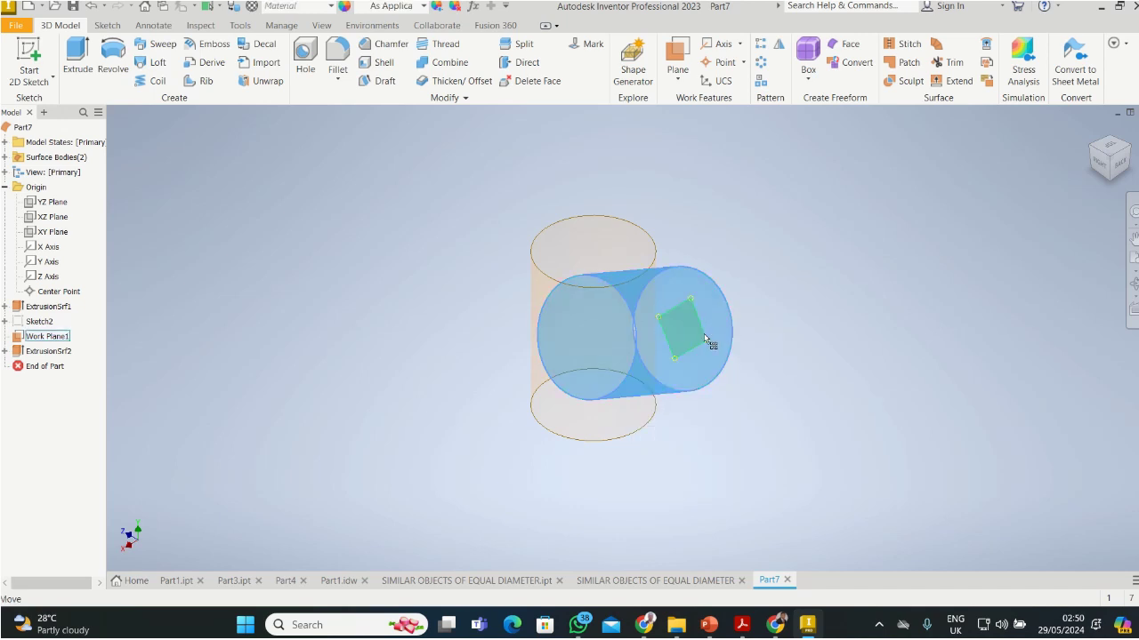
pyautogui.rightClick(703, 337)
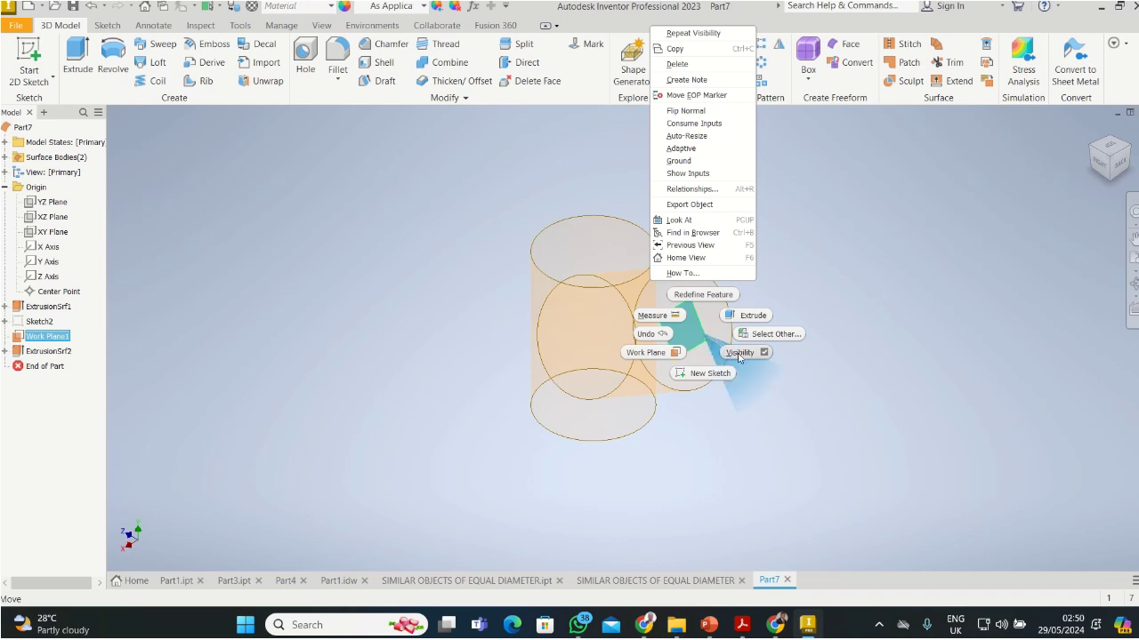
pyautogui.click(740, 354)
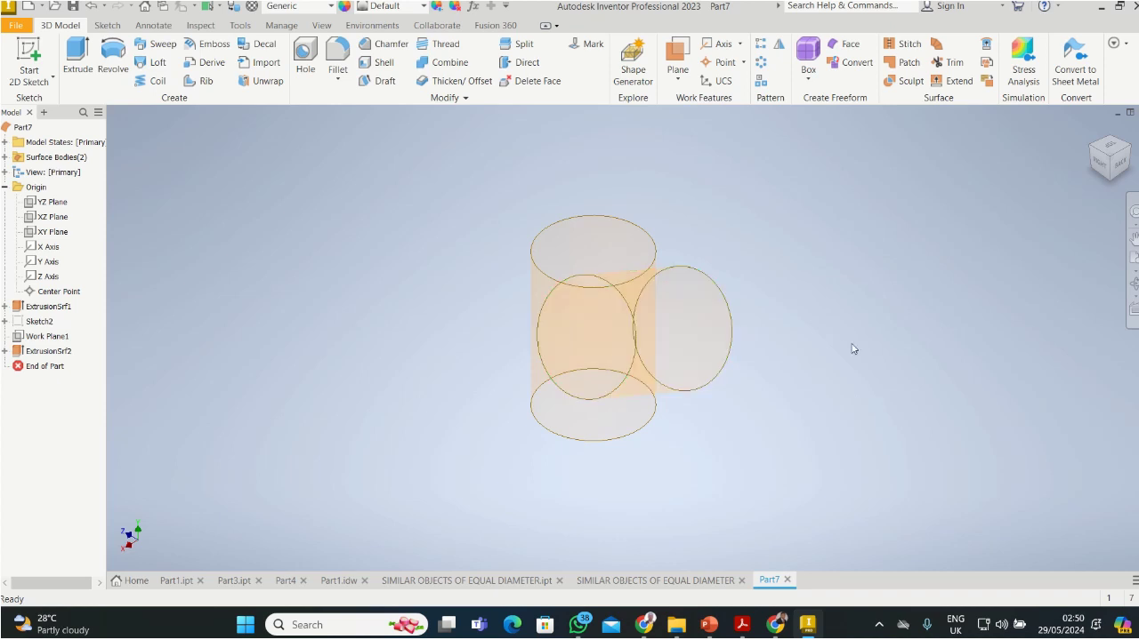
# From the Right view, trim the inclined pipe's two inner triangular pieces against the vertical cylinder
pyautogui.click(1102, 167)
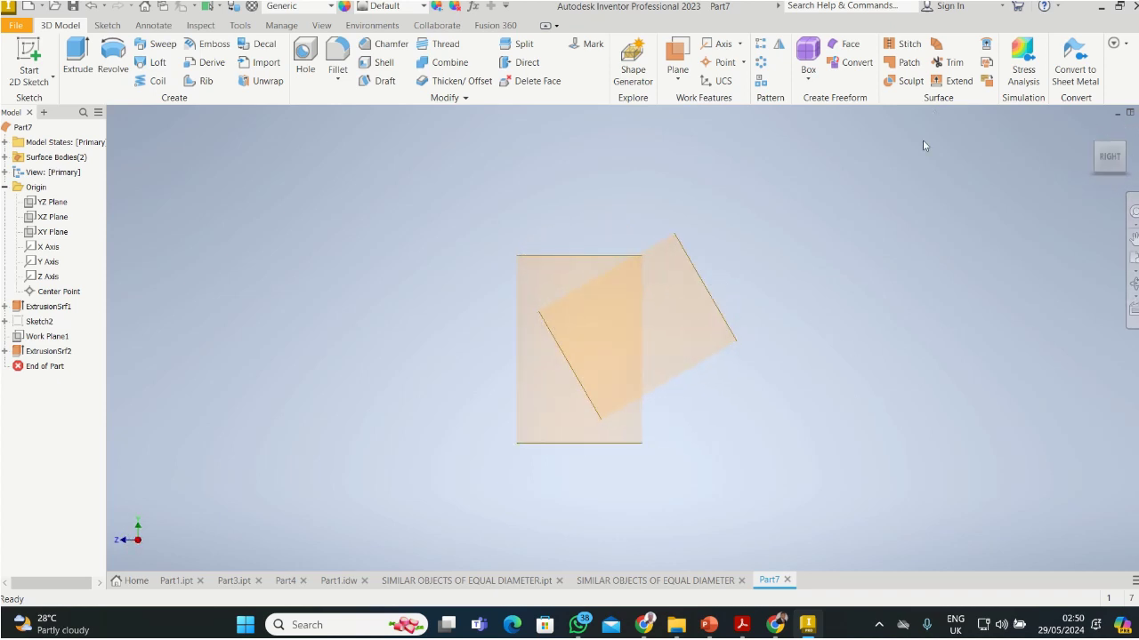
pyautogui.click(952, 62)
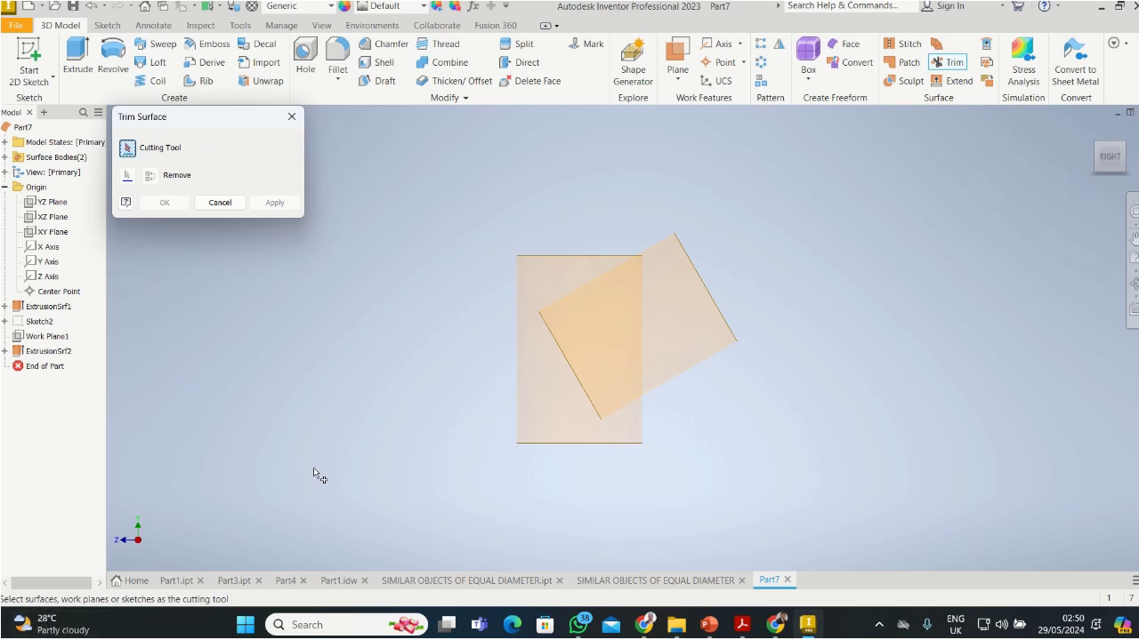
pyautogui.click(535, 419)
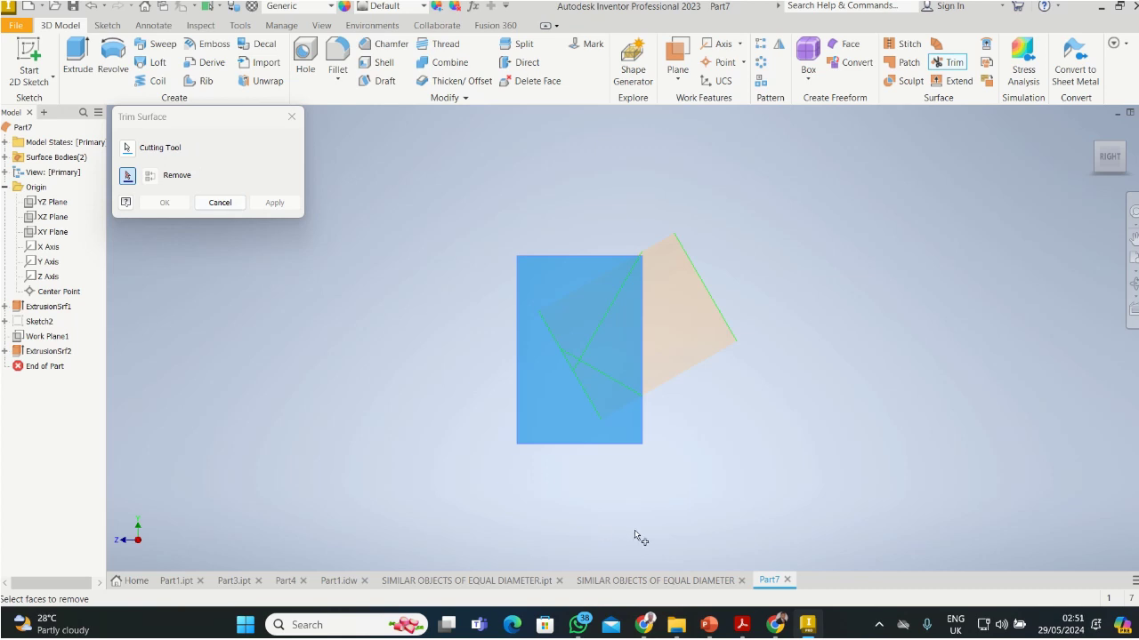
pyautogui.click(610, 403)
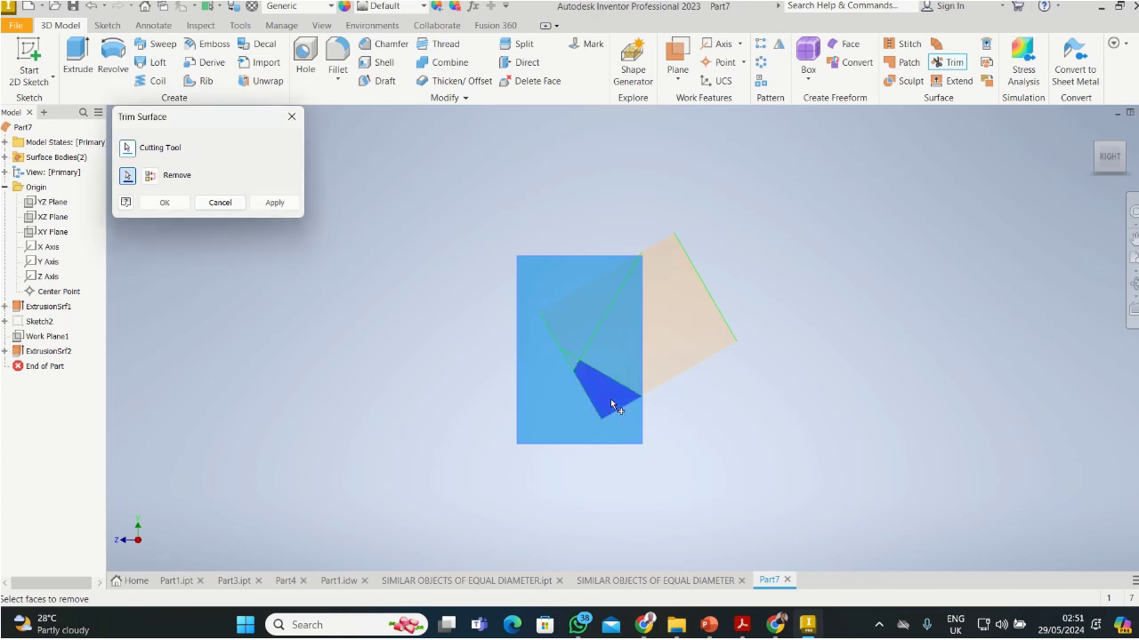
pyautogui.click(569, 342)
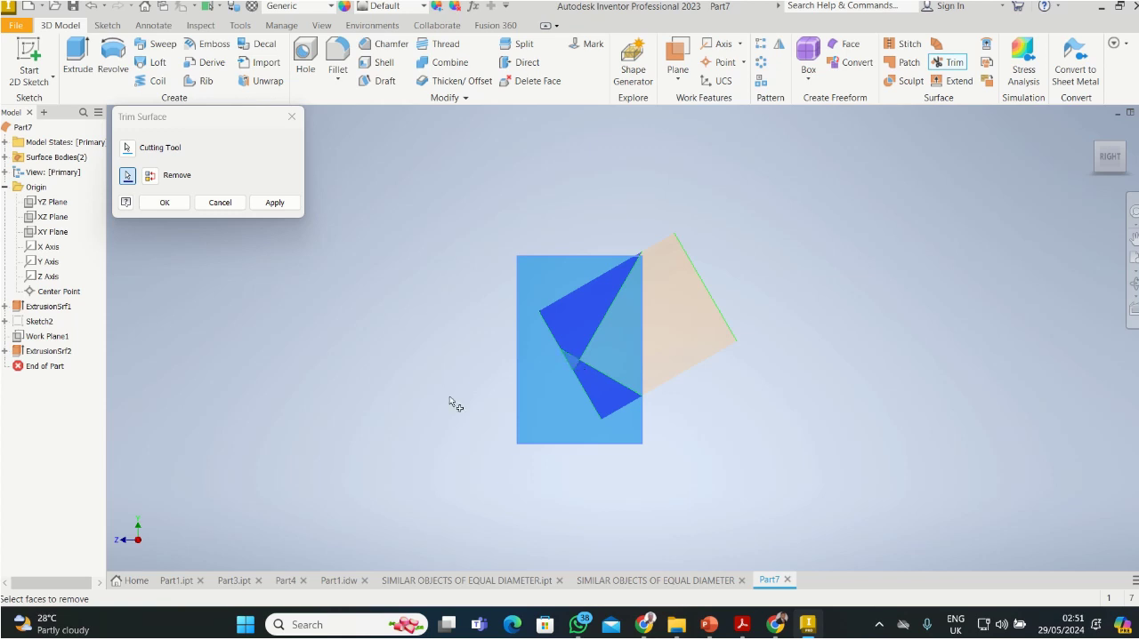
pyautogui.click(264, 209)
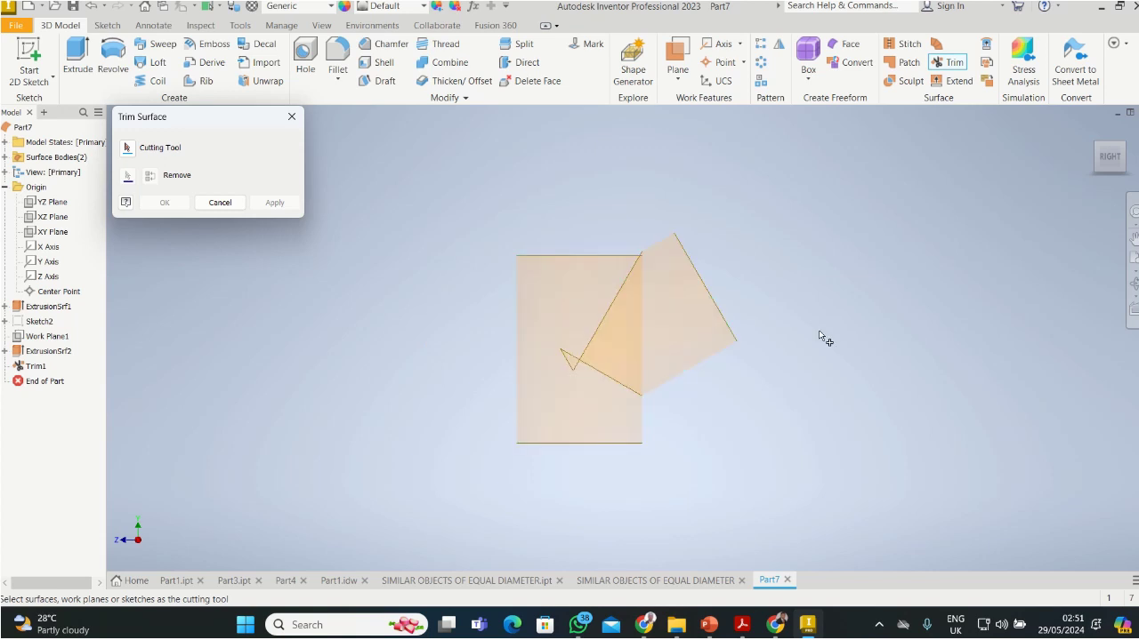
# From the Left view, trim the leftover sliver using the vertical cylinder as cutting tool
pyautogui.click(1123, 146)
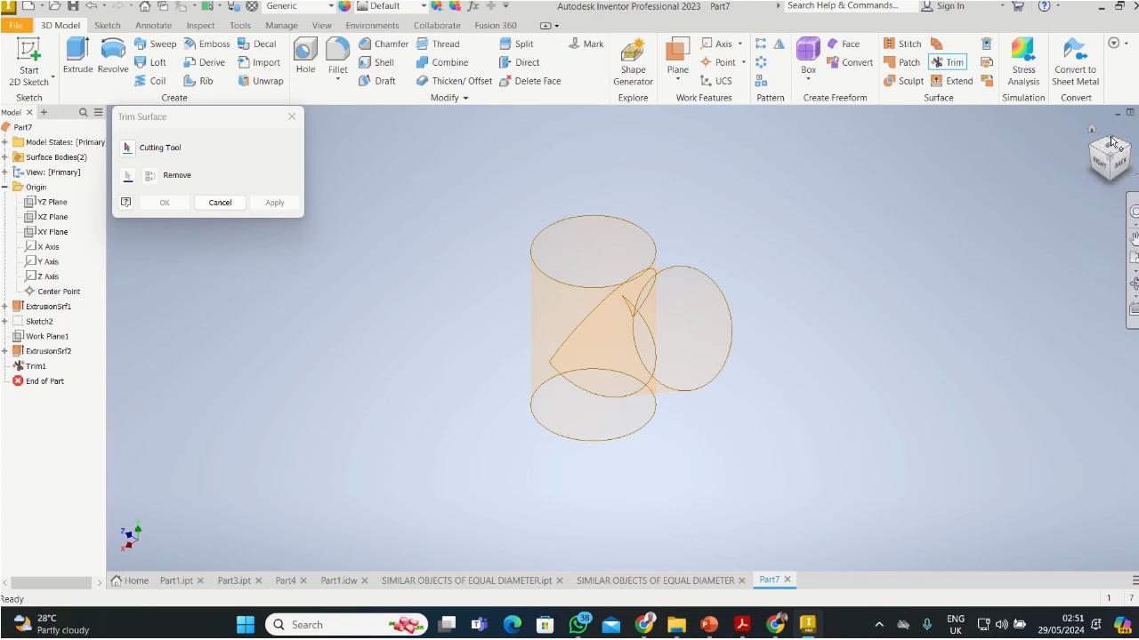
pyautogui.click(1112, 140)
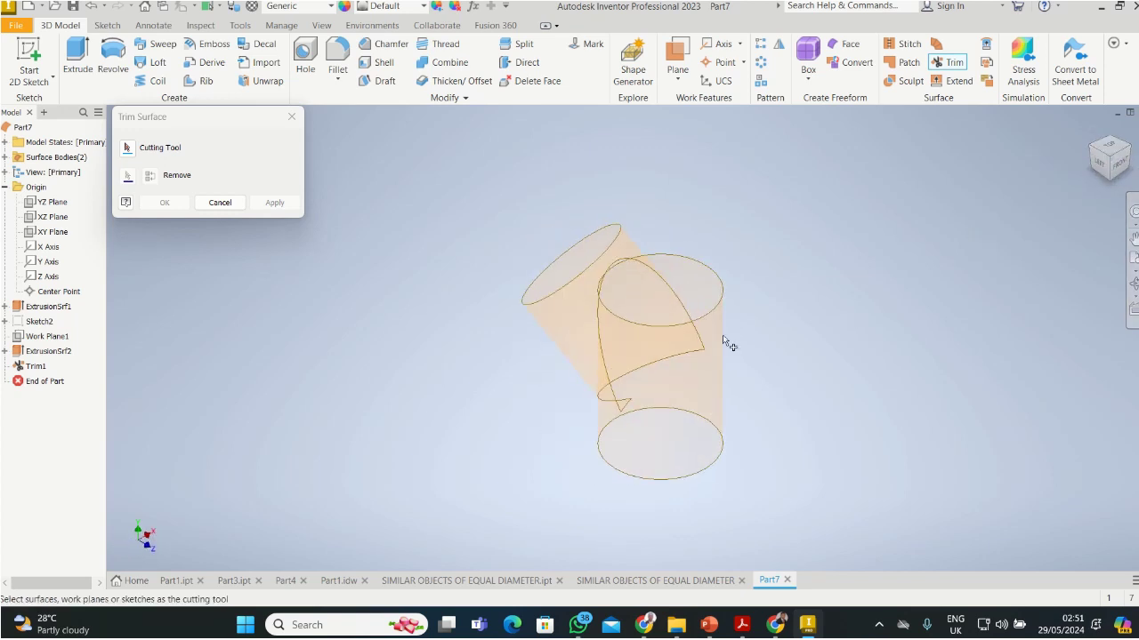
pyautogui.click(1102, 164)
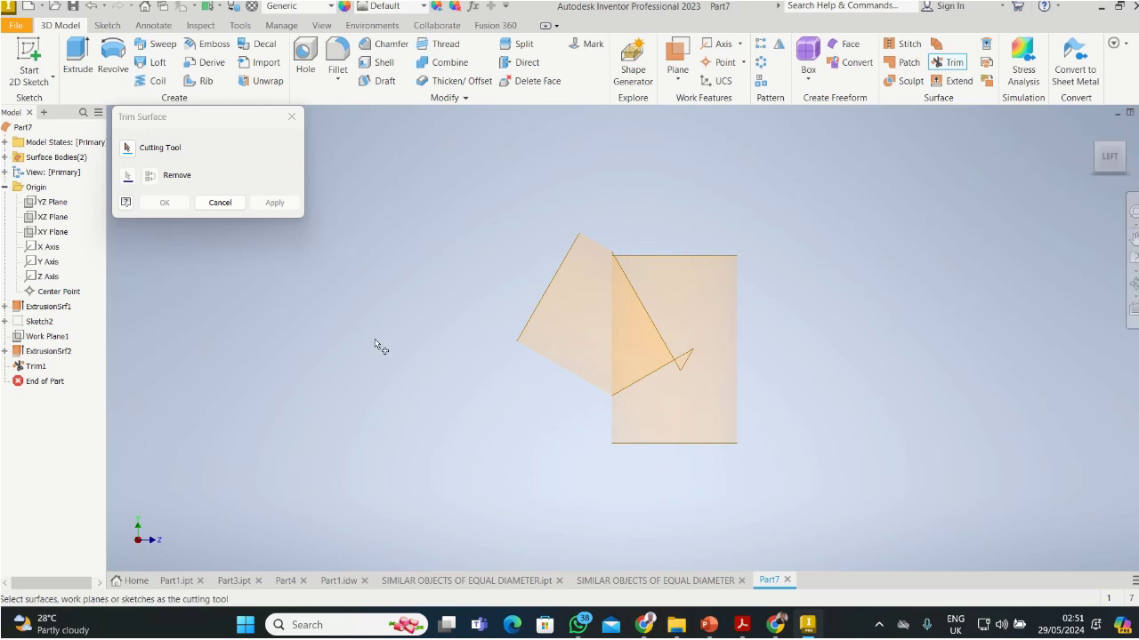
pyautogui.click(687, 397)
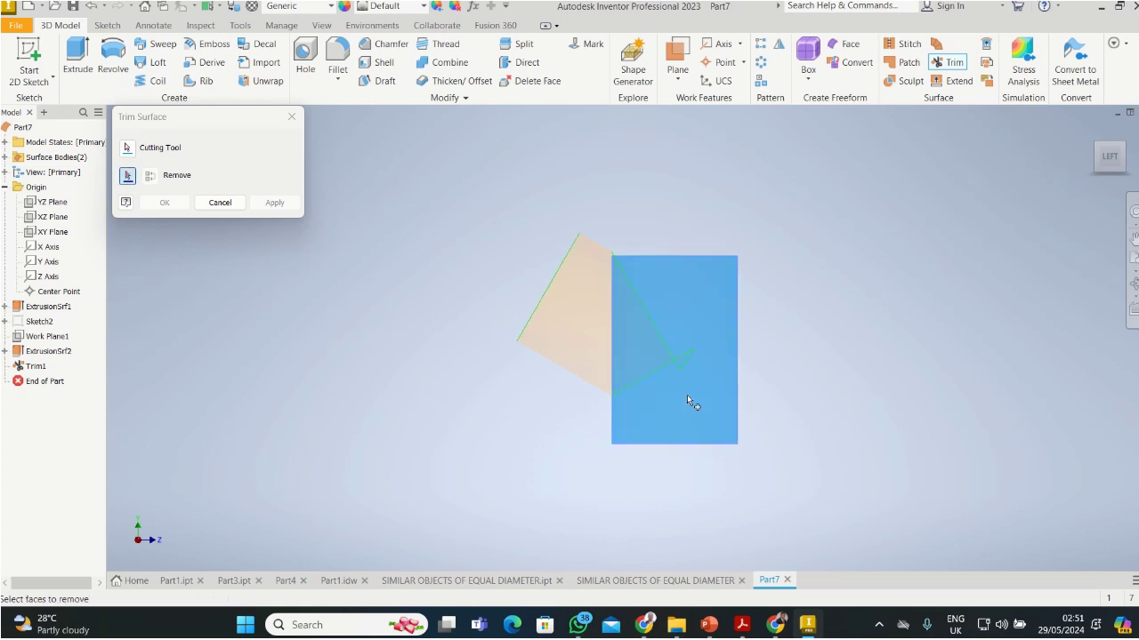
pyautogui.click(685, 358)
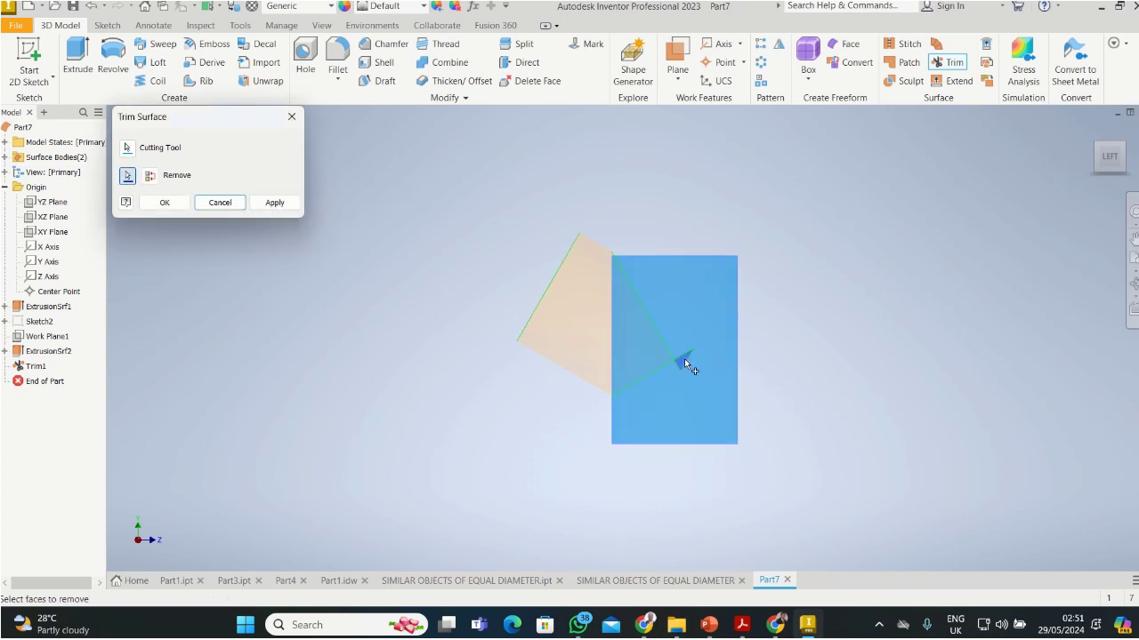
pyautogui.click(274, 203)
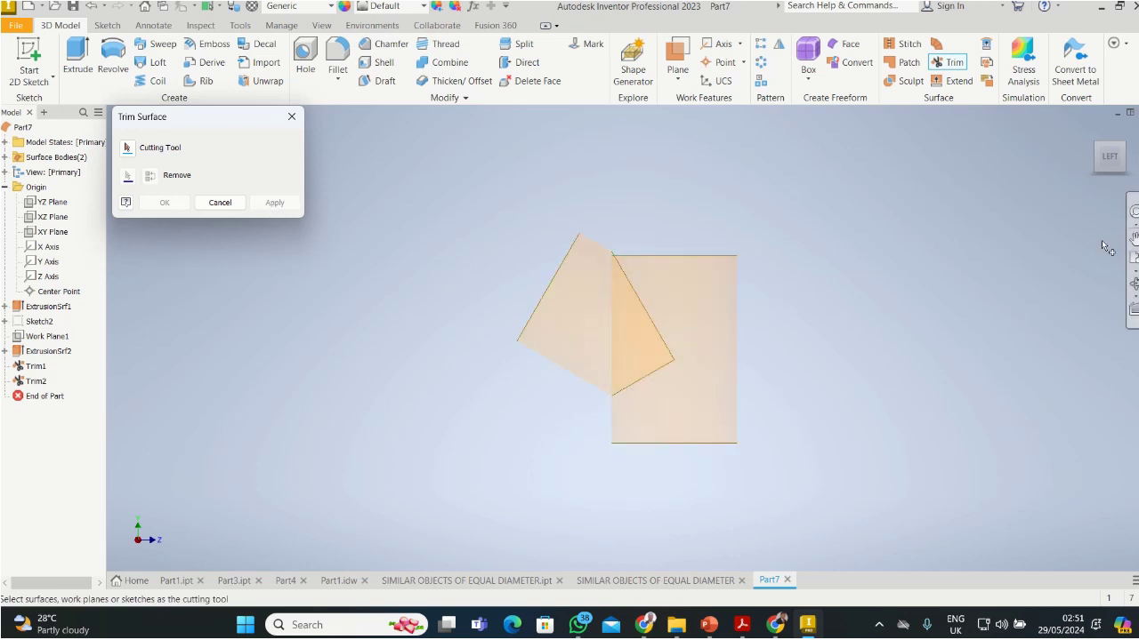
# Trim with the inclined pipe as cutting tool to open the junction, creating Trim3
pyautogui.click(1100, 151)
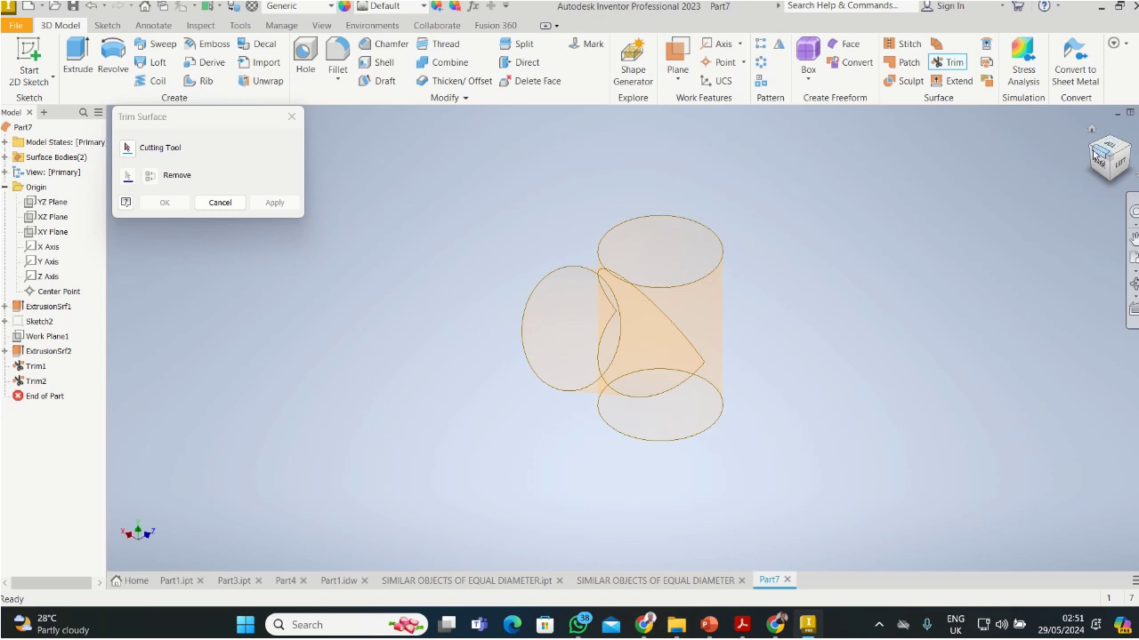
pyautogui.click(1092, 151)
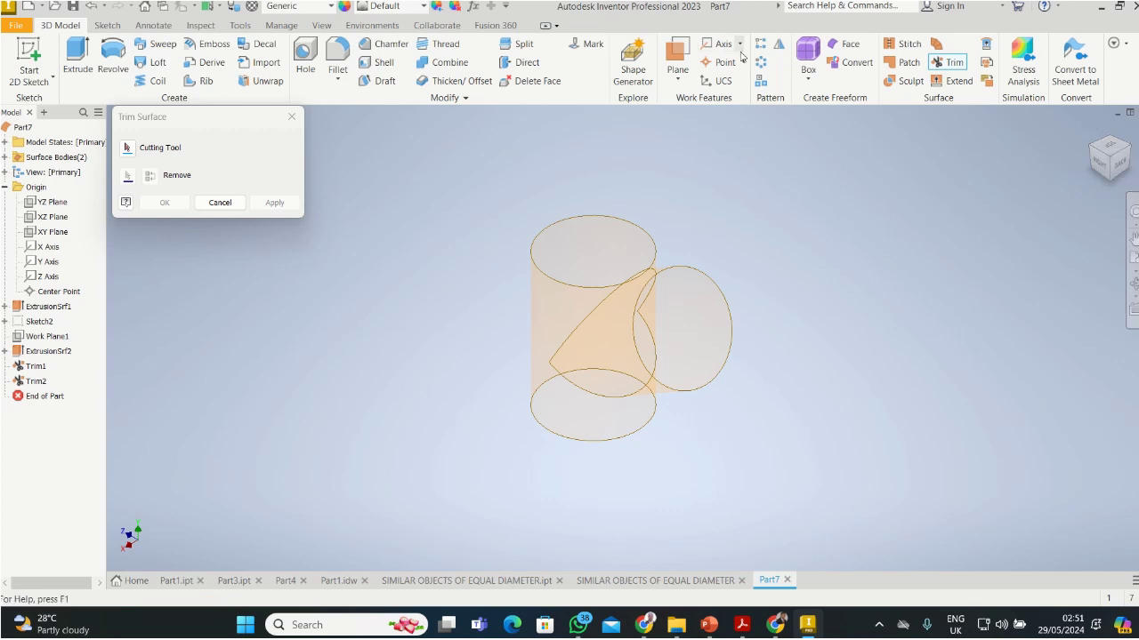
pyautogui.click(1108, 167)
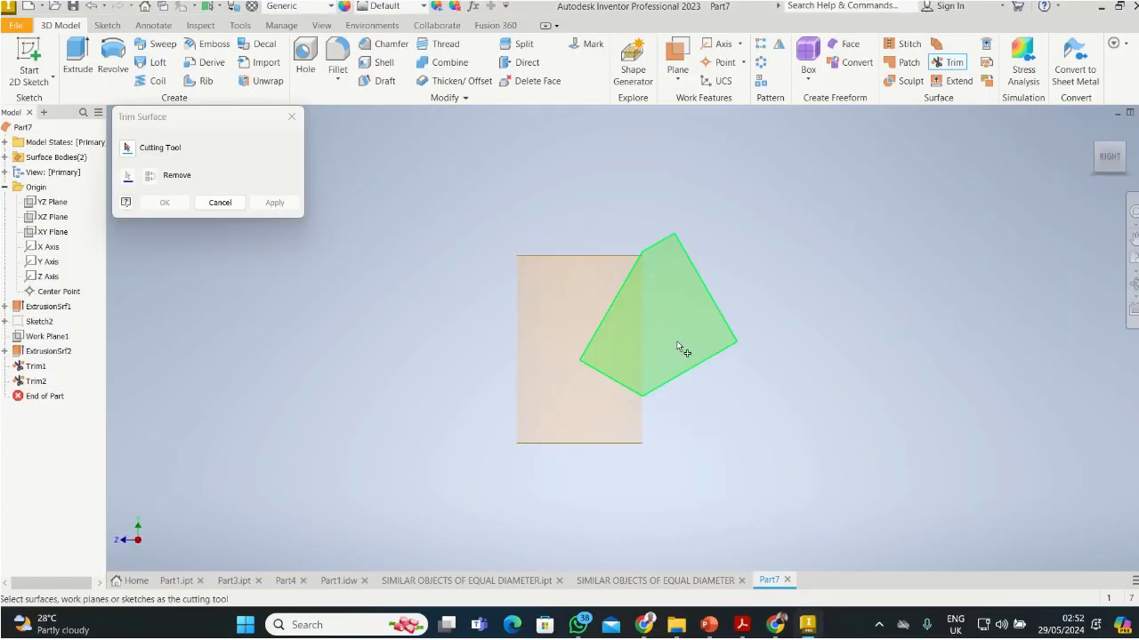
pyautogui.click(678, 348)
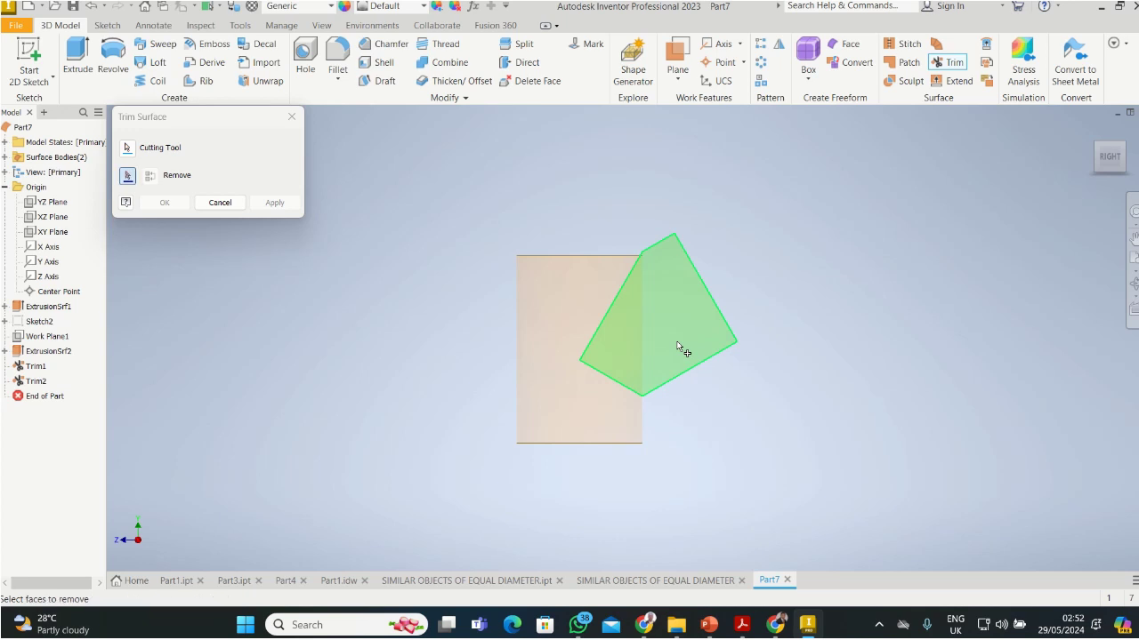
pyautogui.click(1096, 150)
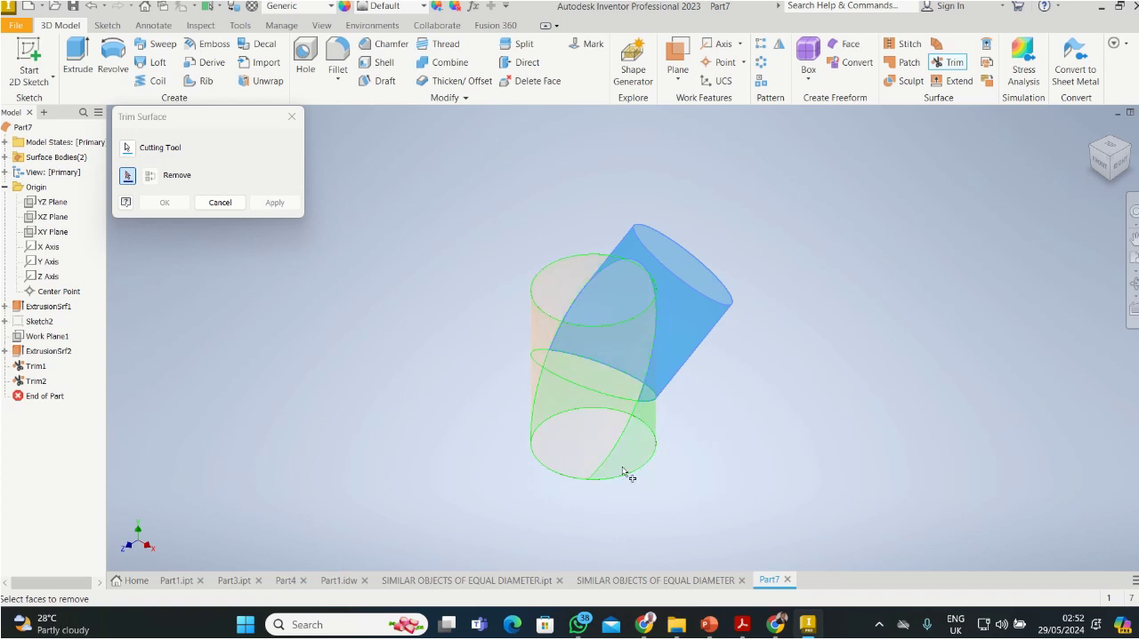
pyautogui.click(649, 388)
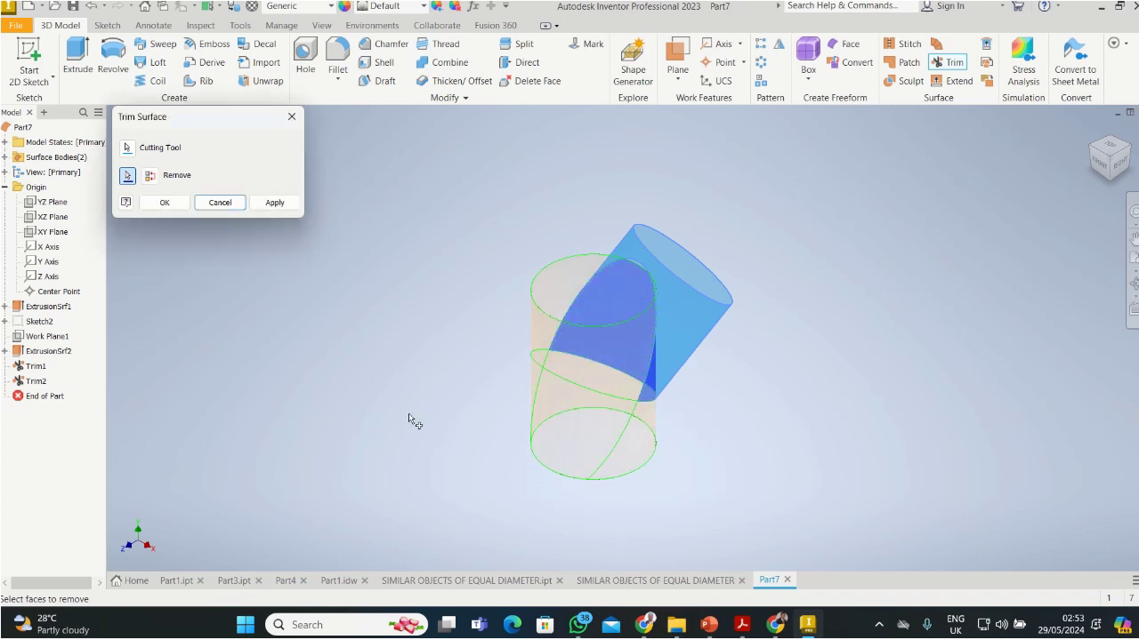
pyautogui.click(275, 202)
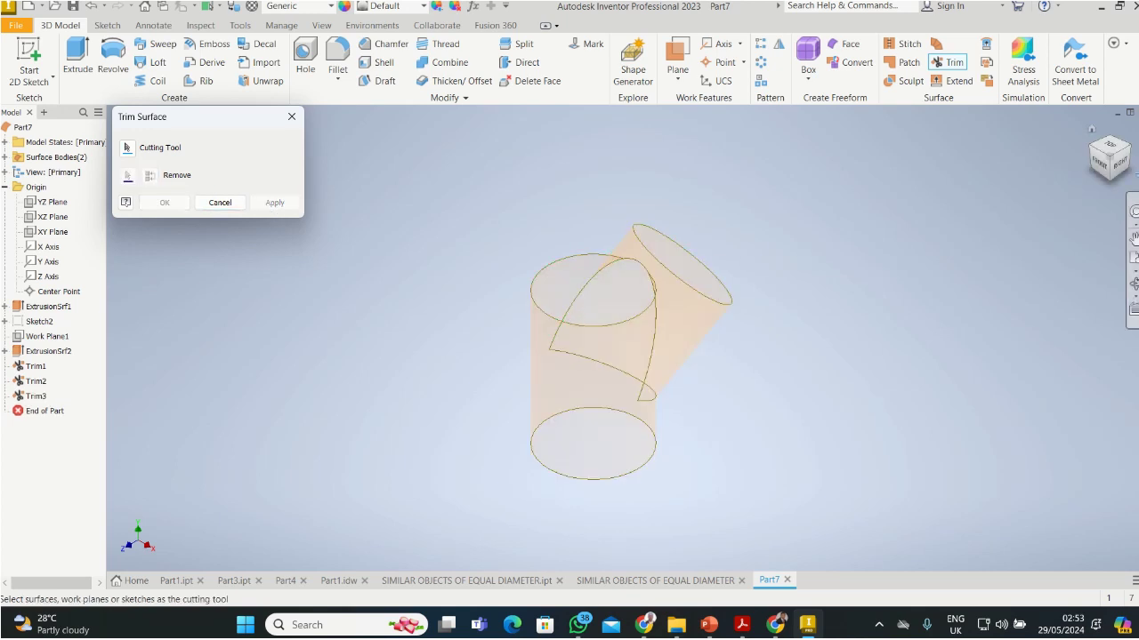
# Inspect the trimmed junction from Top, Front, Right and isometric views, then cancel Trim Surface
pyautogui.click(1110, 150)
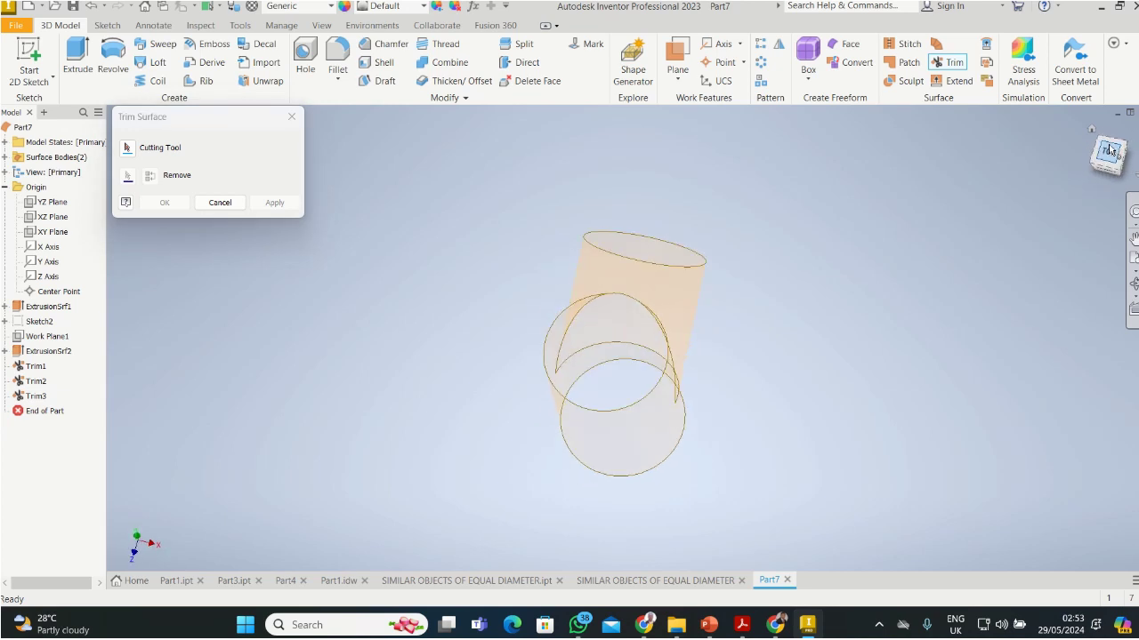
pyautogui.click(1110, 178)
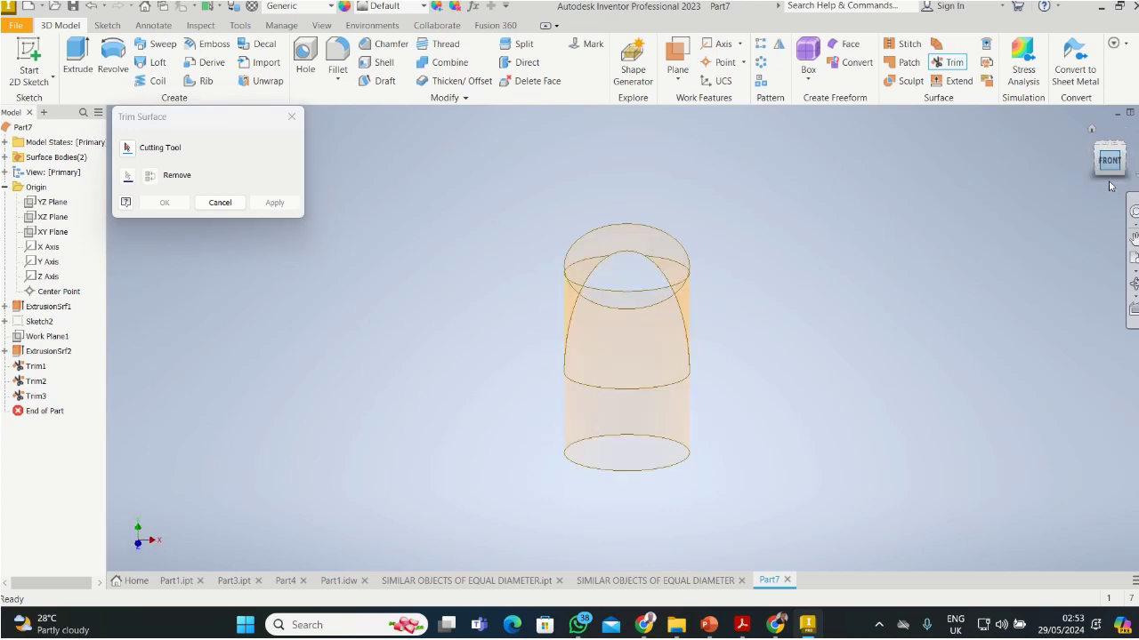
pyautogui.click(1133, 159)
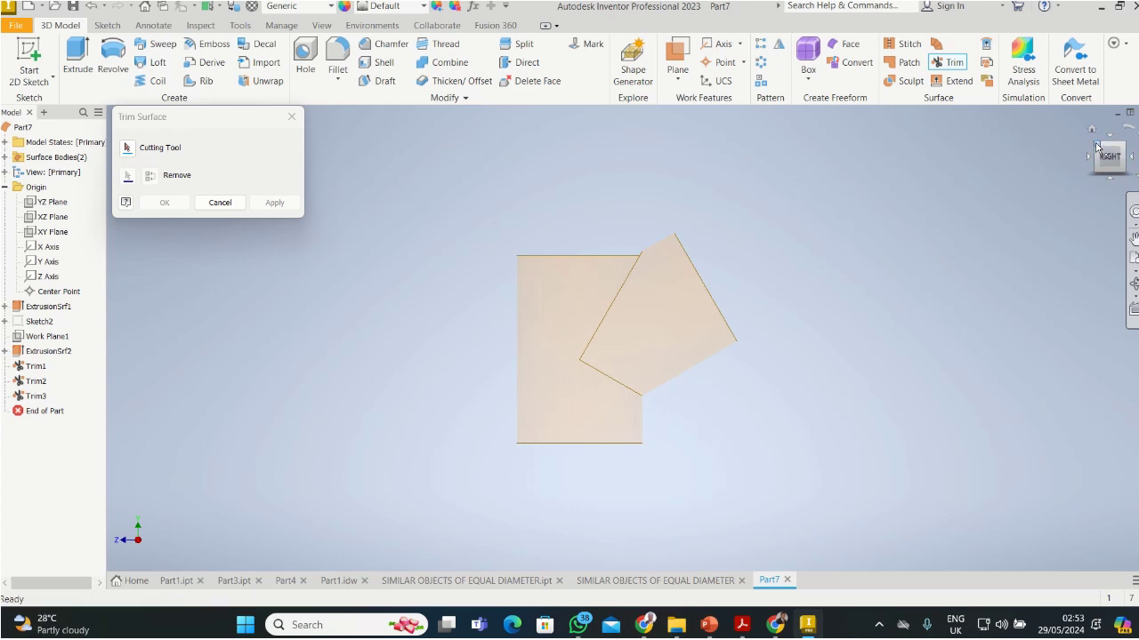
pyautogui.click(1098, 146)
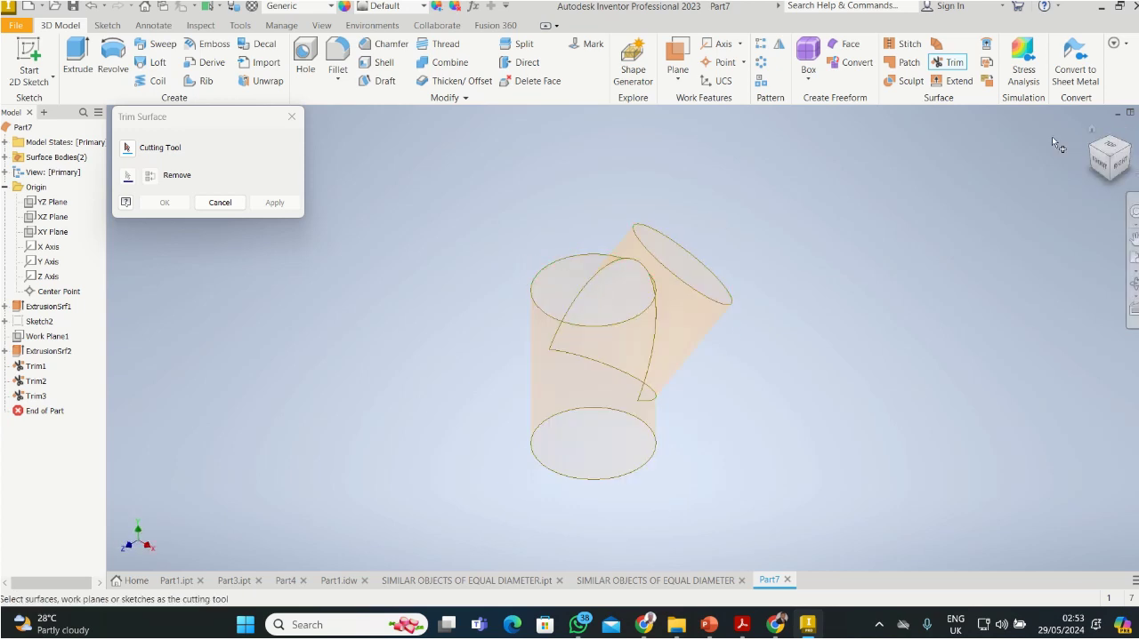
pyautogui.click(1122, 165)
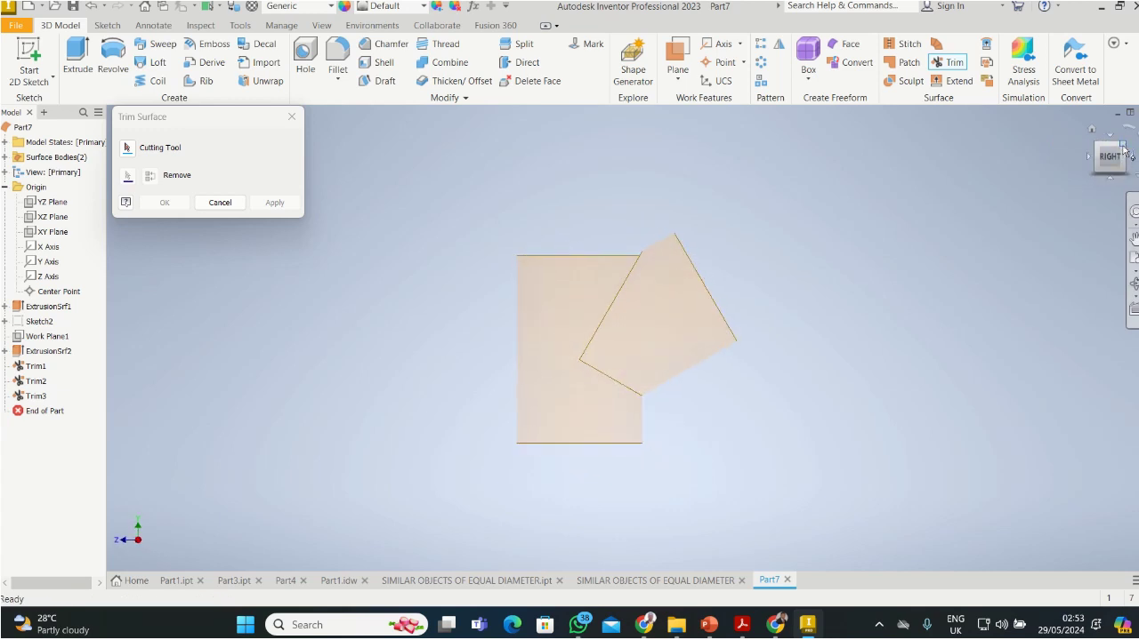
pyautogui.click(1123, 146)
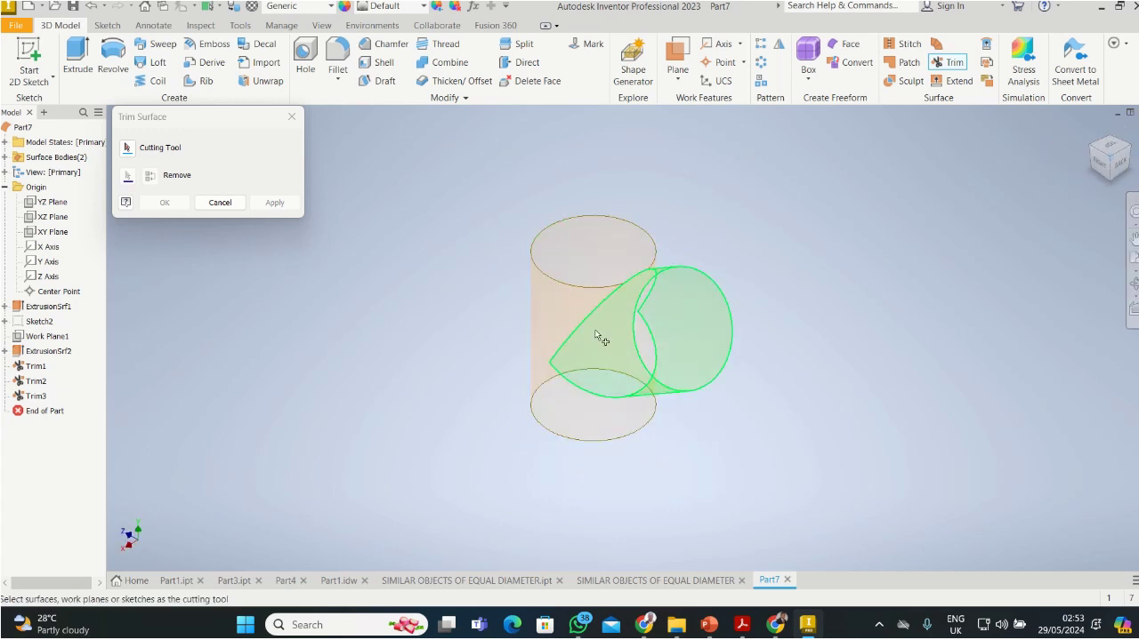
pyautogui.click(1129, 149)
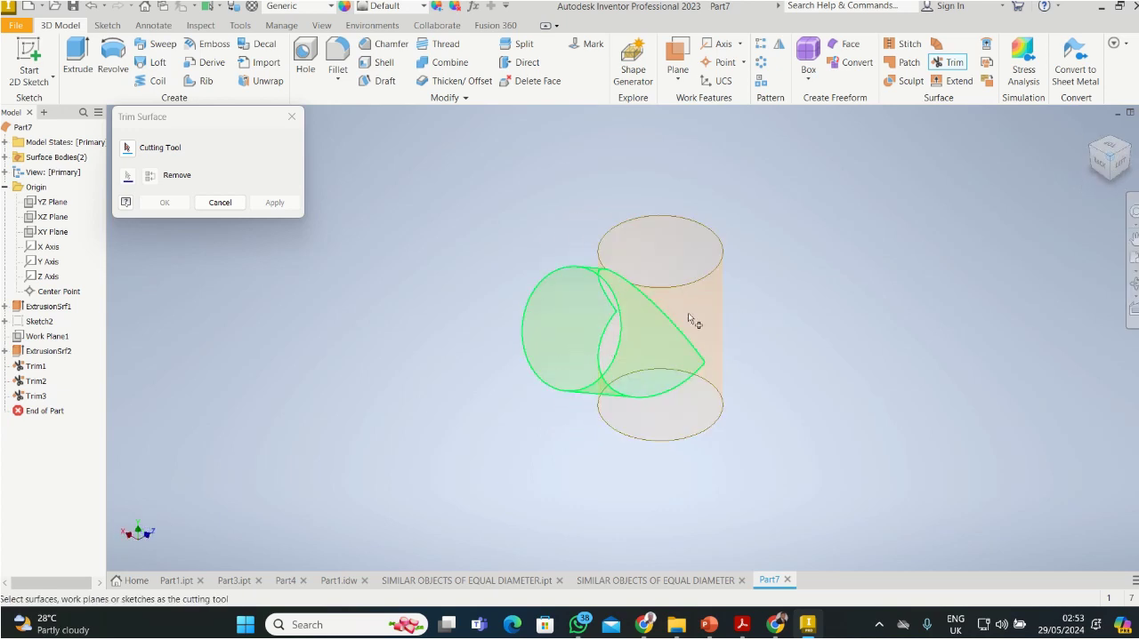
pyautogui.click(1101, 137)
pyautogui.click(230, 204)
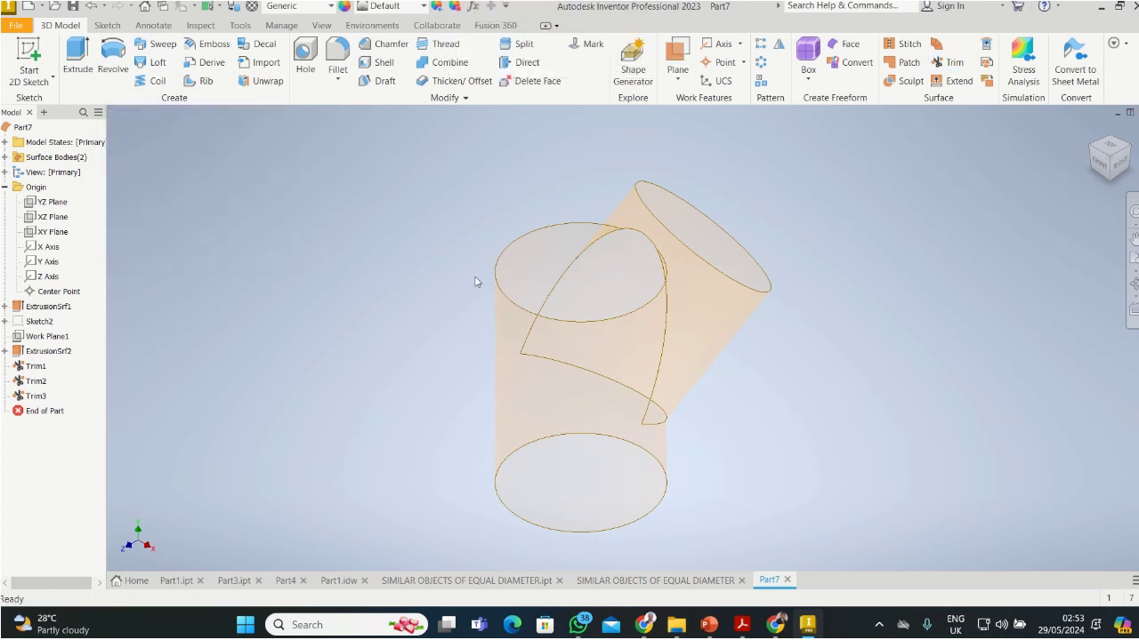
# Thicken the vertical and inclined pipe surfaces by 1 mm each, creating Thicken1 and Thicken2
pyautogui.click(459, 83)
pyautogui.click(516, 338)
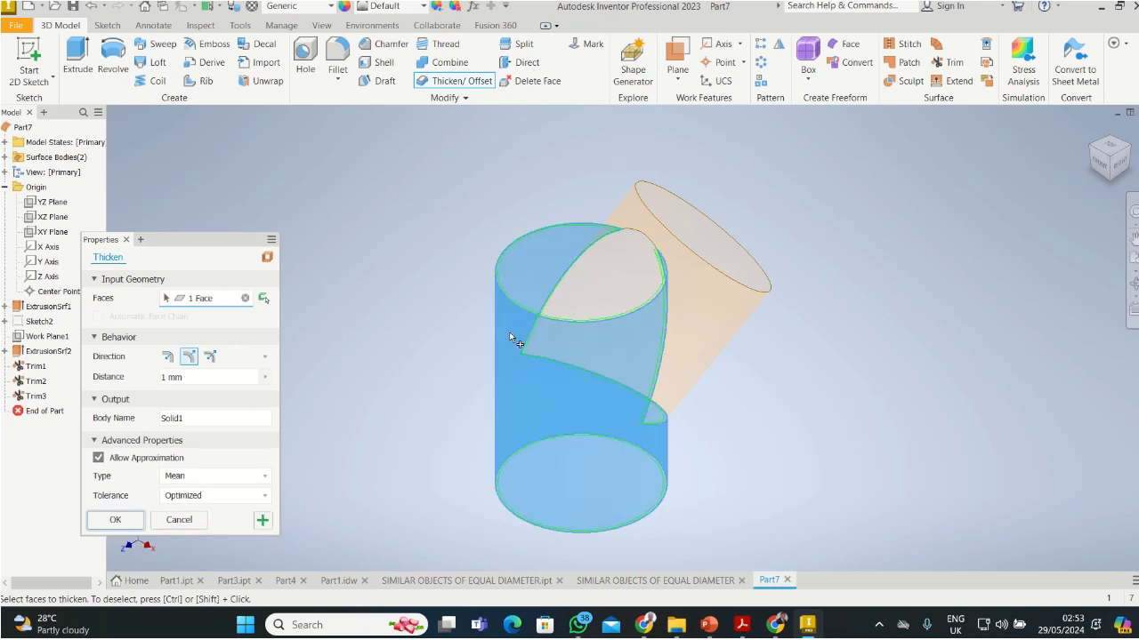
pyautogui.click(124, 521)
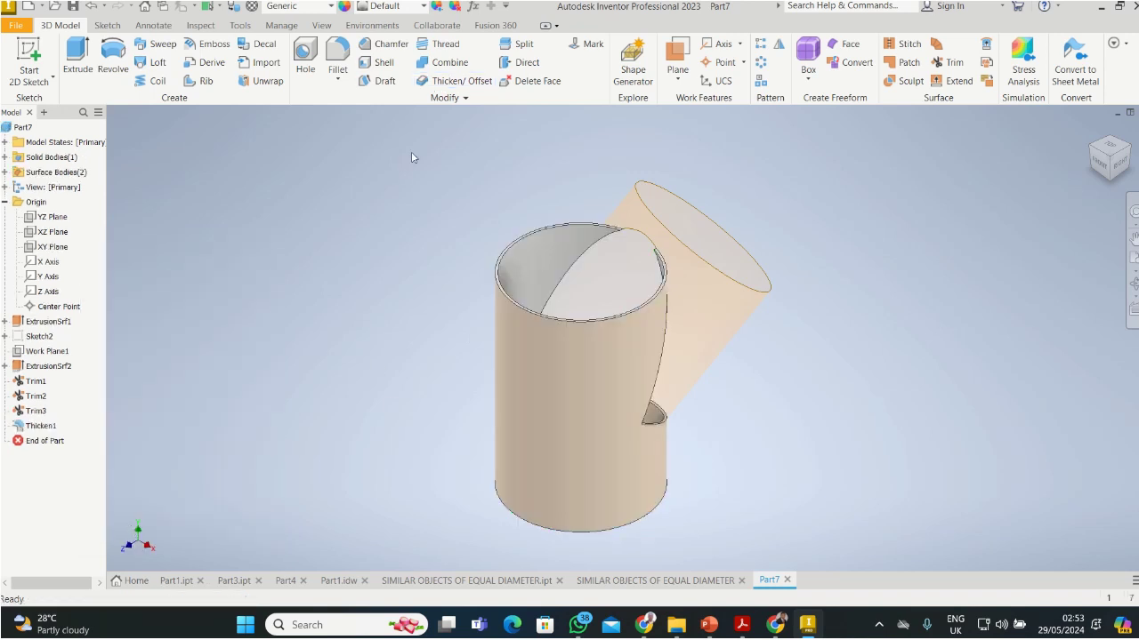
pyautogui.click(461, 81)
pyautogui.click(731, 319)
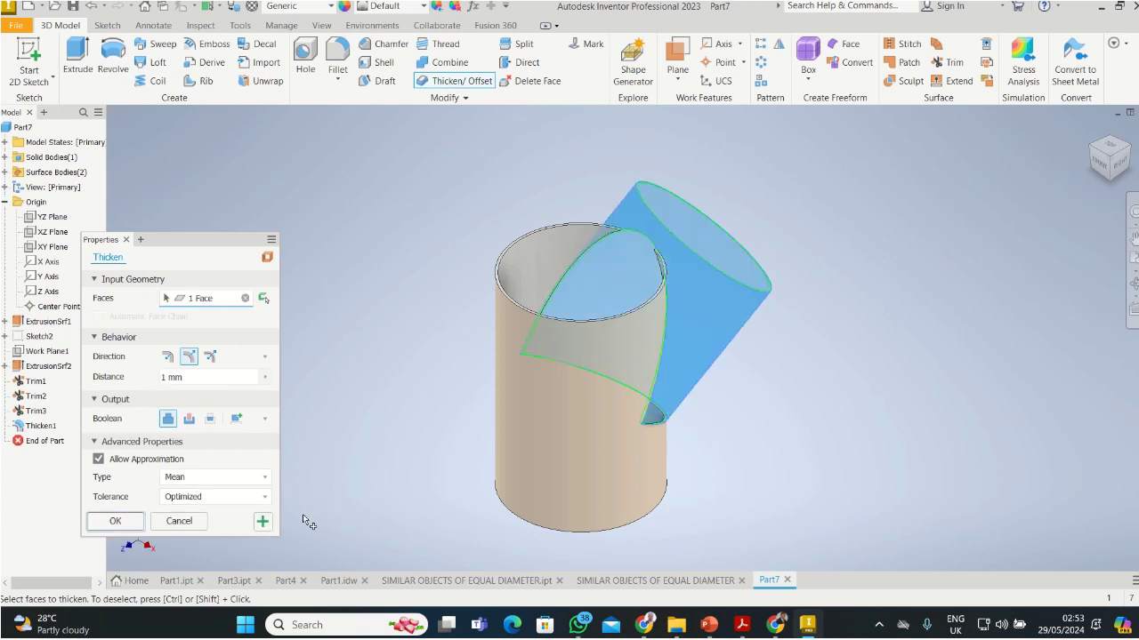
pyautogui.click(116, 521)
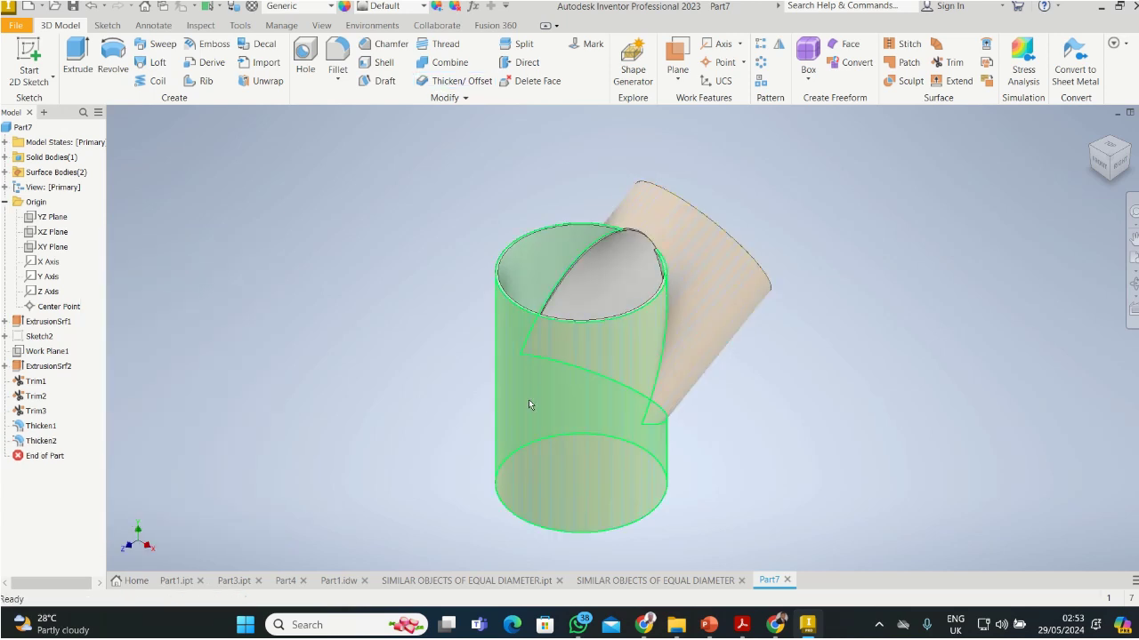
# Inspect the single pipe solid from top, front, left, back and isometric orientations
pyautogui.click(1107, 146)
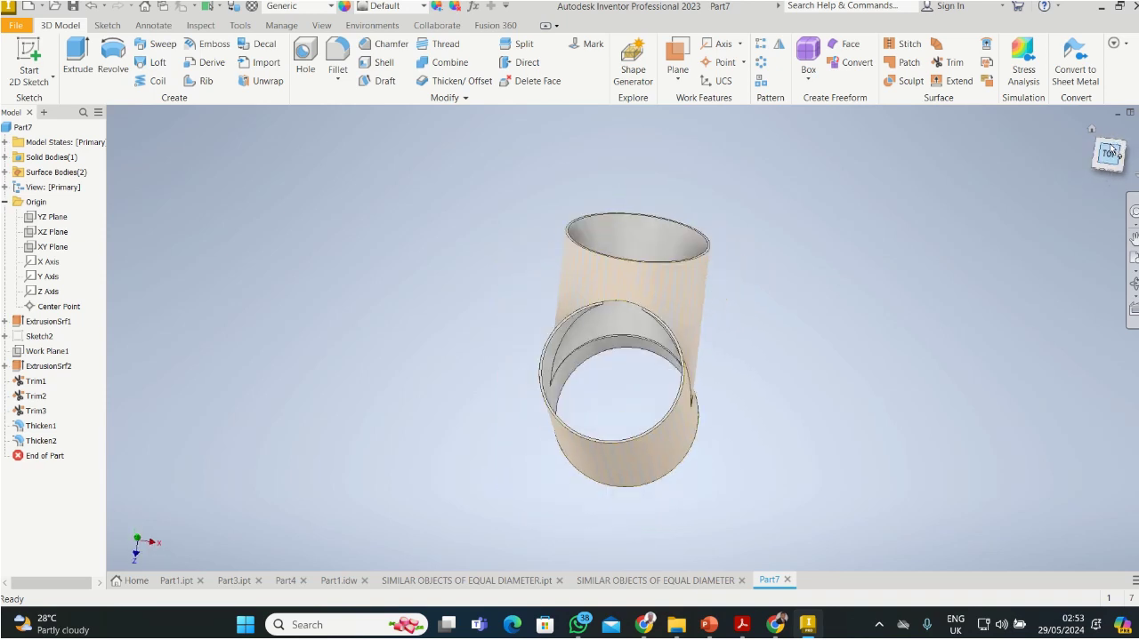
pyautogui.click(1109, 179)
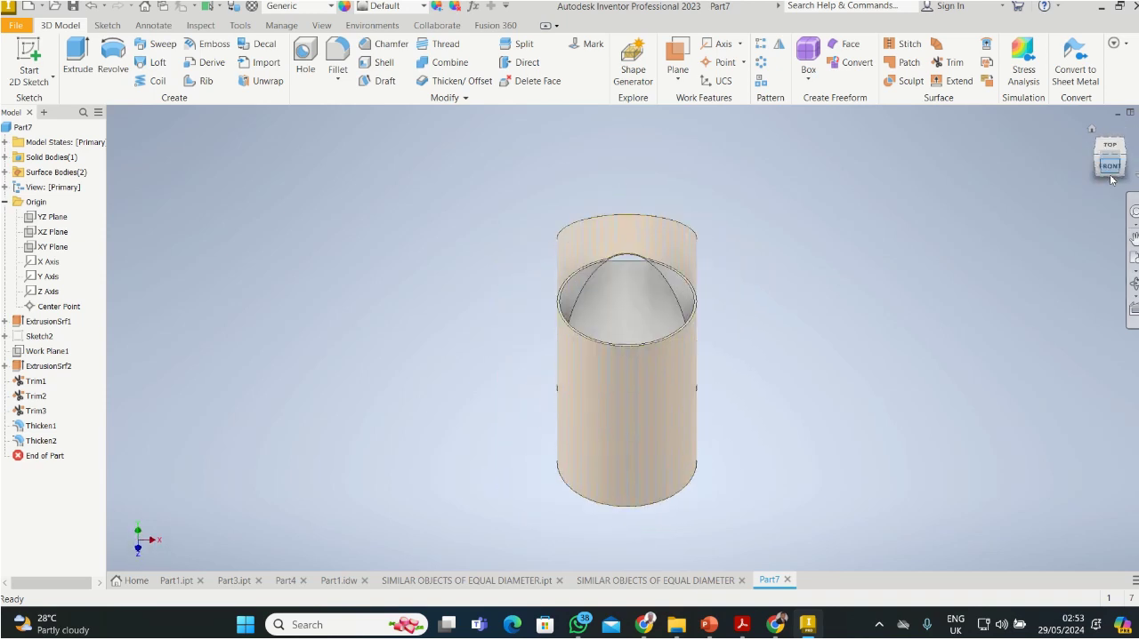
pyautogui.click(1087, 161)
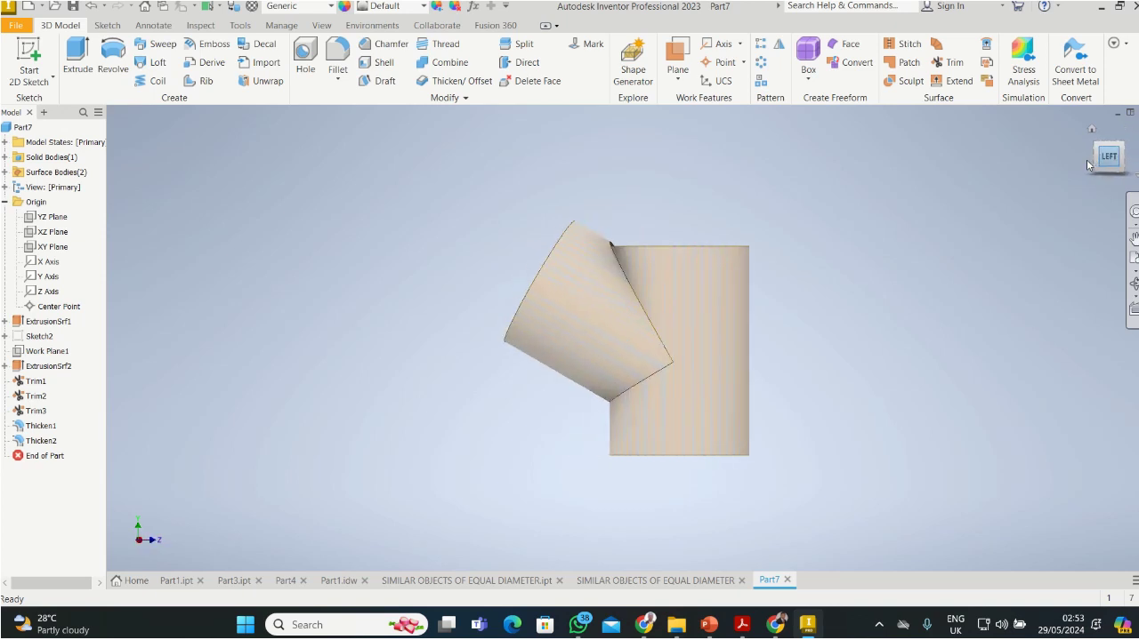
pyautogui.click(1087, 161)
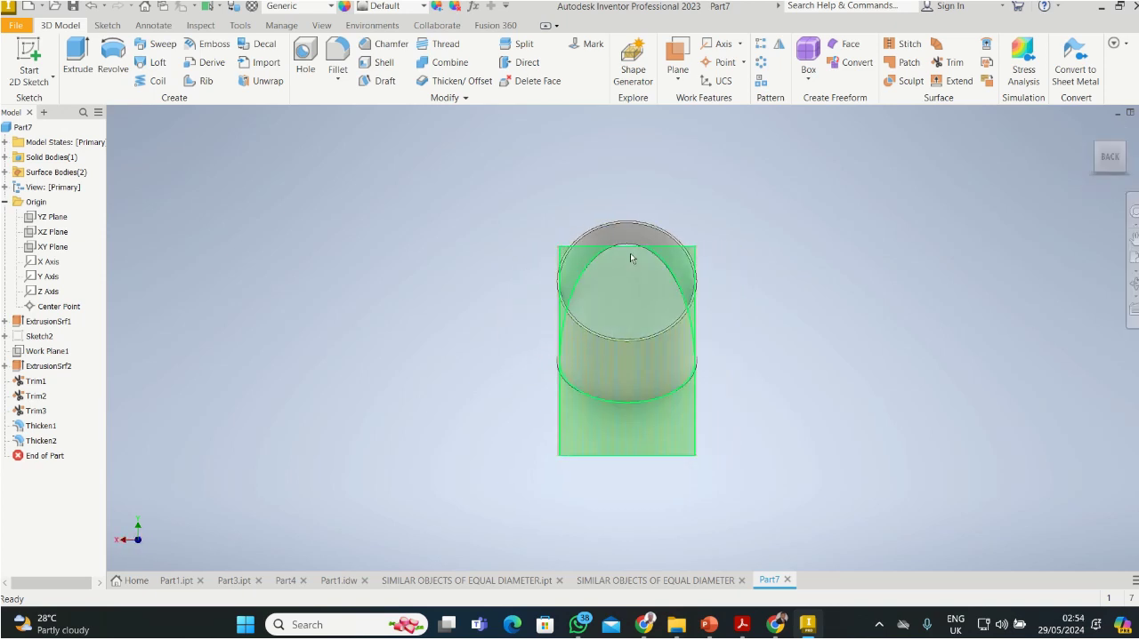
pyautogui.click(1125, 148)
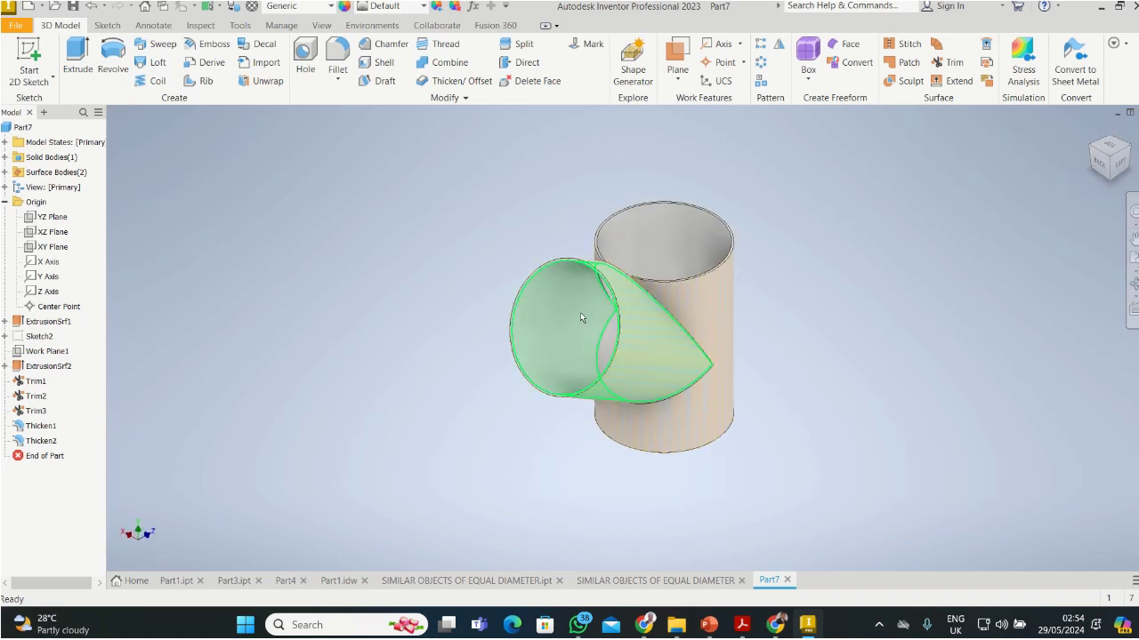
pyautogui.click(1127, 149)
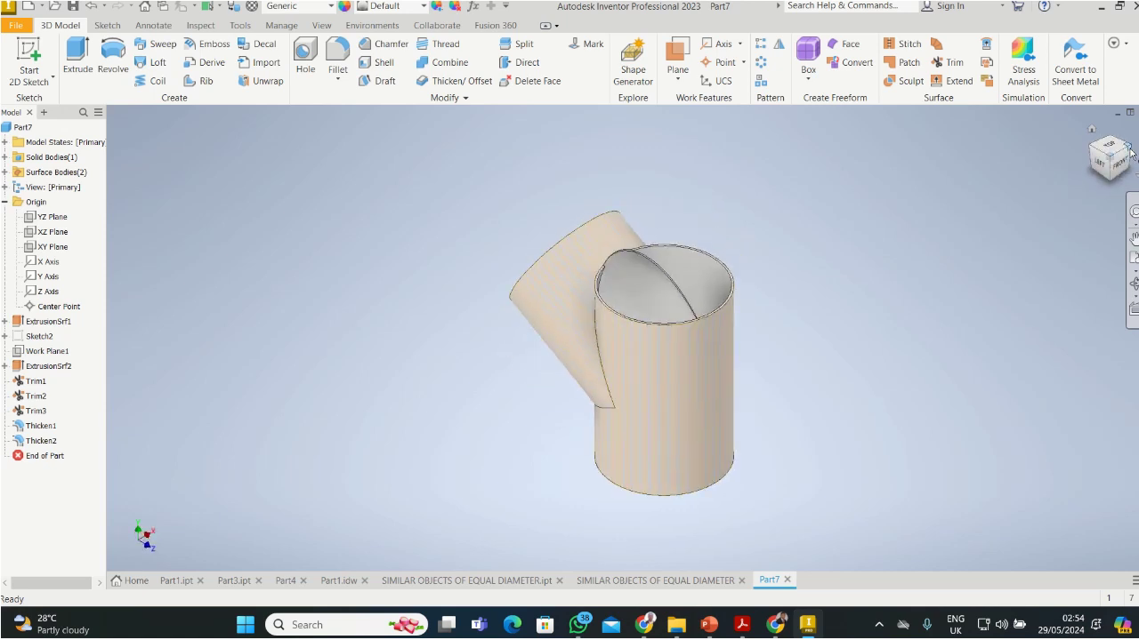
pyautogui.click(1129, 151)
pyautogui.click(1129, 151)
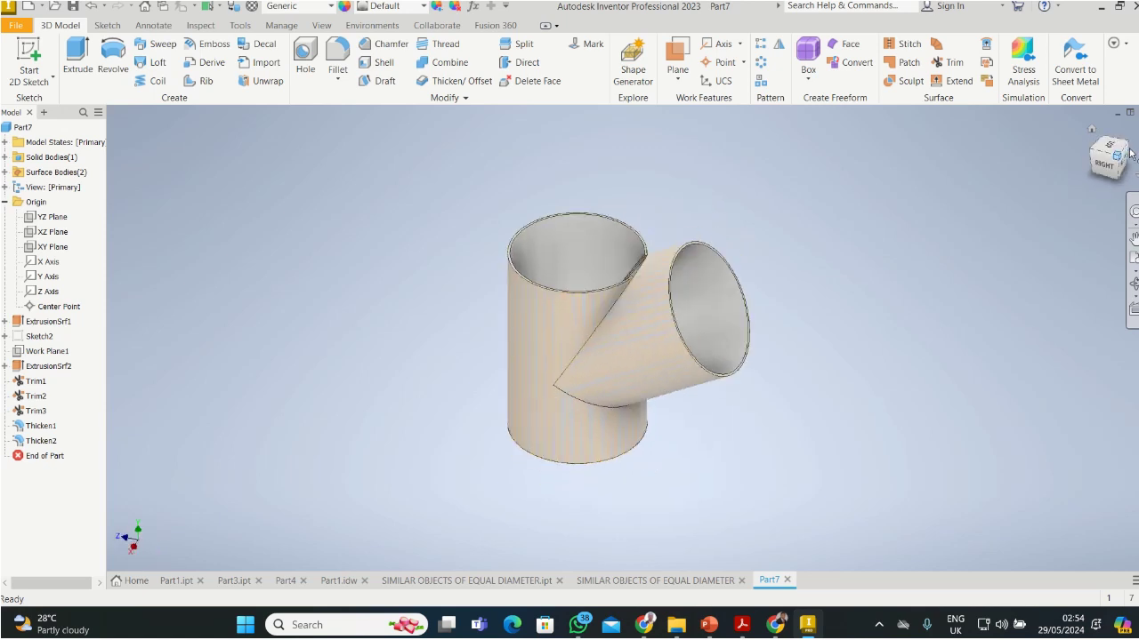
pyautogui.click(1129, 152)
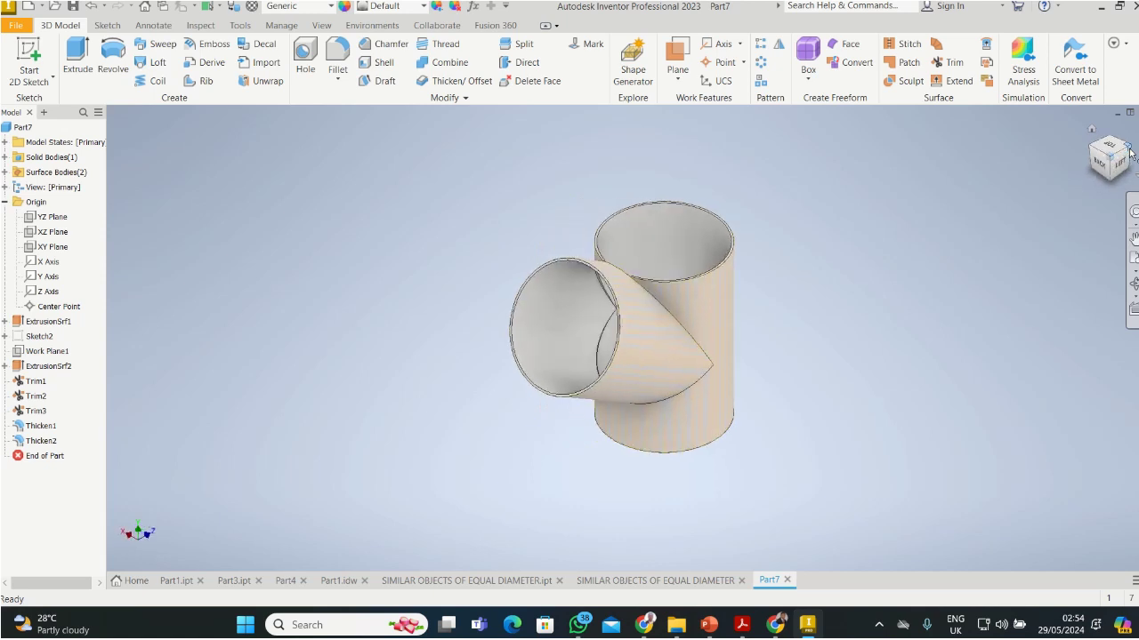
pyautogui.click(1130, 153)
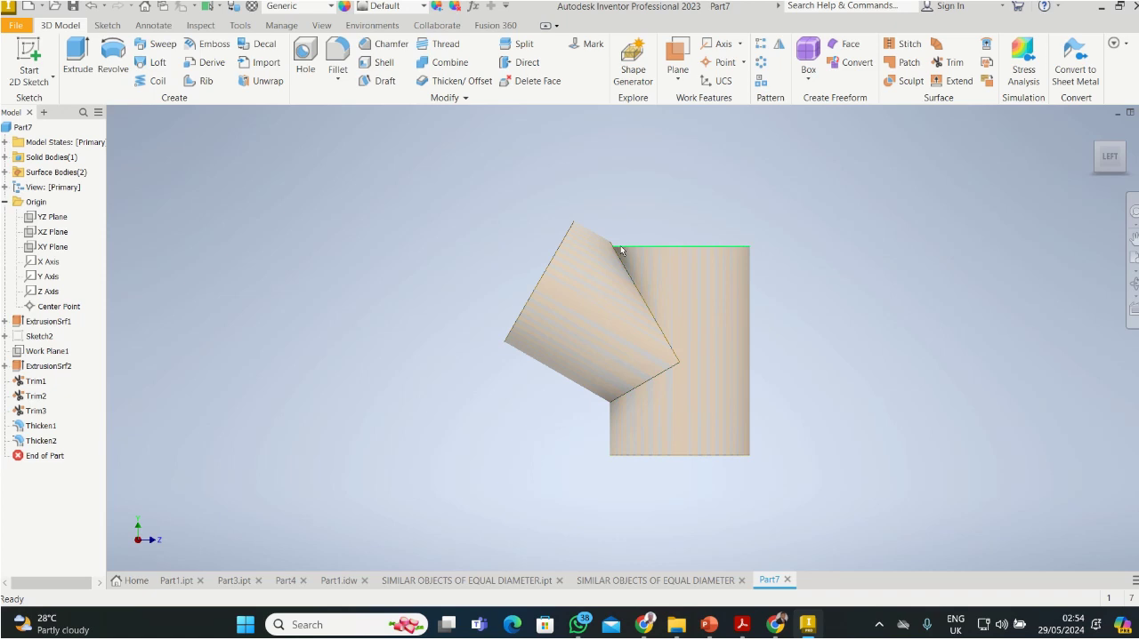
pyautogui.moveTo(620, 245)
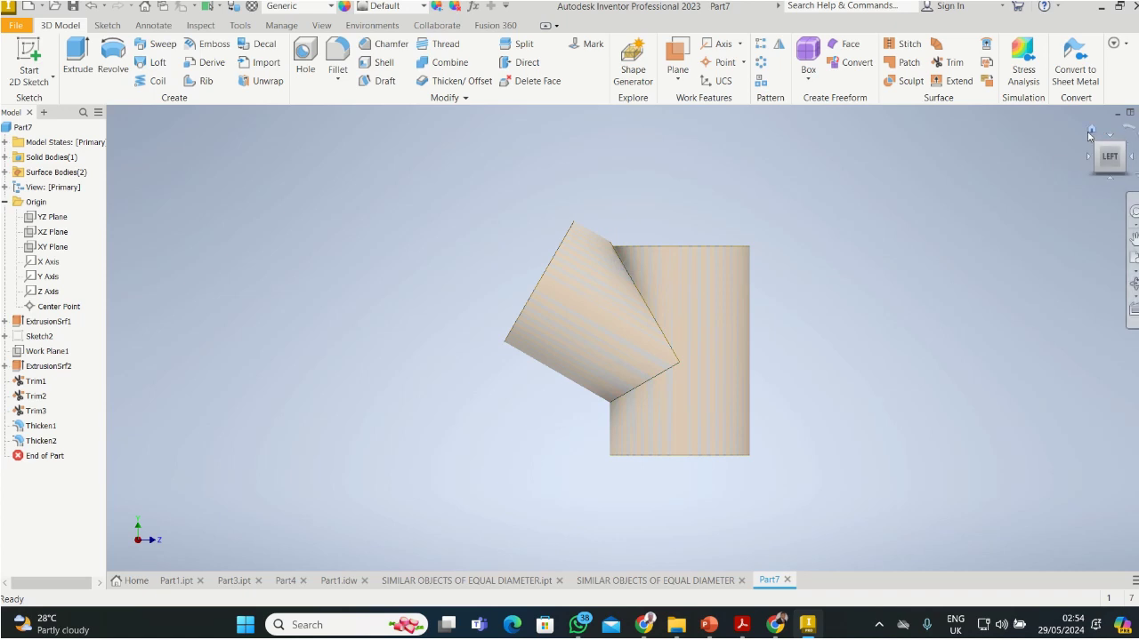
pyautogui.click(1091, 130)
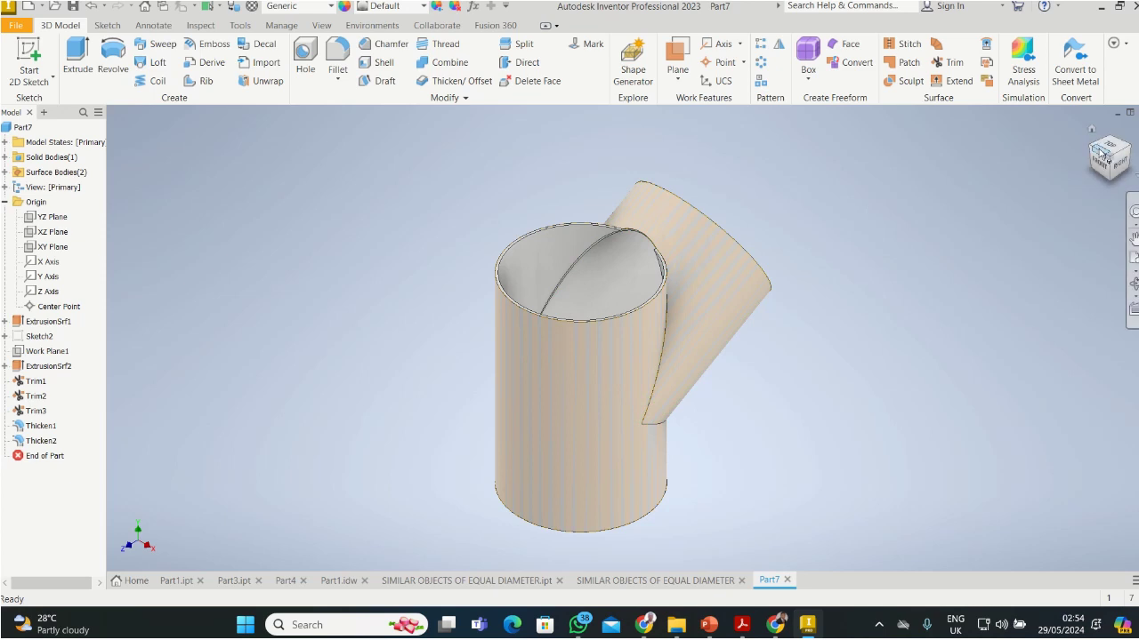
# Turn the model 180° about the vertical axis and set this as the fitted Home View
pyautogui.click(1131, 153)
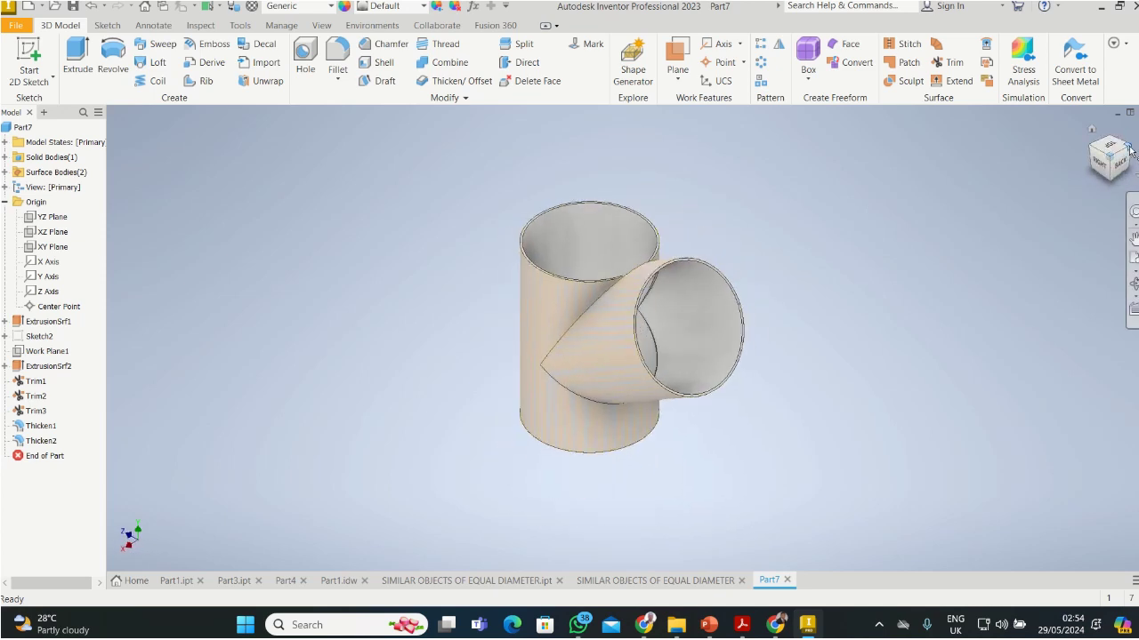
pyautogui.click(1129, 151)
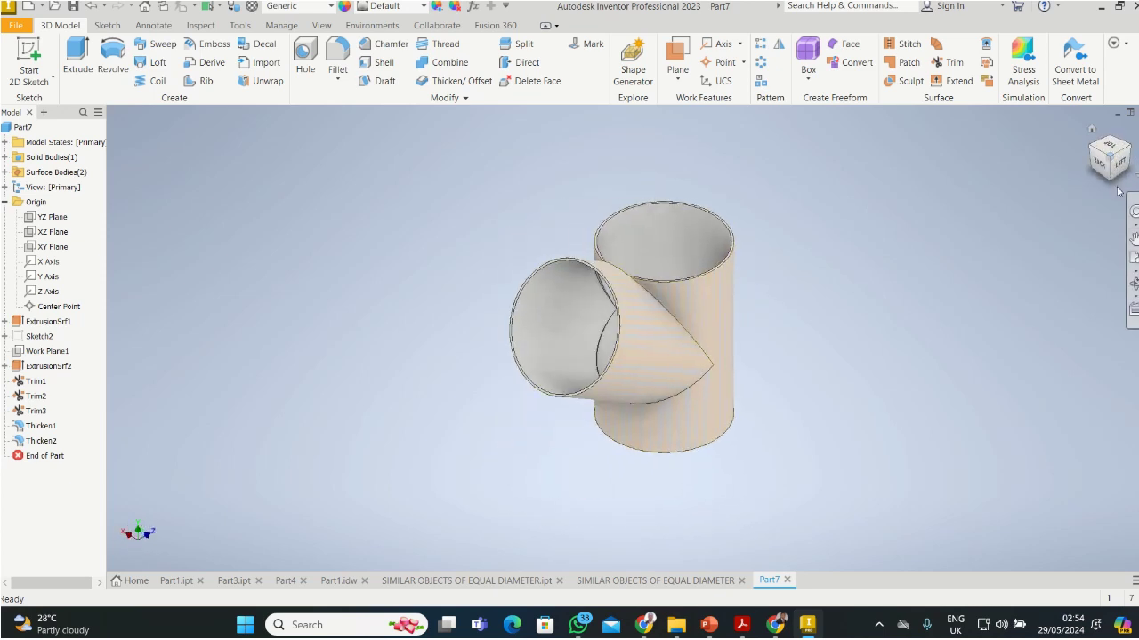
pyautogui.rightClick(1110, 183)
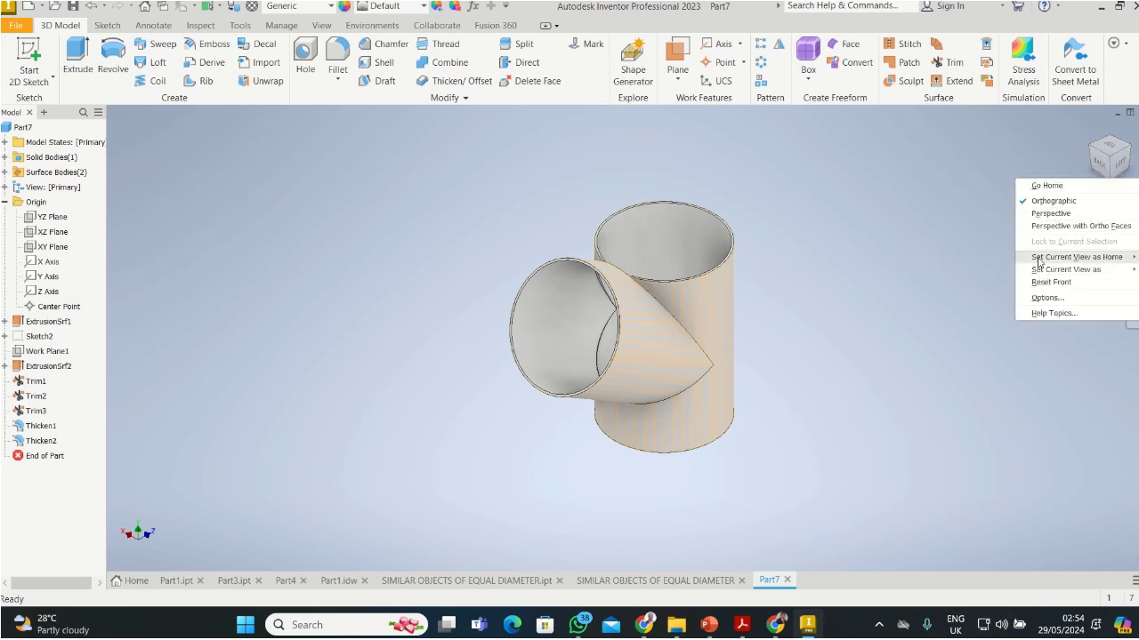
pyautogui.moveTo(1040, 257)
pyautogui.click(974, 273)
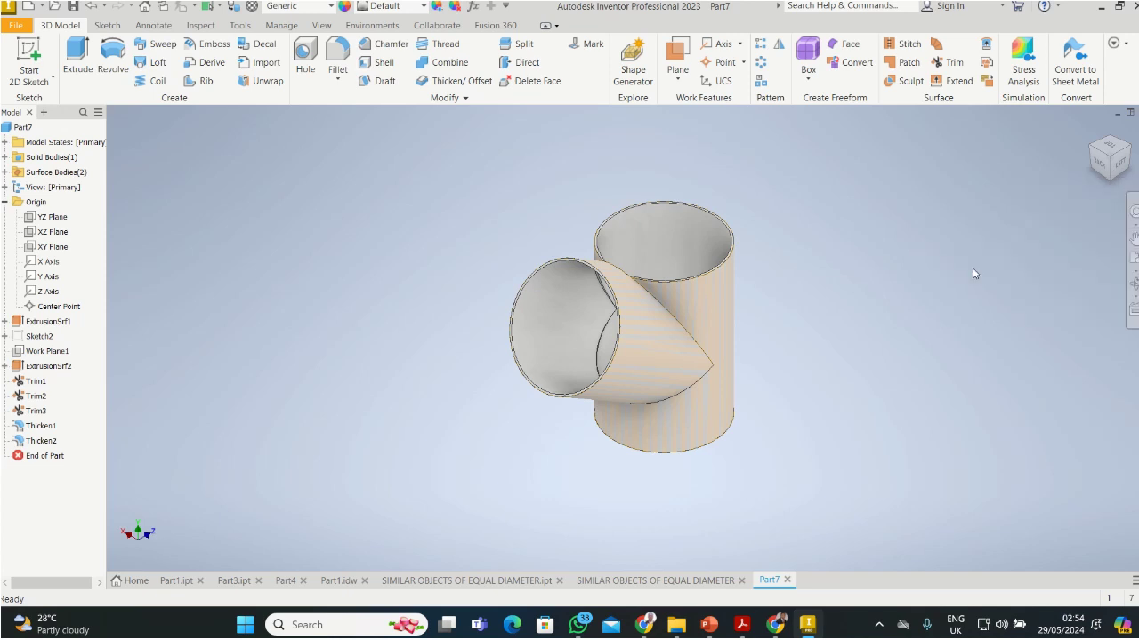
# Save the part as 'Similar objects inclined to each other.ipt' in the INTDEV folder
pyautogui.click(73, 8)
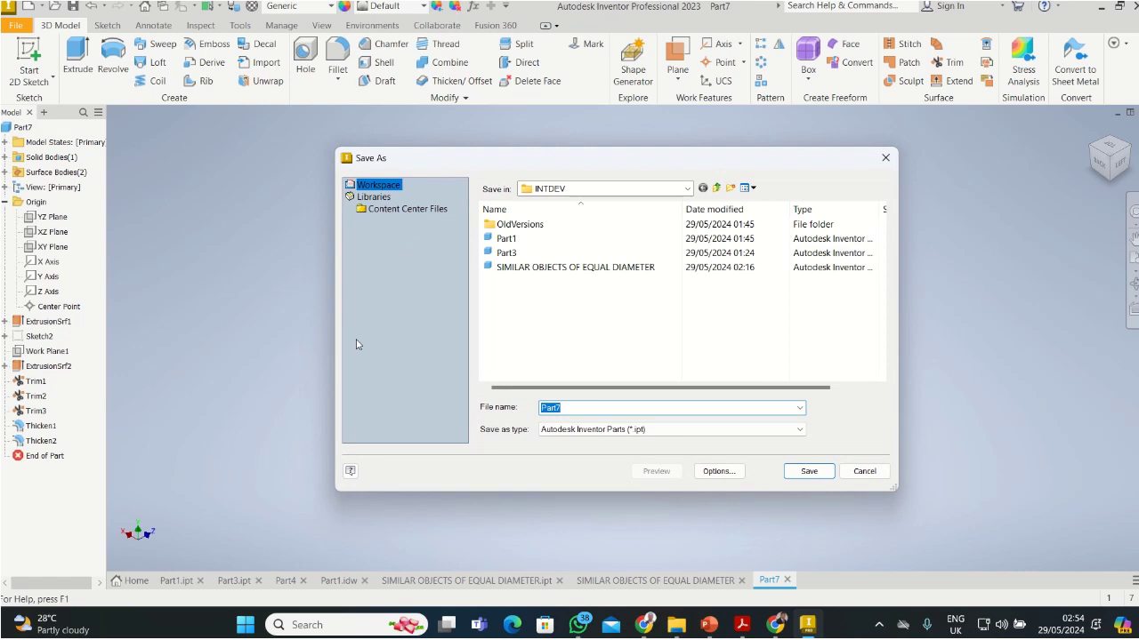
pyautogui.write('S')
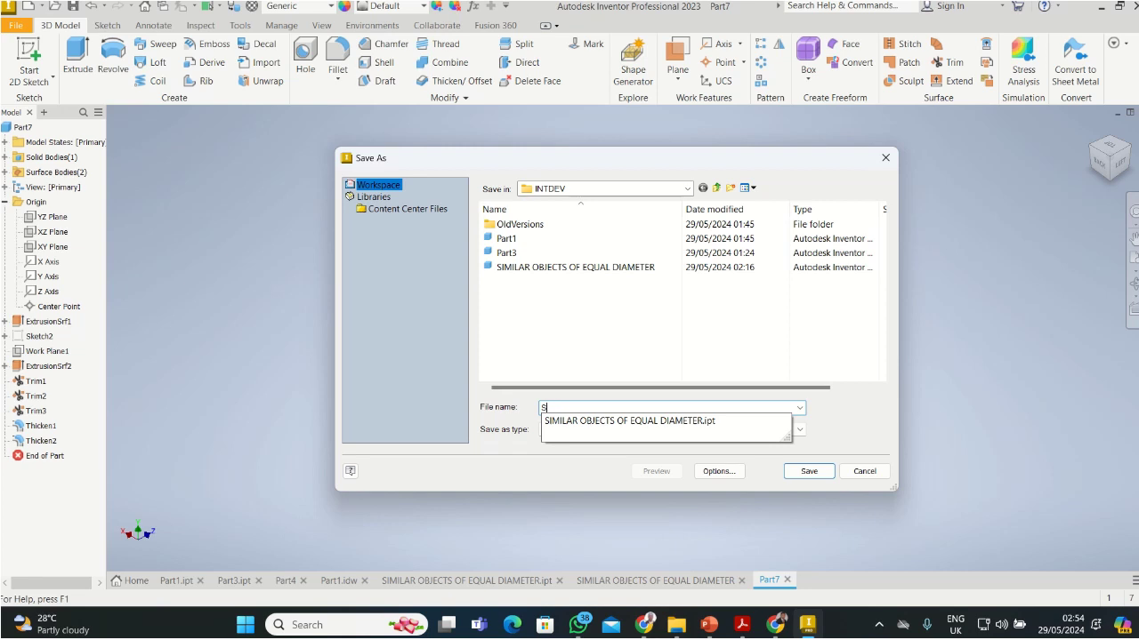
pyautogui.write('IMImilar objects ')
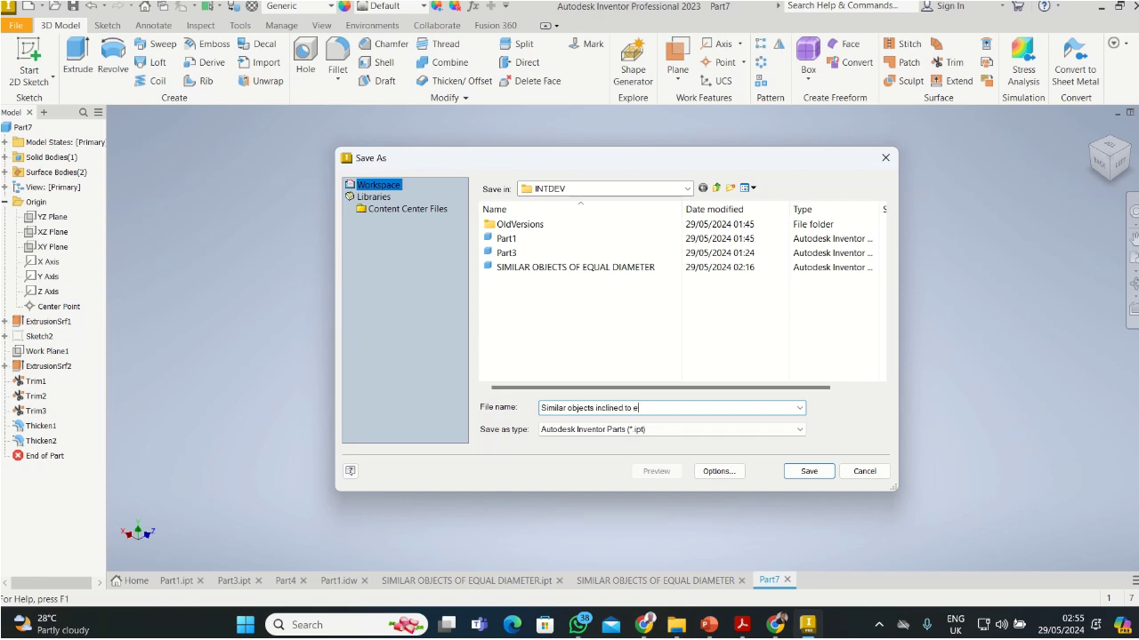
pyautogui.write('inclined to each other')
pyautogui.click(806, 471)
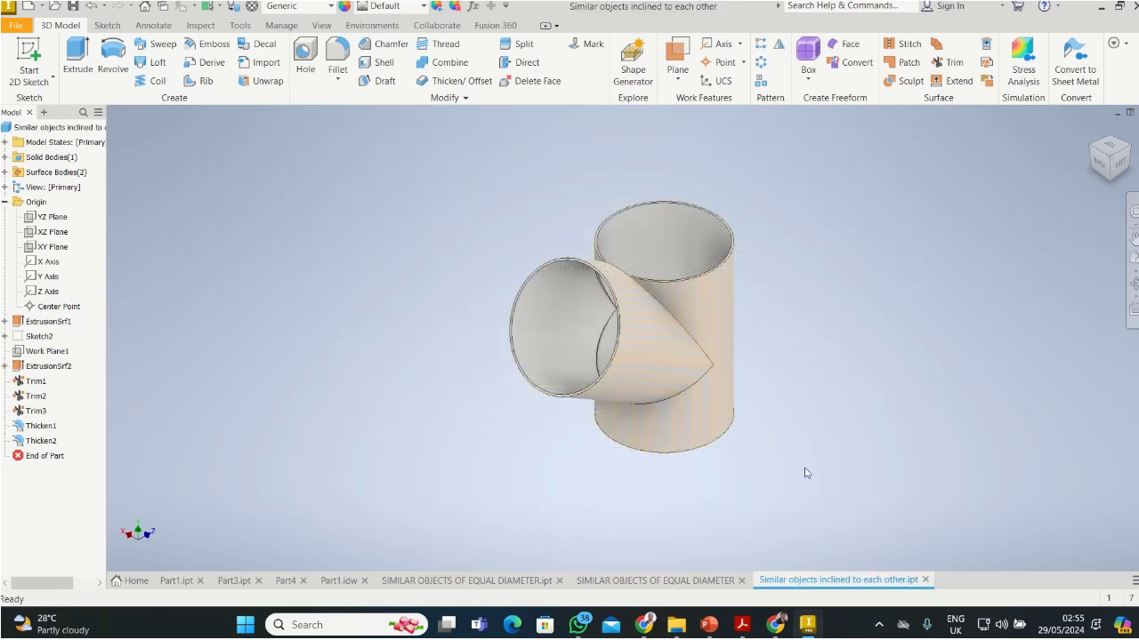
# Create a new drawing from the Metric ISO.idw template
pyautogui.click(10, 28)
pyautogui.click(38, 82)
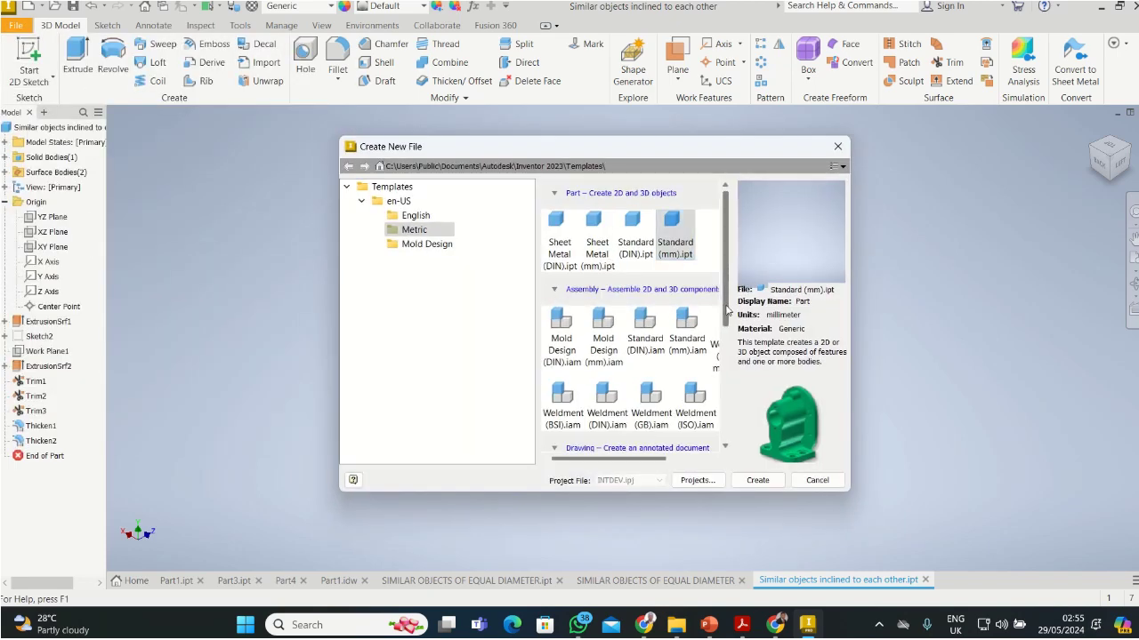
pyautogui.moveTo(724, 307); pyautogui.dragTo(721, 421)
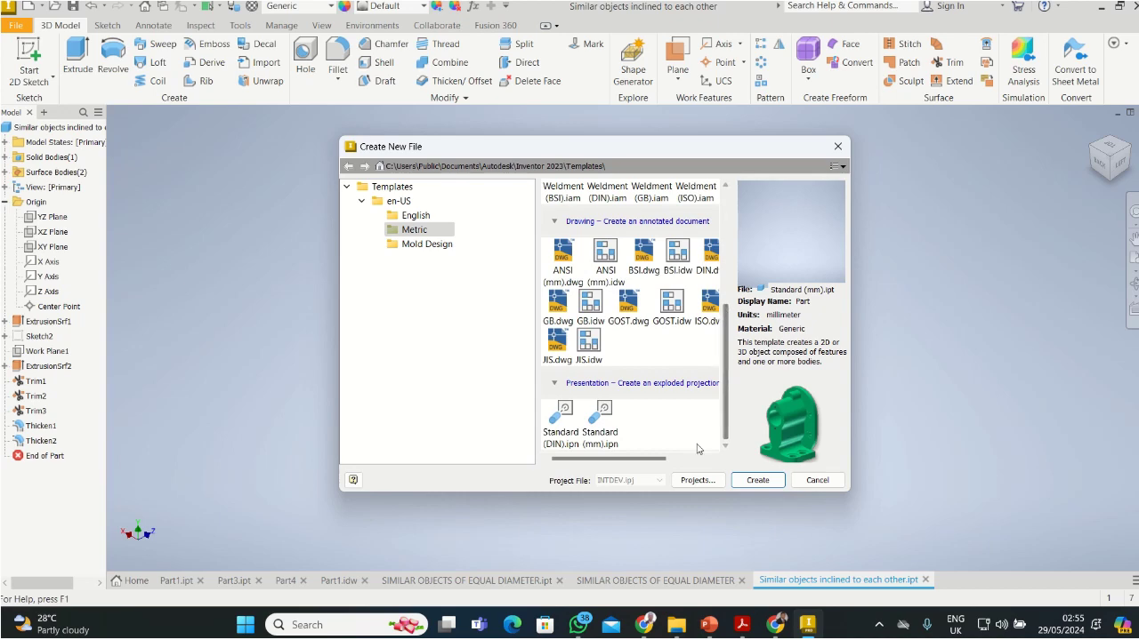
pyautogui.moveTo(659, 461); pyautogui.dragTo(699, 460)
pyautogui.click(682, 304)
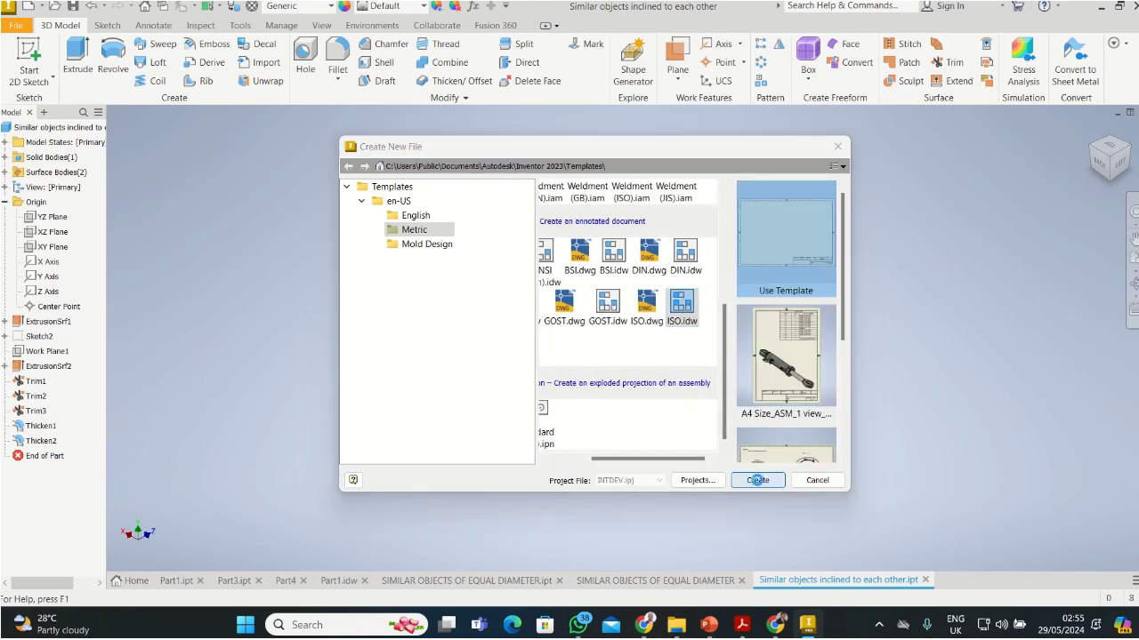
pyautogui.click(758, 480)
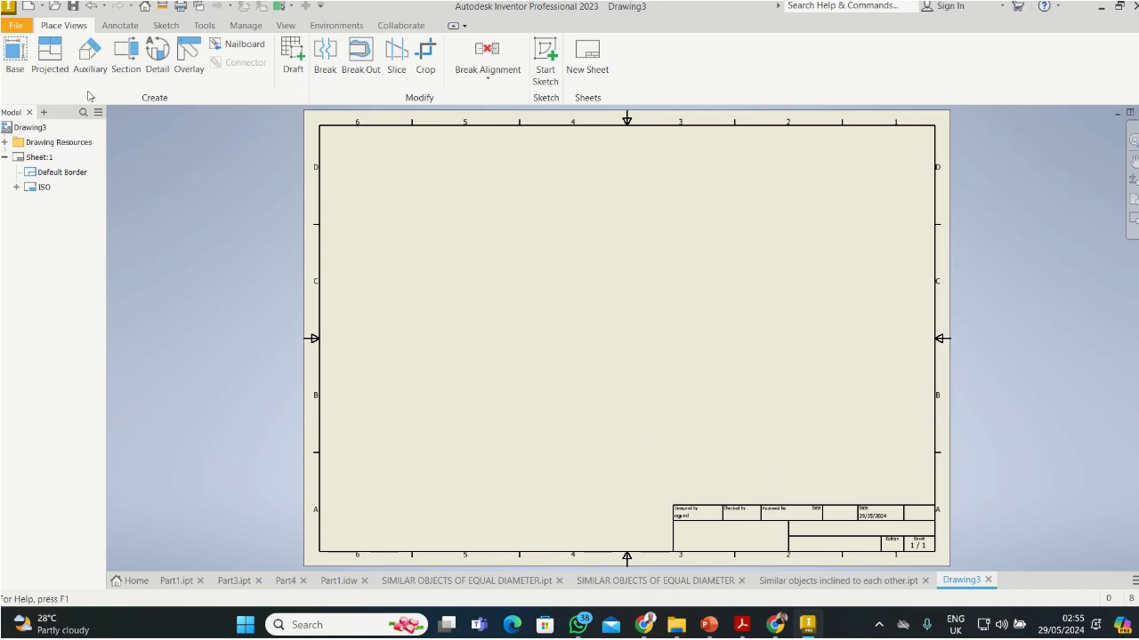
# Place a Right-oriented base view of the pipes with projected views to its left and below
pyautogui.click(15, 53)
pyautogui.moveTo(738, 221)
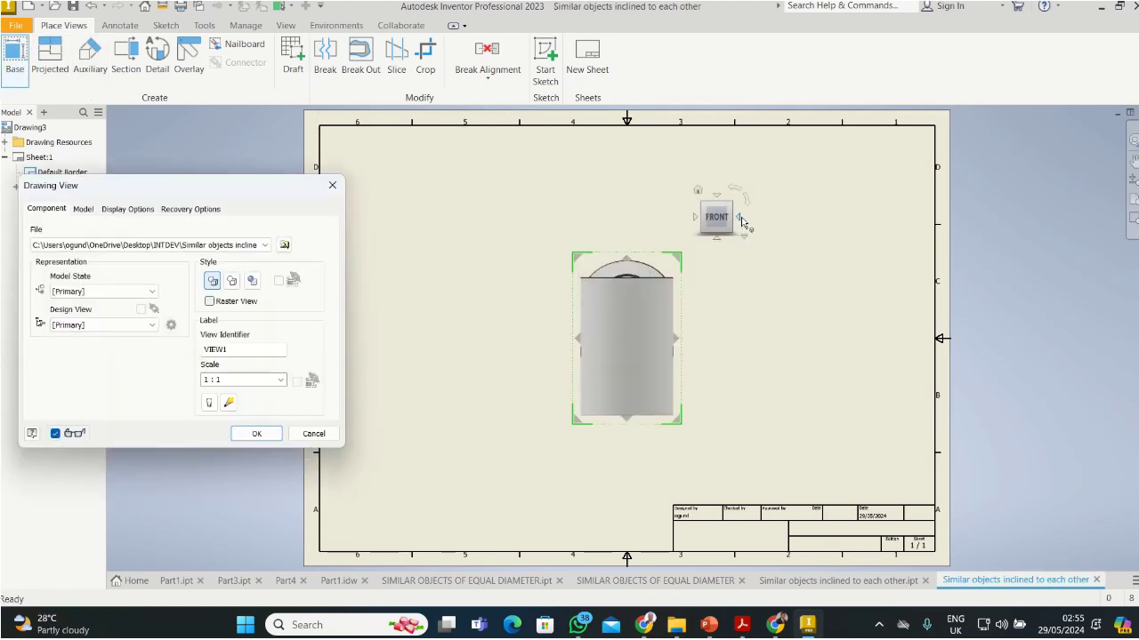
pyautogui.click(695, 218)
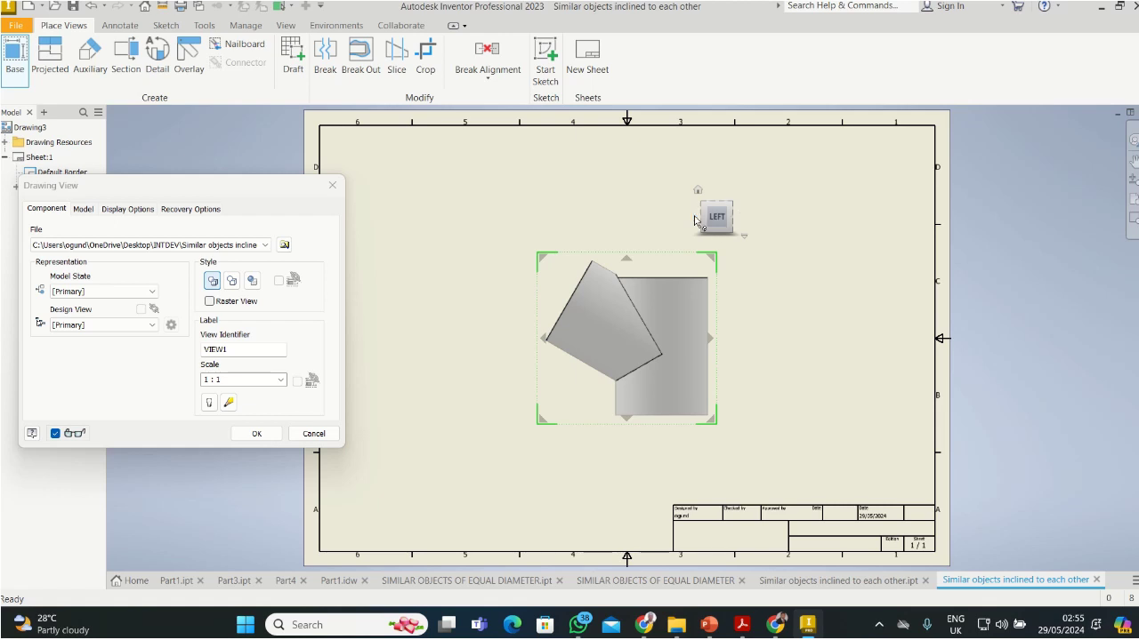
pyautogui.click(696, 218)
pyautogui.click(695, 218)
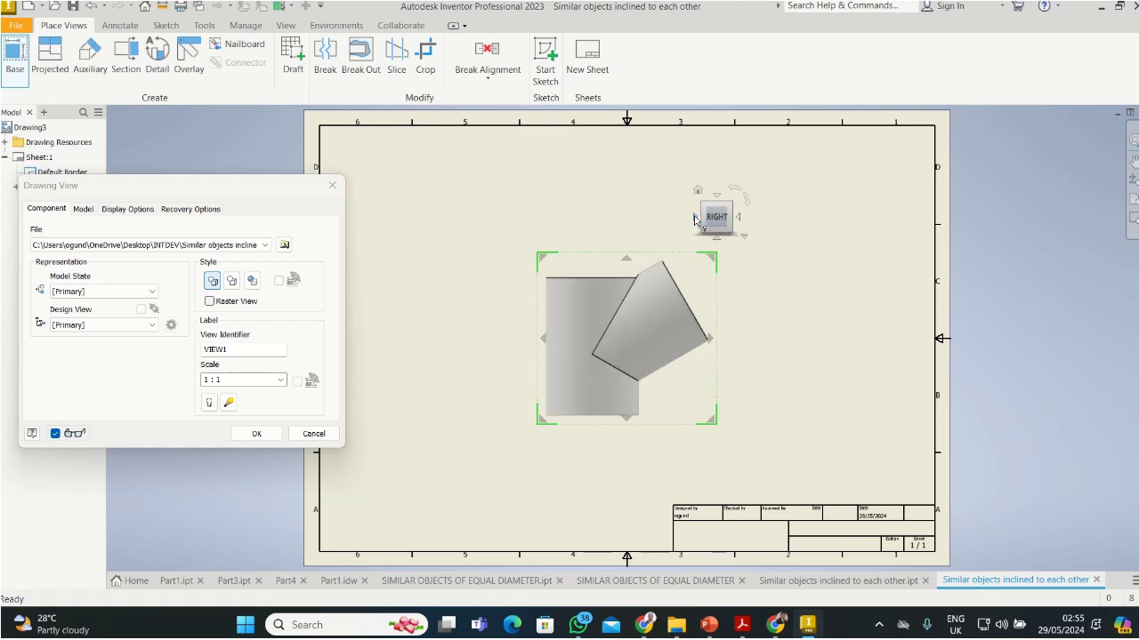
pyautogui.click(447, 356)
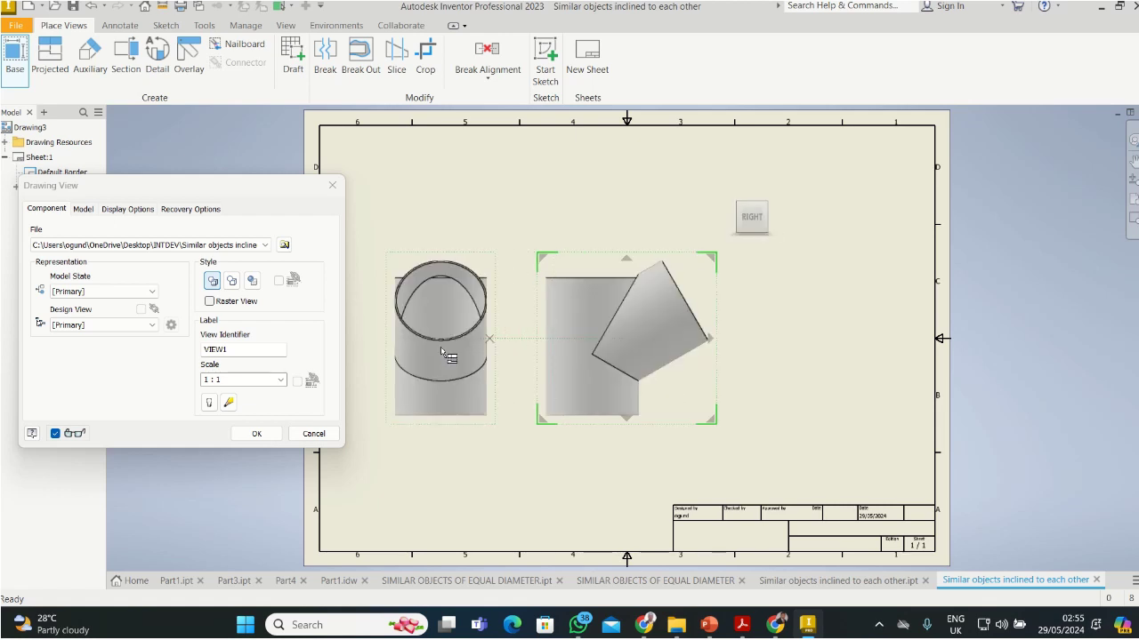
pyautogui.click(594, 498)
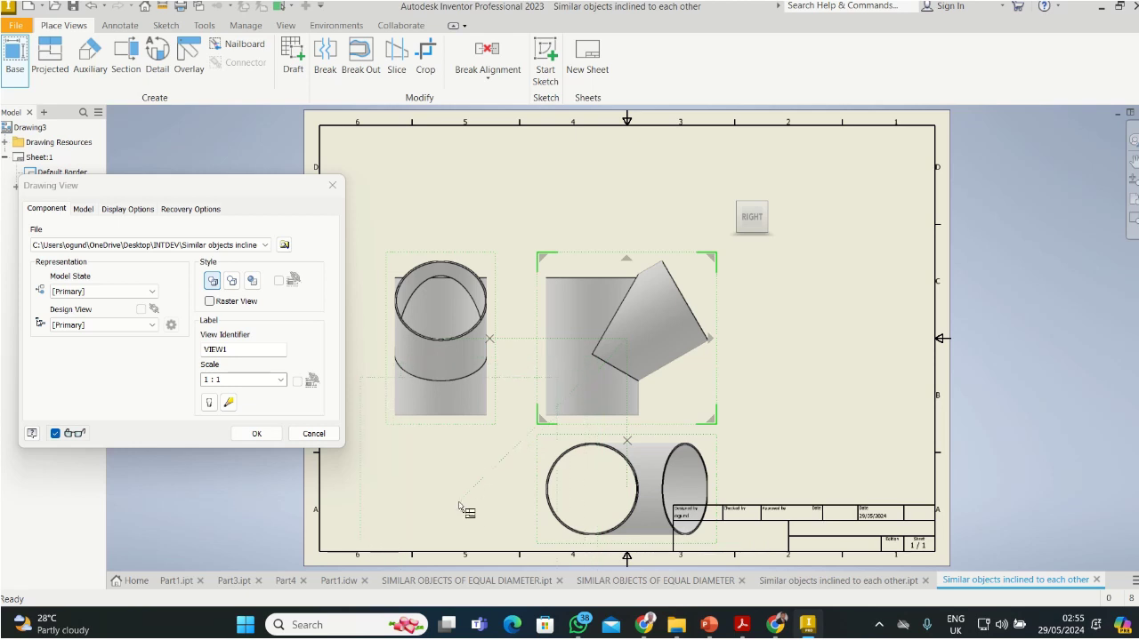
pyautogui.click(258, 434)
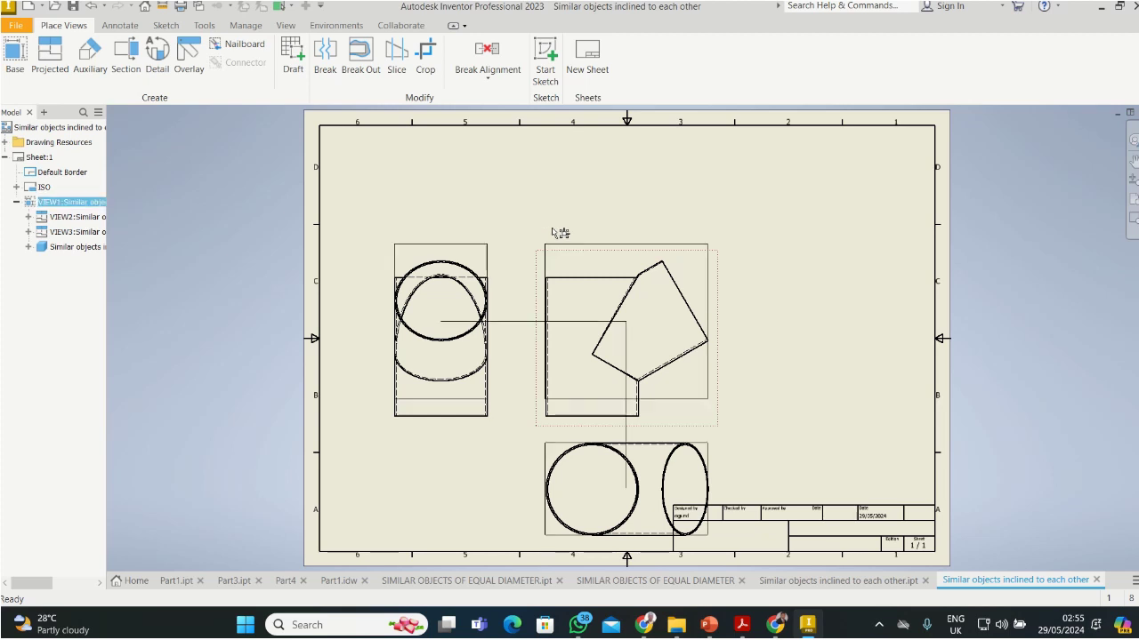
# Move the front view group and bottom view up the sheet, then cancel an extra projected view
pyautogui.moveTo(551, 232); pyautogui.dragTo(561, 134)
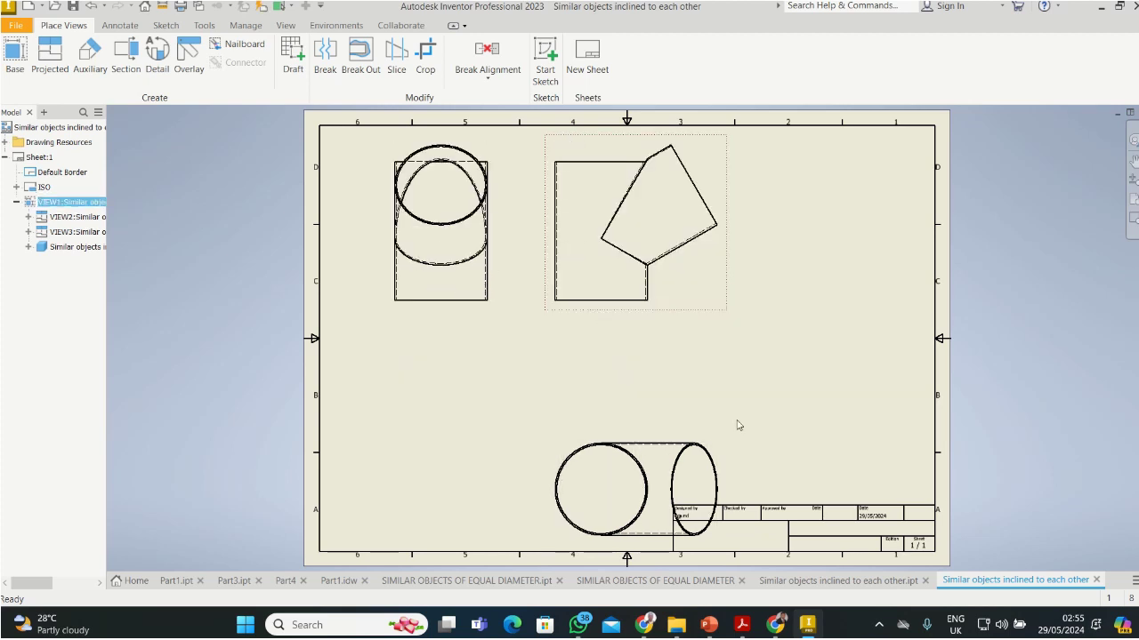
pyautogui.moveTo(657, 436); pyautogui.dragTo(661, 342)
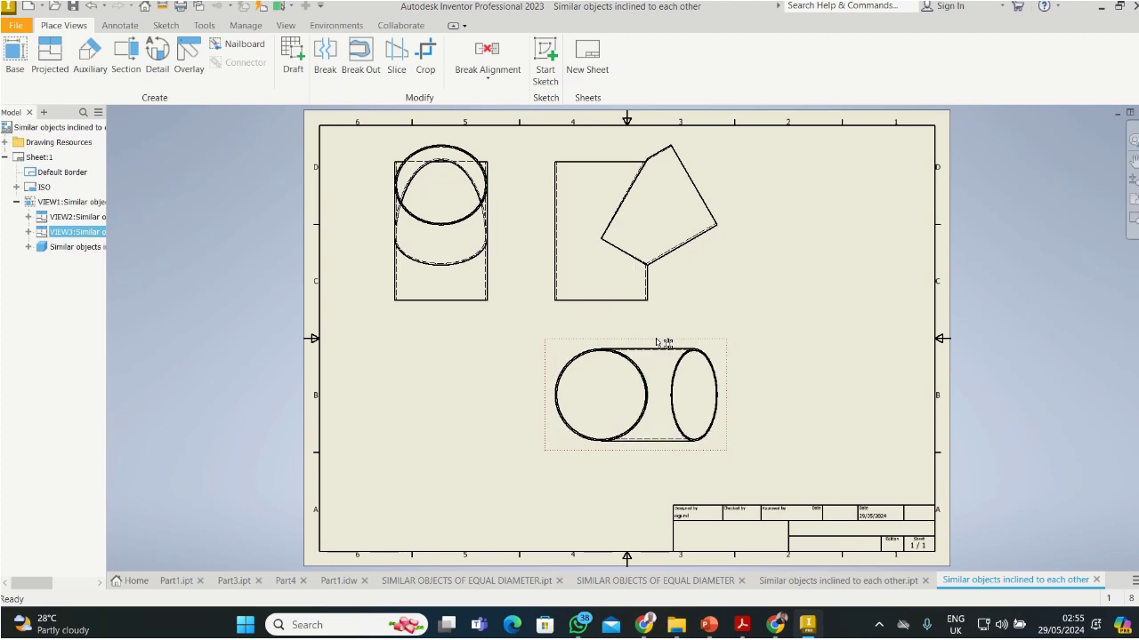
pyautogui.click(41, 71)
pyautogui.click(636, 395)
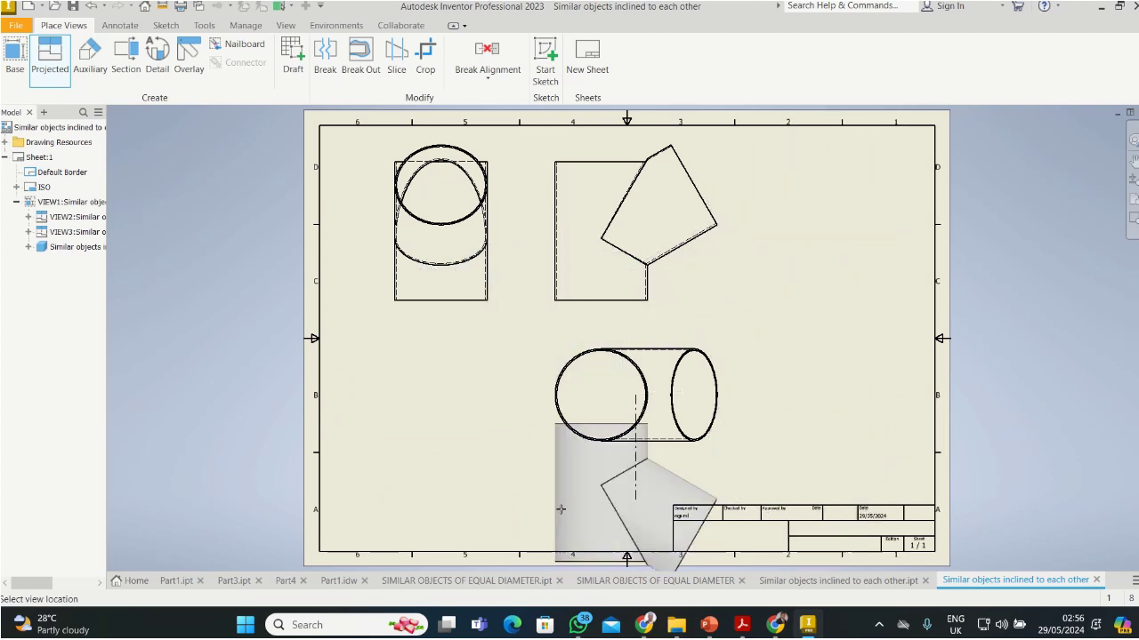
pyautogui.press('Escape')
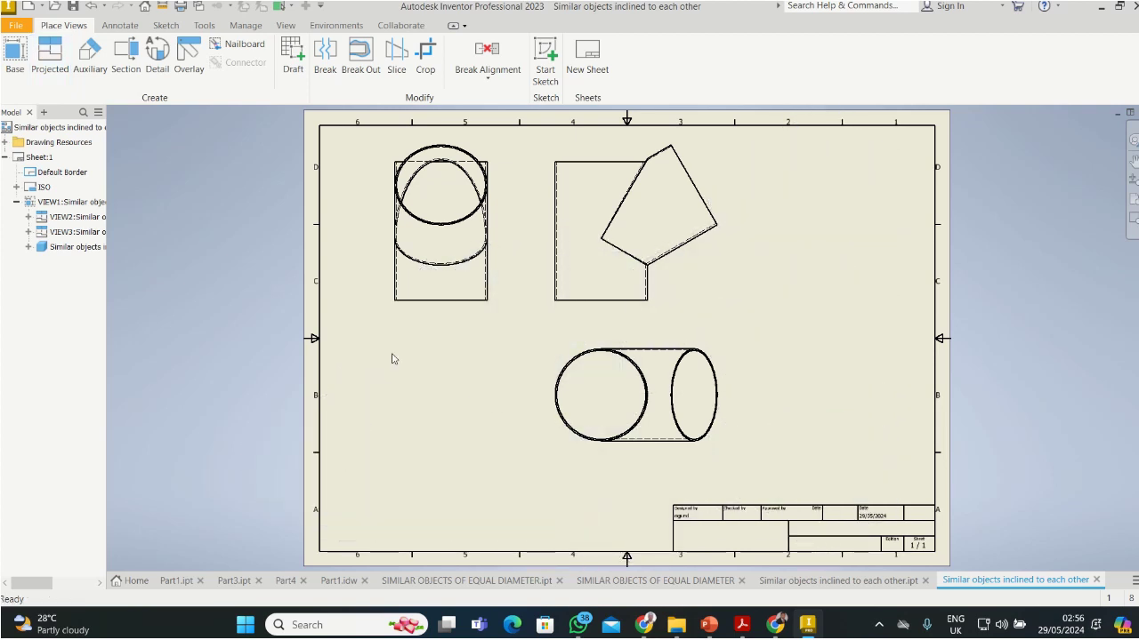
pyautogui.click(455, 313)
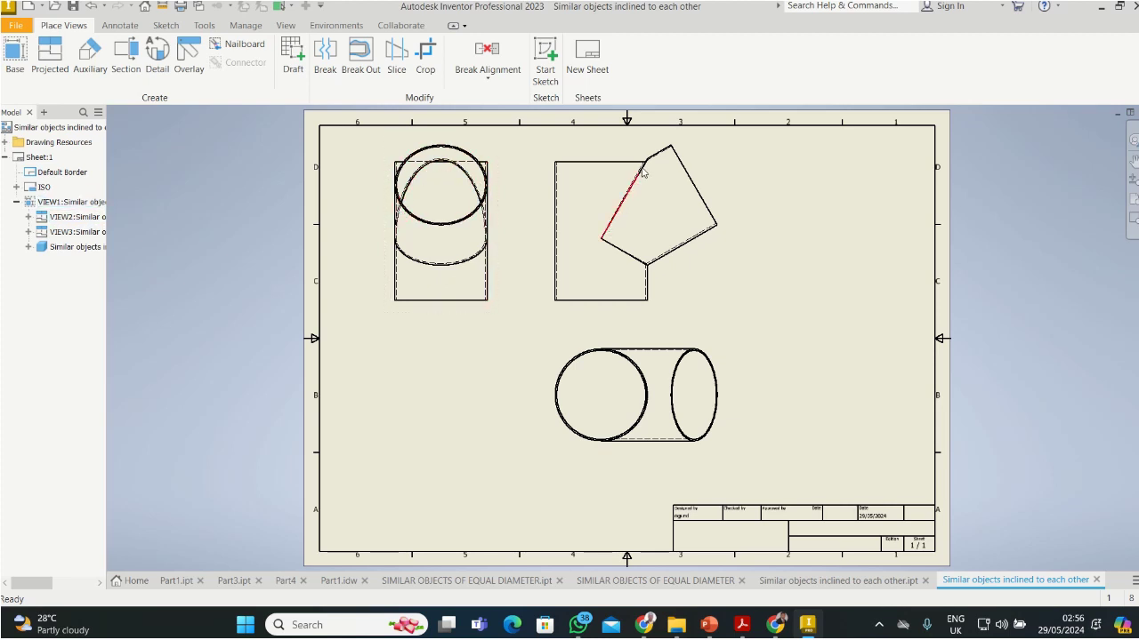
pyautogui.click(648, 265)
pyautogui.moveTo(709, 625)
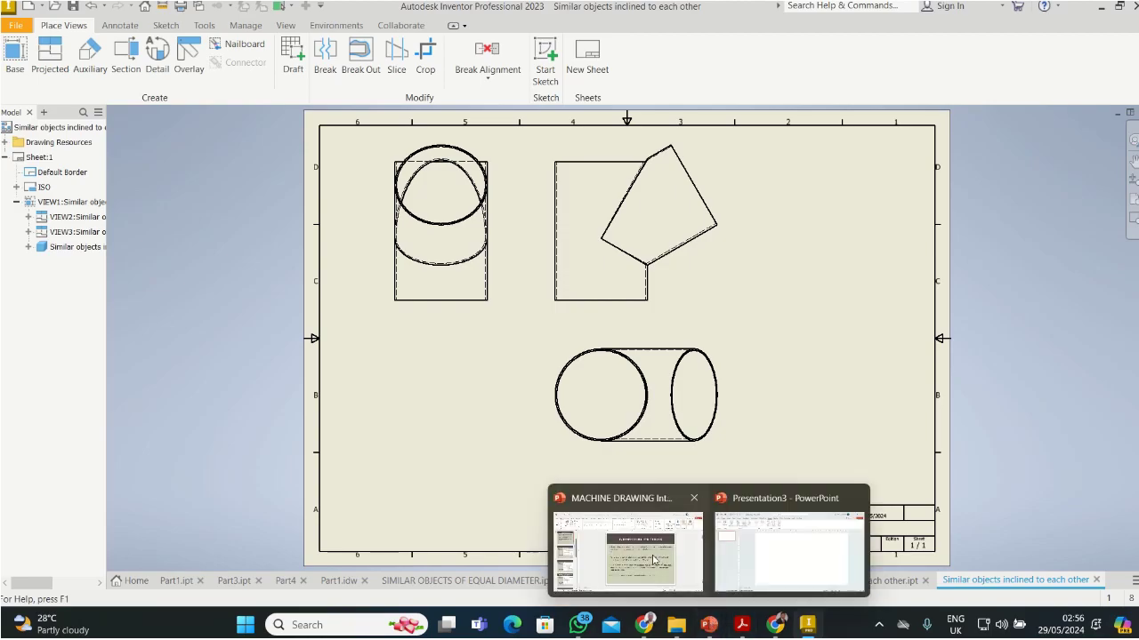
# Bring up the MACHINE DRAWING deck at slide 6, 'A CYLINDER PASSING THROUGH A CONE'
pyautogui.click(653, 559)
pyautogui.scroll(-1, 653, 558)
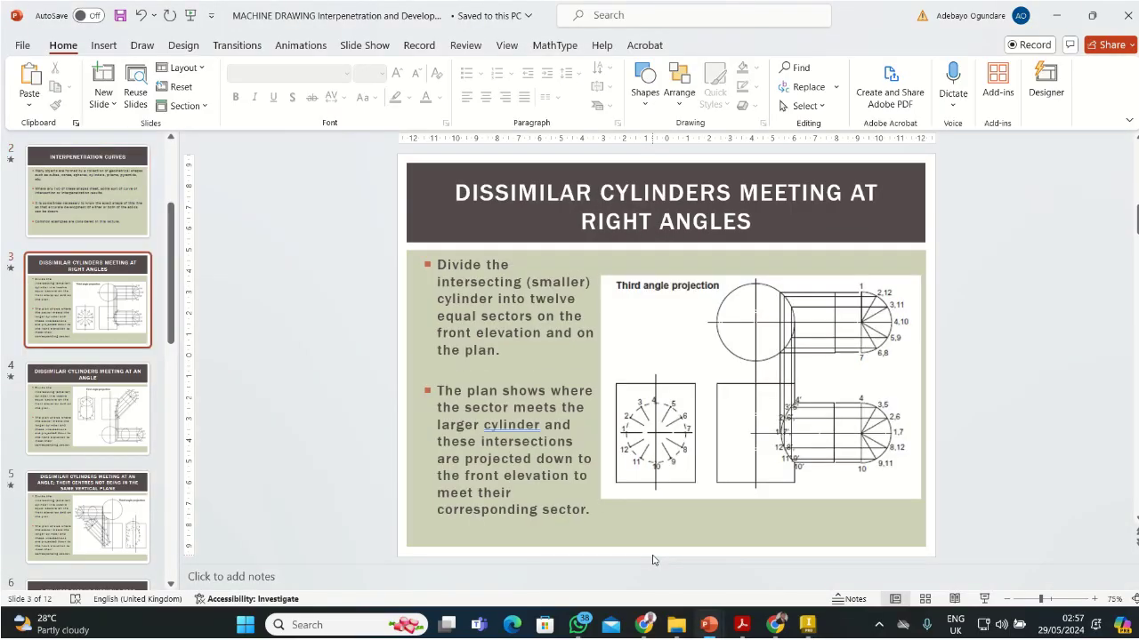
pyautogui.scroll(-1, 653, 560)
pyautogui.scroll(-1, 652, 560)
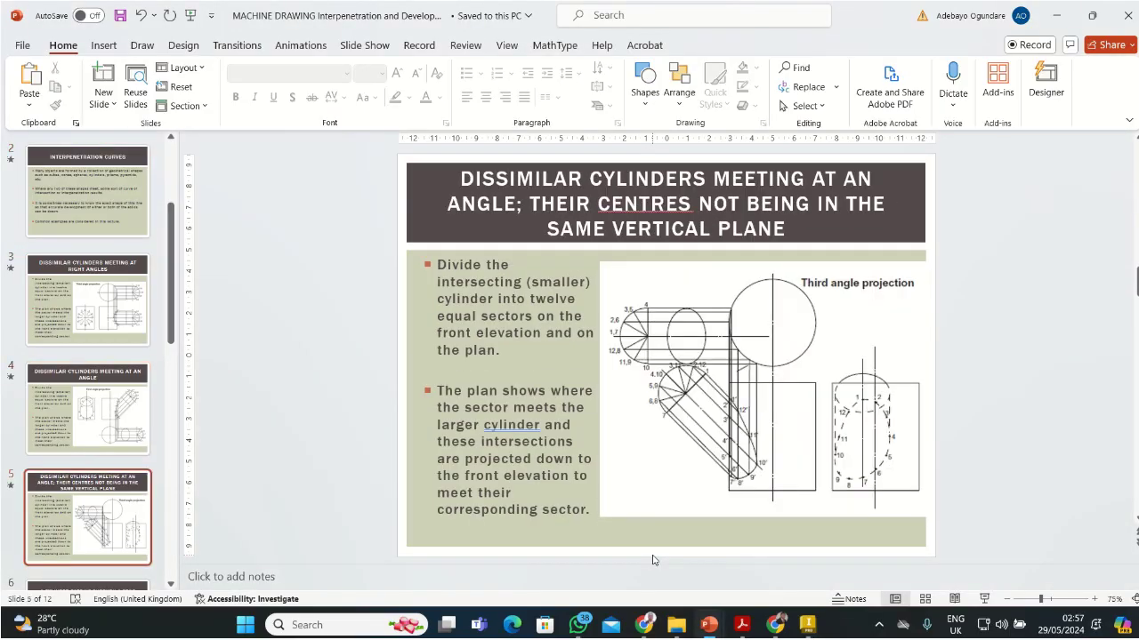
pyautogui.scroll(-1, 653, 561)
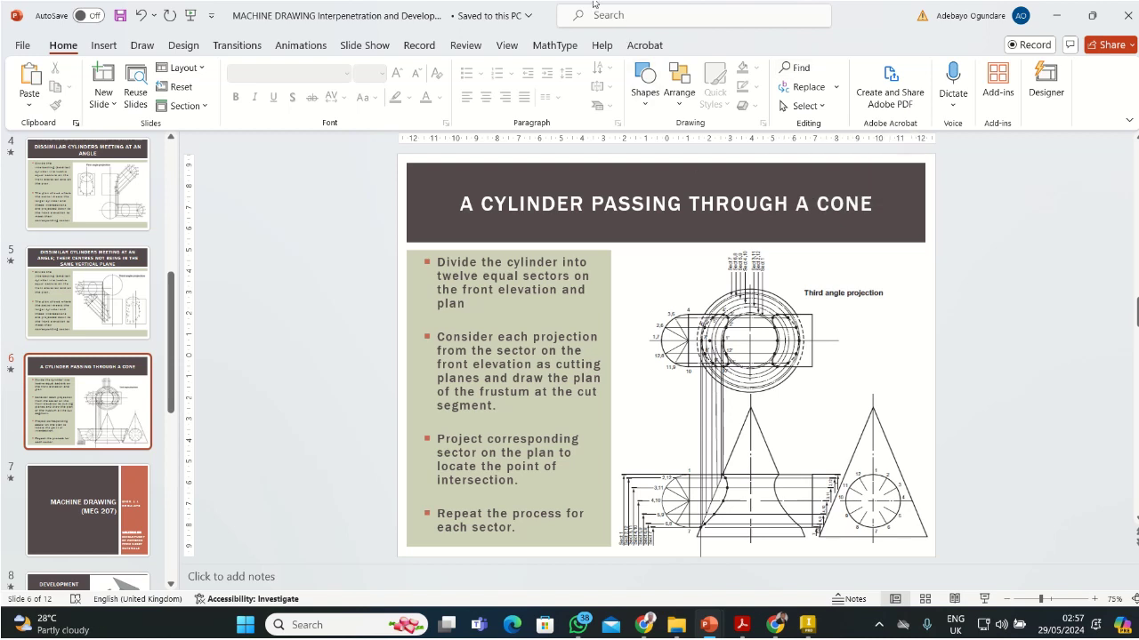
pyautogui.moveTo(562, 5)
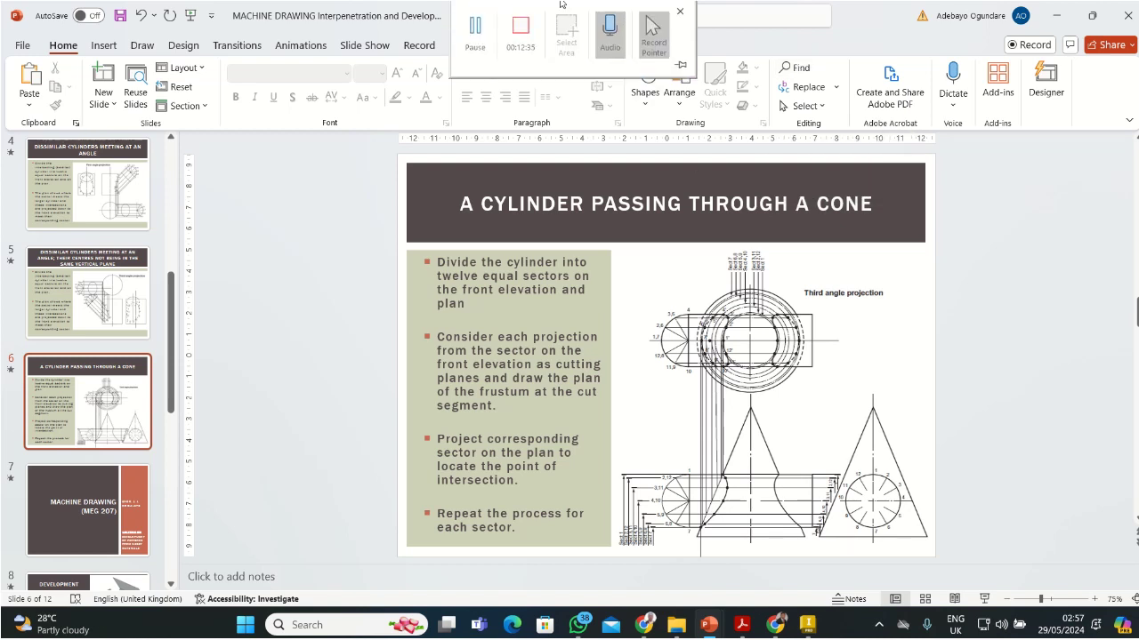